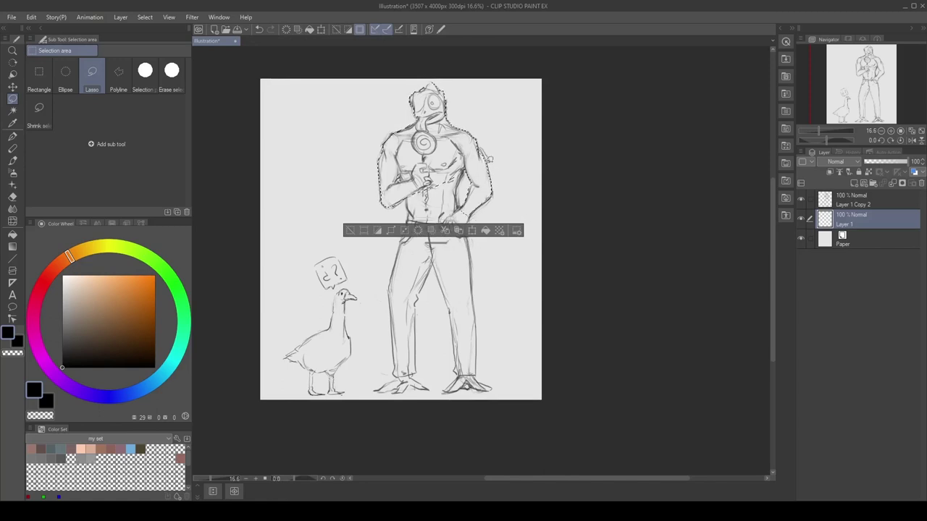
Step: Lasso the full silhouette of the chameleon man on Layer 1 and fill it with light grey
left_click_drag(534, 142, 543, 117)
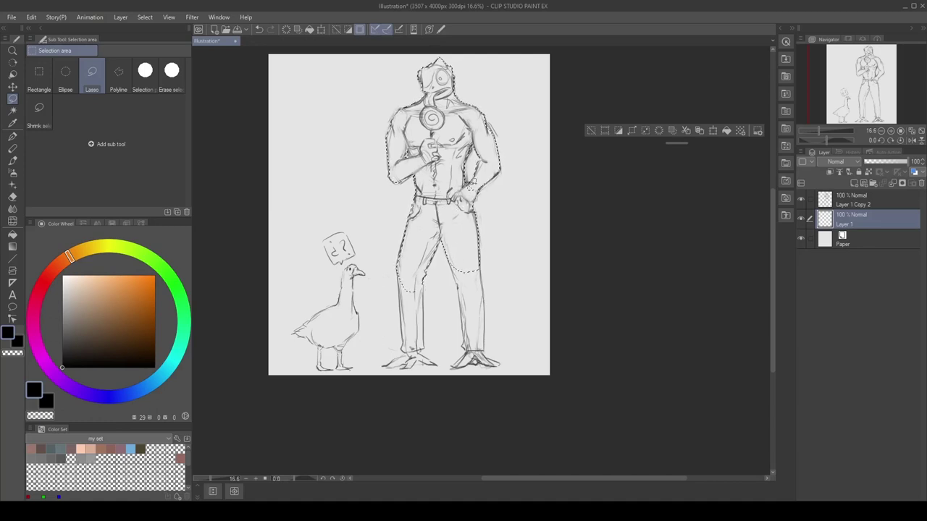
scroll(473, 197, "down", 3)
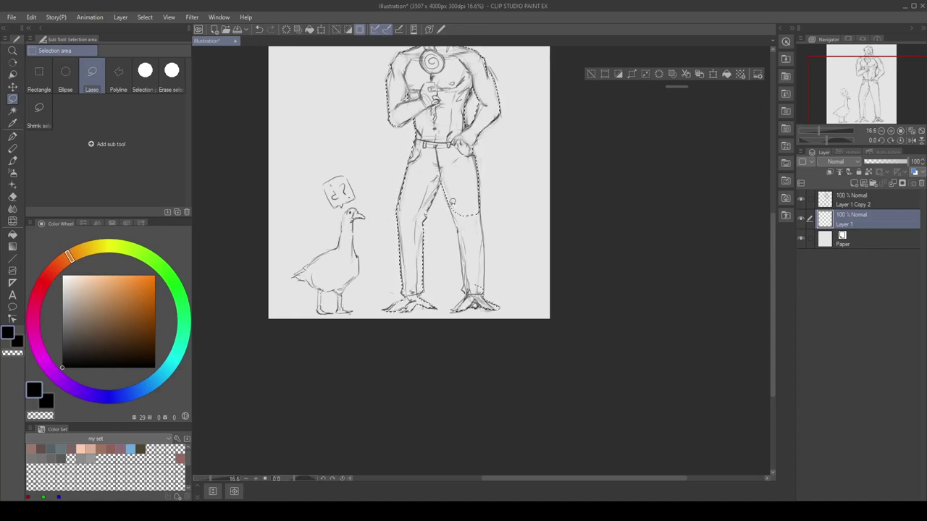
scroll(488, 274, "up", 4)
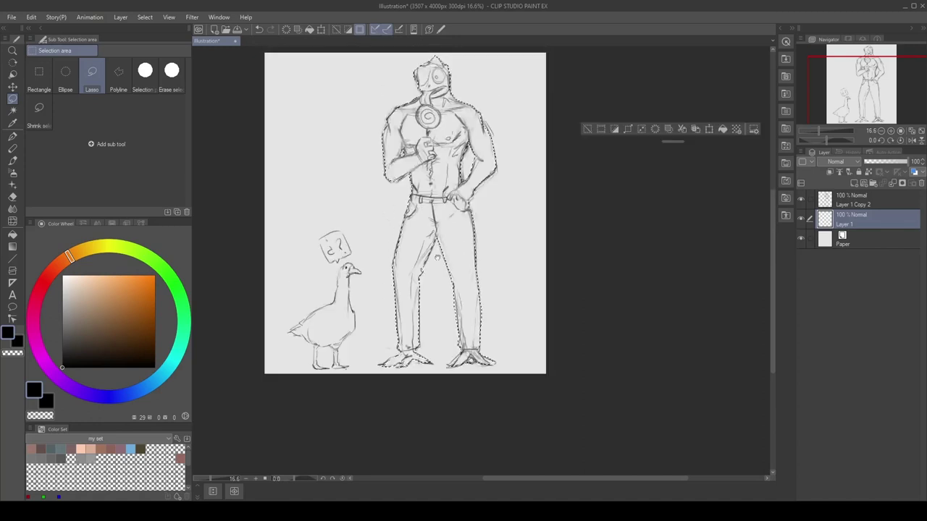
key("g")
left_click(434, 304)
Step: Lasso the goose's silhouette, fill it with the same light grey, and clear the selection
key("m")
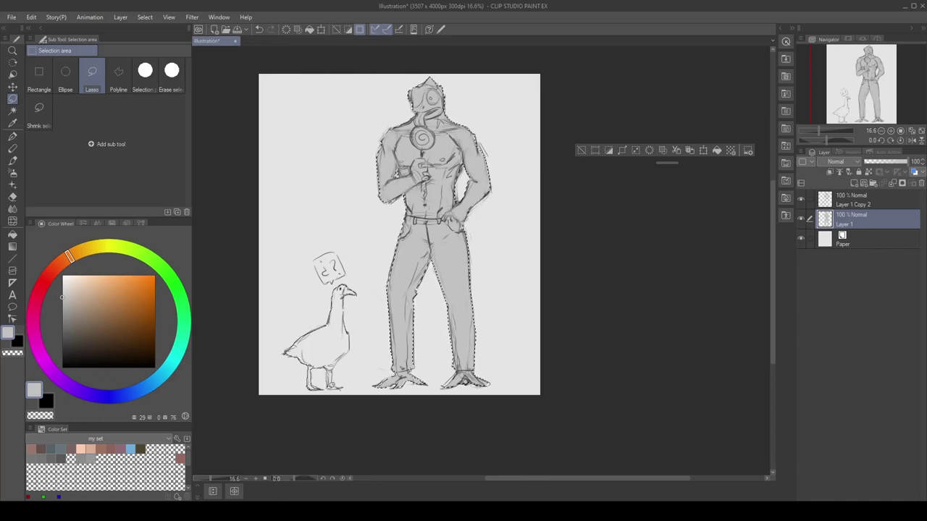
mouse_move(353, 330)
left_mouse_down()
mouse_move(349, 289)
mouse_move(307, 383)
mouse_move(332, 315)
left_mouse_up()
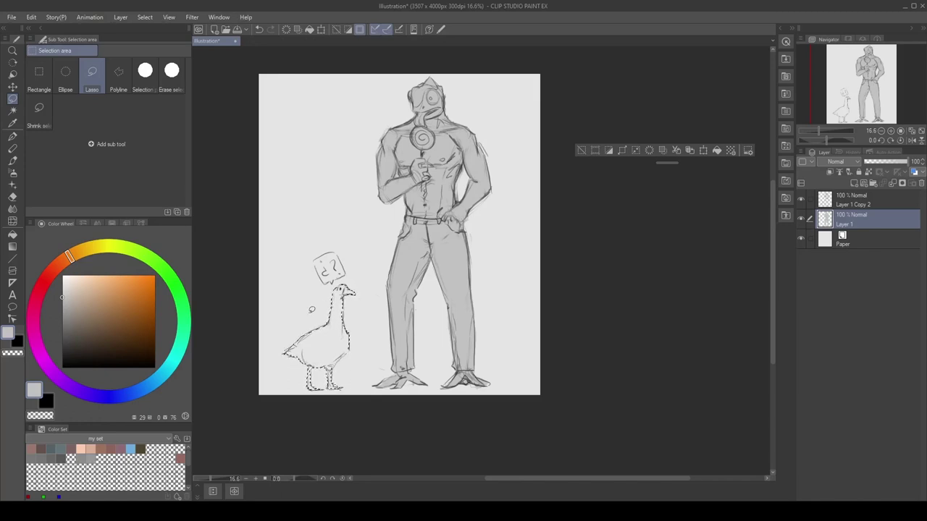
key("g")
left_click(323, 344)
scroll(345, 197, "up", 1)
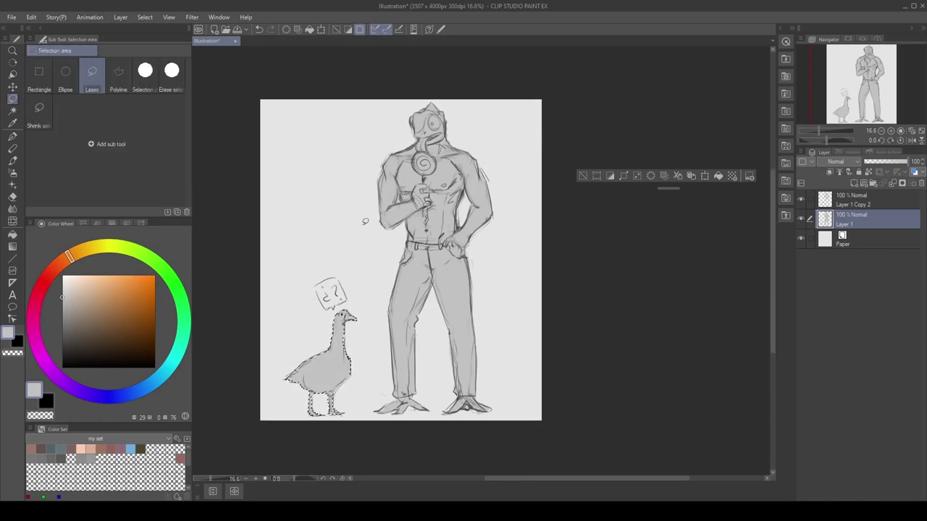
key("ctrl+d")
Step: Add a new layer above Layer 1 and clip it to the layer below
scroll(365, 212, "left", 1)
left_click(854, 183)
left_click(831, 174)
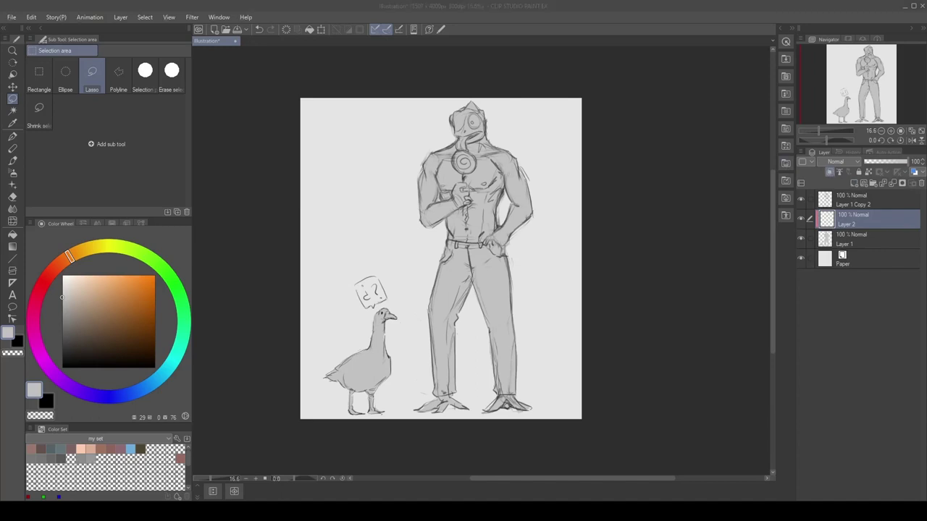
Step: Brush a muted grey-teal base over the chameleon man's head, arms and torso
left_click(264, 285)
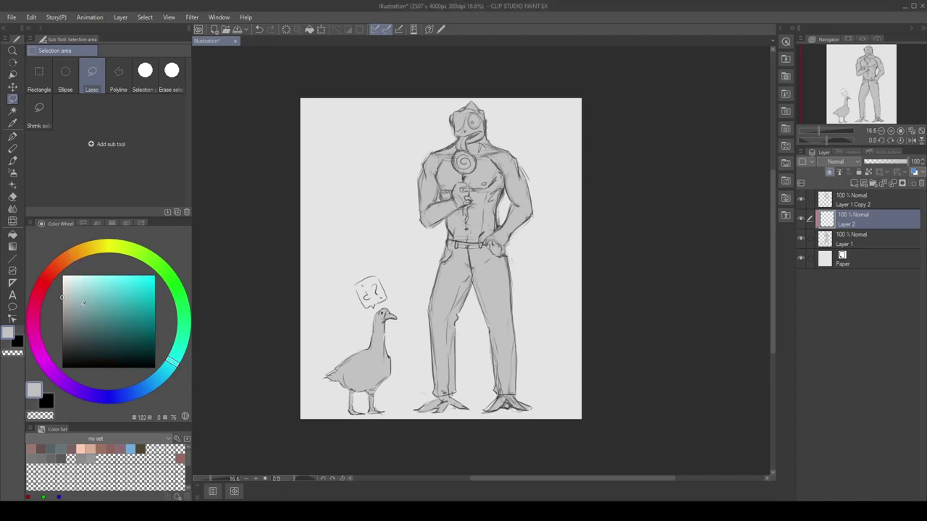
key("b")
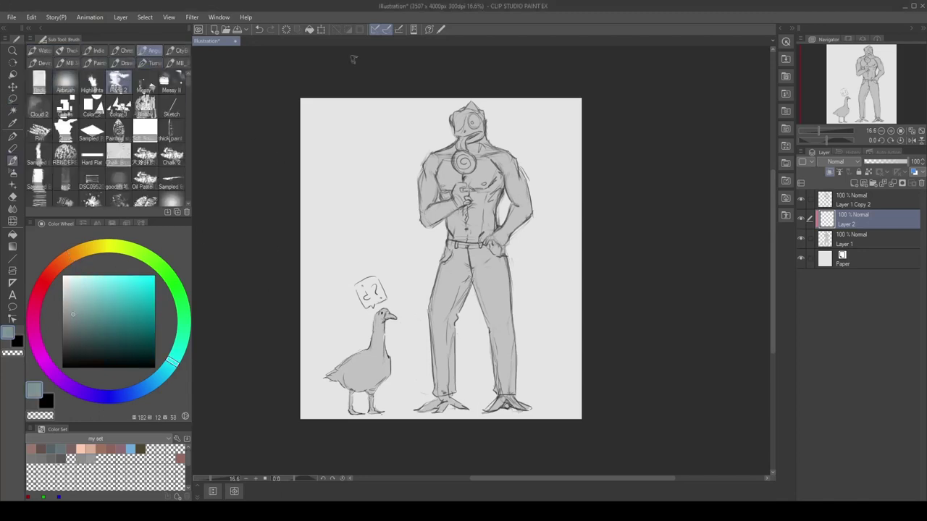
mouse_move(456, 137)
left_mouse_down()
mouse_move(482, 105)
mouse_move(467, 246)
mouse_move(434, 181)
mouse_move(525, 199)
mouse_move(471, 109)
left_mouse_up()
Step: Brush textured orange-red over the chameleon man's head, shoulders, arms and torso, leaving patches of teal
left_click(443, 127, "alt")
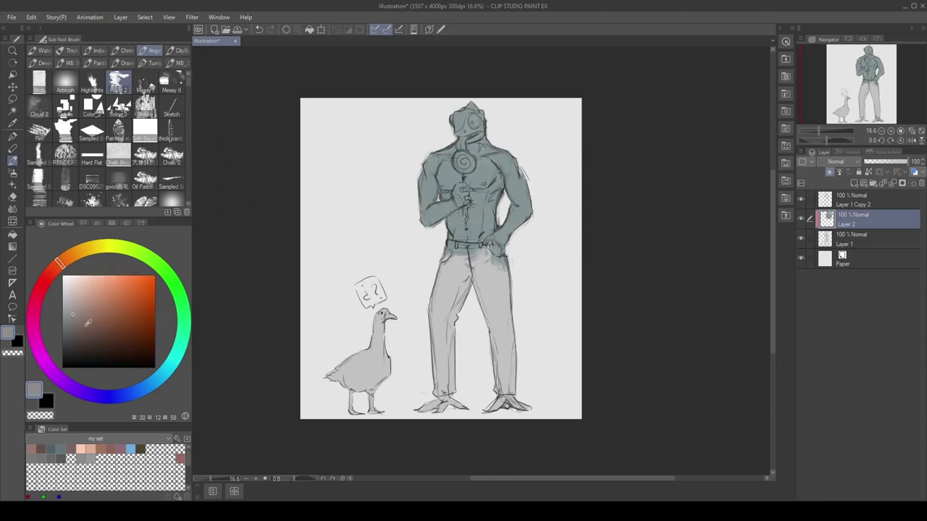
mouse_move(474, 119)
left_mouse_down()
mouse_move(473, 129)
mouse_move(456, 109)
mouse_move(459, 133)
mouse_move(510, 167)
left_mouse_up()
left_click(476, 120, "alt")
scroll(436, 258, "right", 1)
left_click(58, 266)
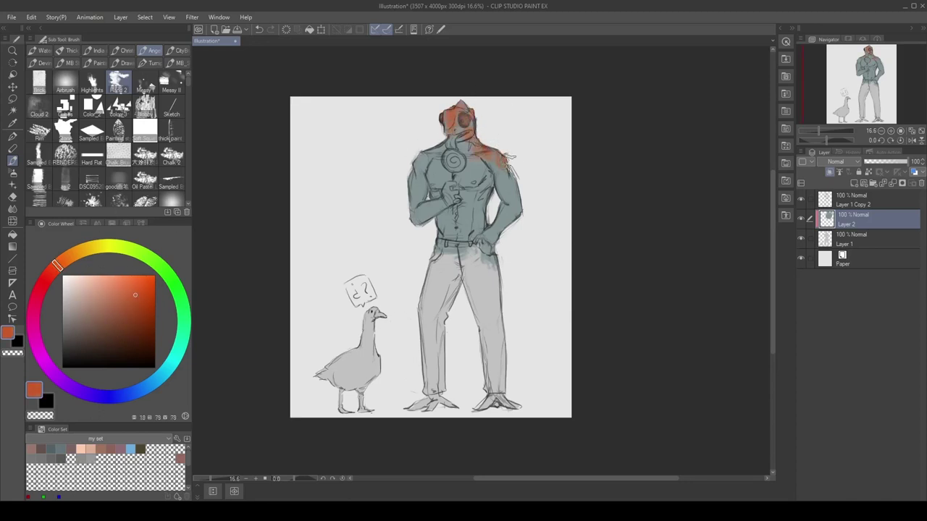
mouse_move(518, 127)
left_mouse_down()
mouse_move(500, 195)
mouse_move(518, 239)
left_mouse_up()
mouse_move(456, 192)
left_mouse_down()
mouse_move(420, 148)
mouse_move(427, 217)
mouse_move(482, 239)
mouse_move(435, 252)
left_mouse_up()
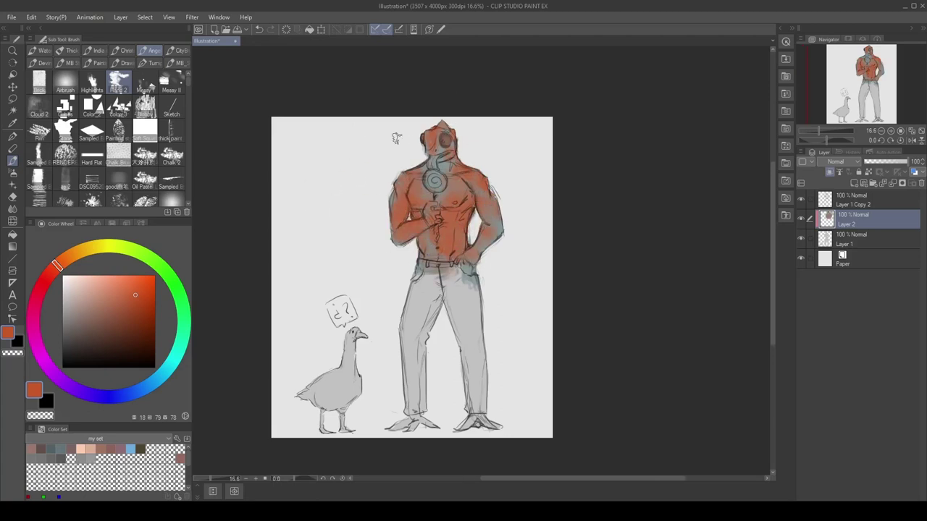
Step: Vary the chameleon man's skin with touches of red, greyish pink, blue-grey and muted purple
left_click_drag(55, 267, 48, 274)
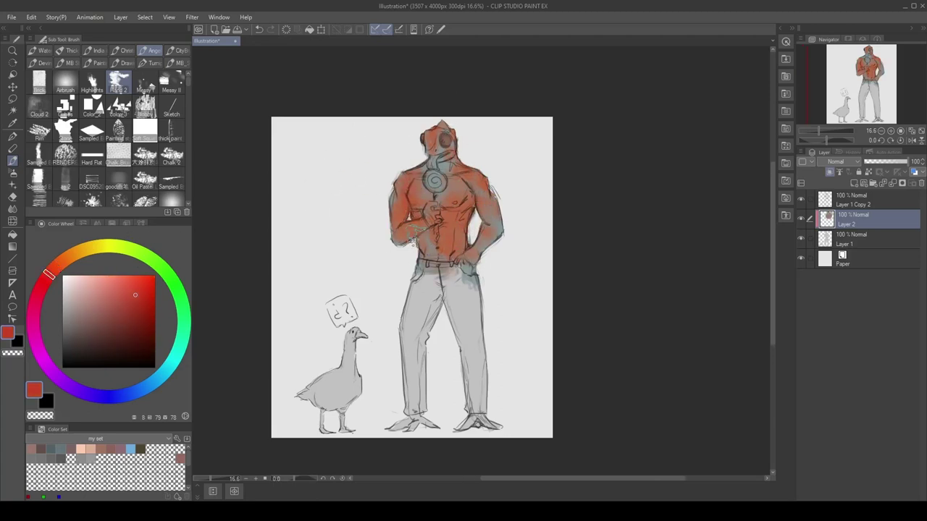
left_click(73, 313)
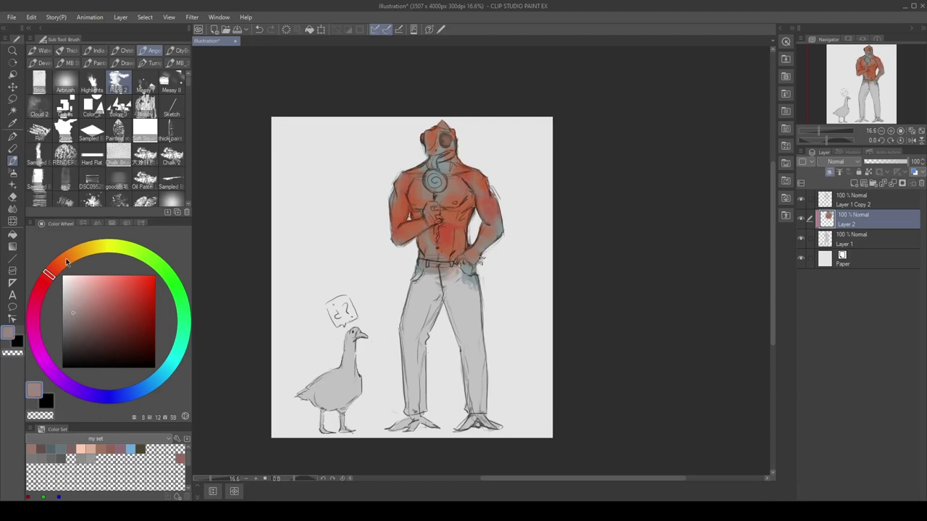
left_click(168, 372)
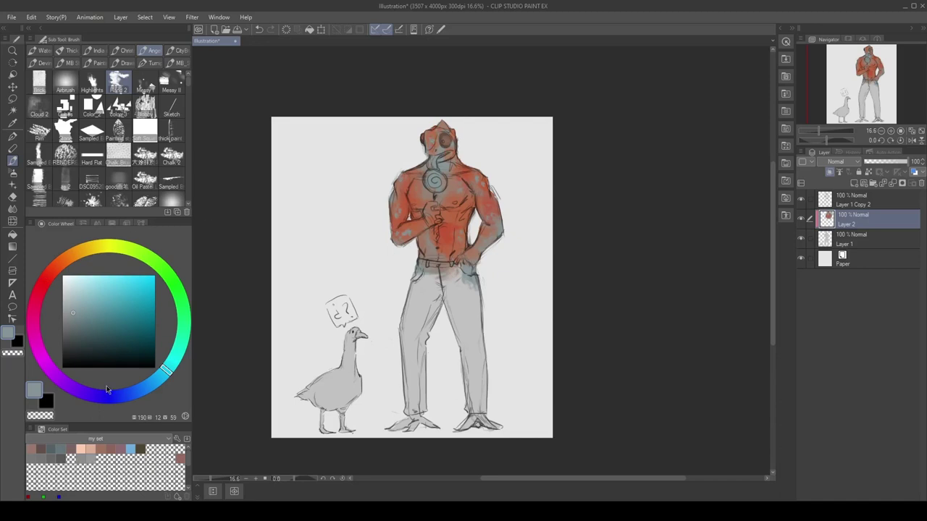
left_click_drag(107, 390, 65, 385)
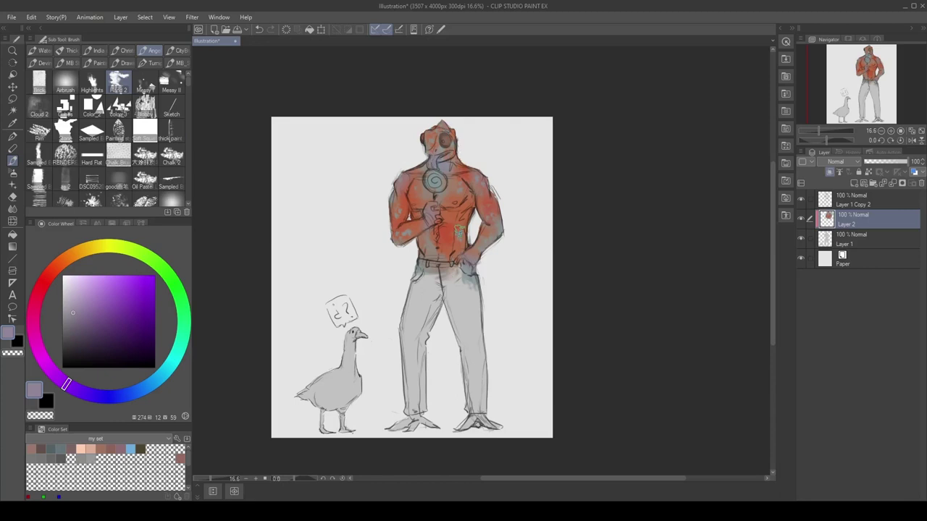
mouse_move(445, 246)
left_mouse_down()
mouse_move(469, 233)
mouse_move(450, 266)
left_mouse_up()
Step: Paint the spiral lollipop in saturated magenta-purple
left_click(49, 367)
left_click(124, 295)
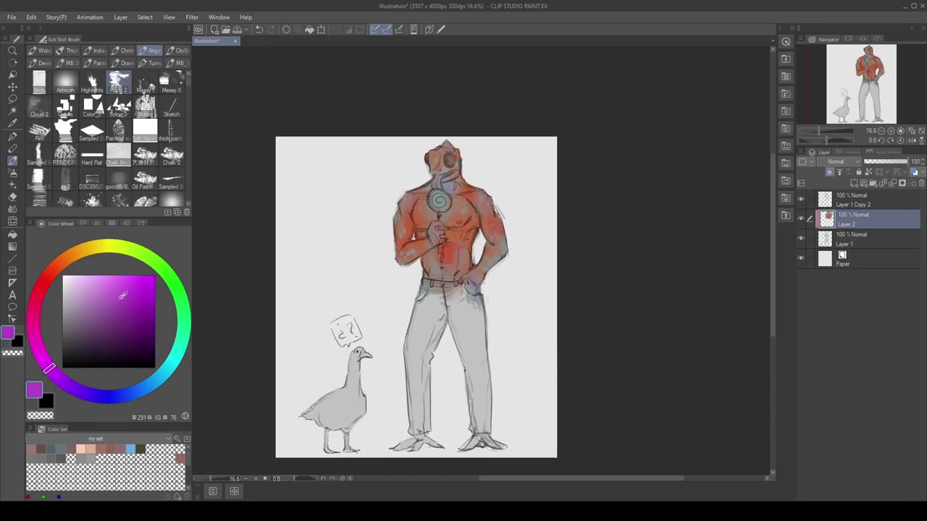
left_click_drag(434, 194, 446, 207)
Step: Tint the chameleon man's tongue pale blue-grey and his eyes dark grey
left_click(151, 384)
left_click(76, 304)
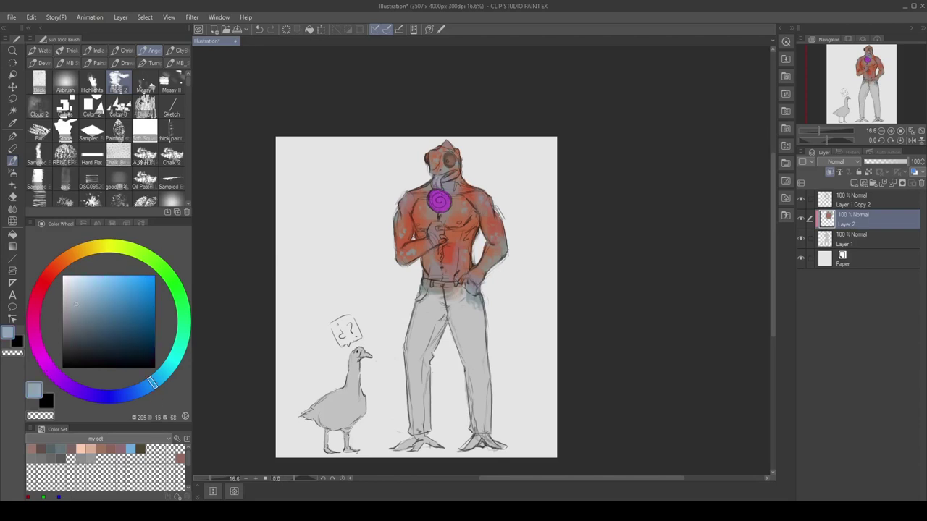
left_click(69, 340)
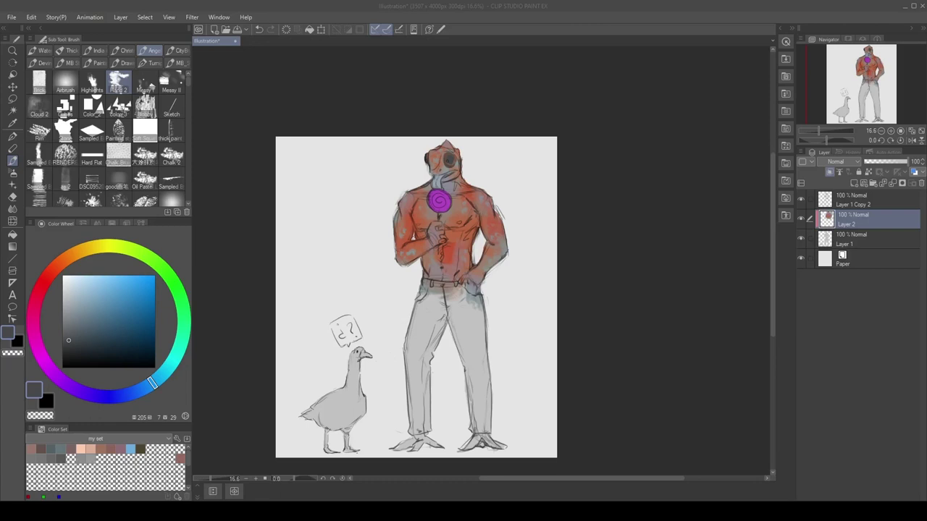
Step: Lasso the trousers from waistband to ankles, paint them denim blue with lighter worn patches, and clear the selection
key("m")
mouse_move(420, 277)
left_mouse_down()
mouse_move(465, 278)
mouse_move(516, 328)
mouse_move(483, 431)
mouse_move(418, 432)
mouse_move(420, 279)
left_mouse_up()
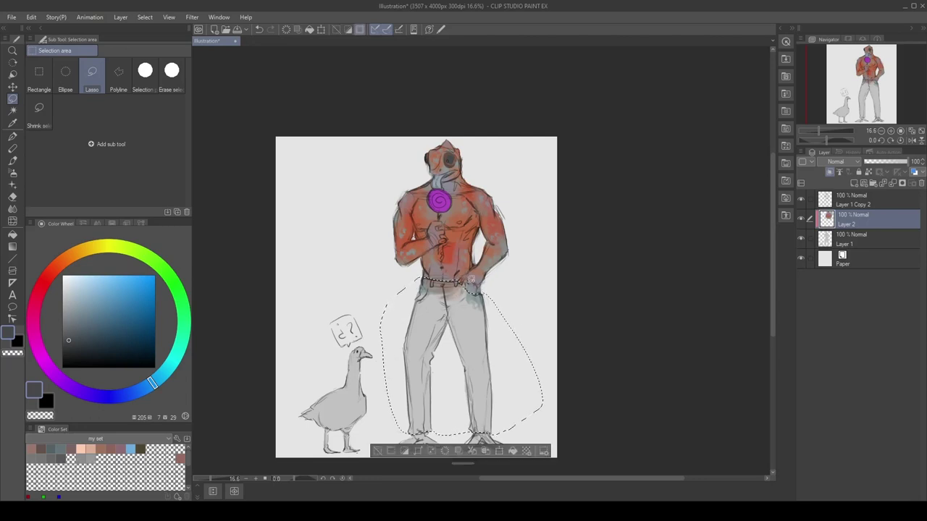
key("b")
key("b")
key("b")
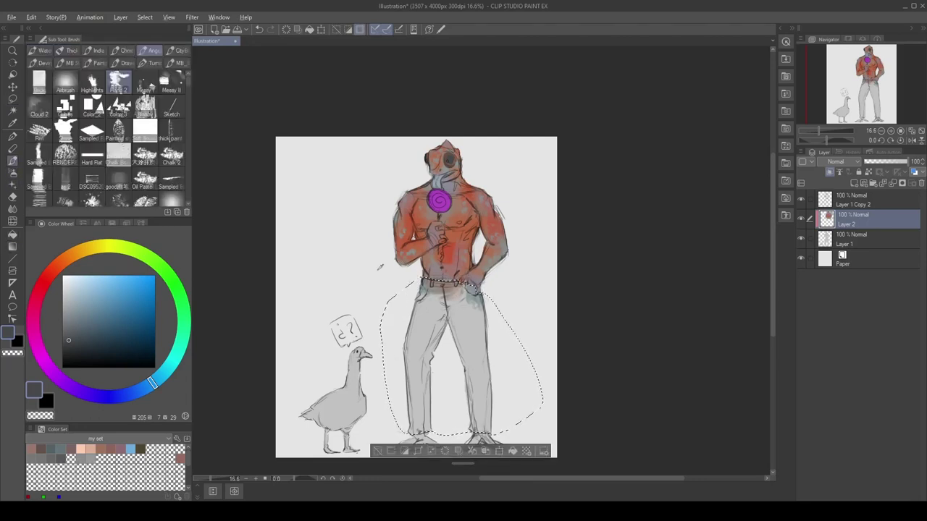
left_click(472, 298, "alt")
mouse_move(434, 281)
left_mouse_down()
mouse_move(497, 221)
mouse_move(414, 348)
mouse_move(413, 365)
mouse_move(422, 312)
mouse_move(405, 368)
mouse_move(416, 422)
mouse_move(430, 351)
mouse_move(479, 369)
mouse_move(464, 344)
left_mouse_up()
left_click_drag(471, 383, 492, 427)
left_click_drag(428, 298, 433, 275)
key("e")
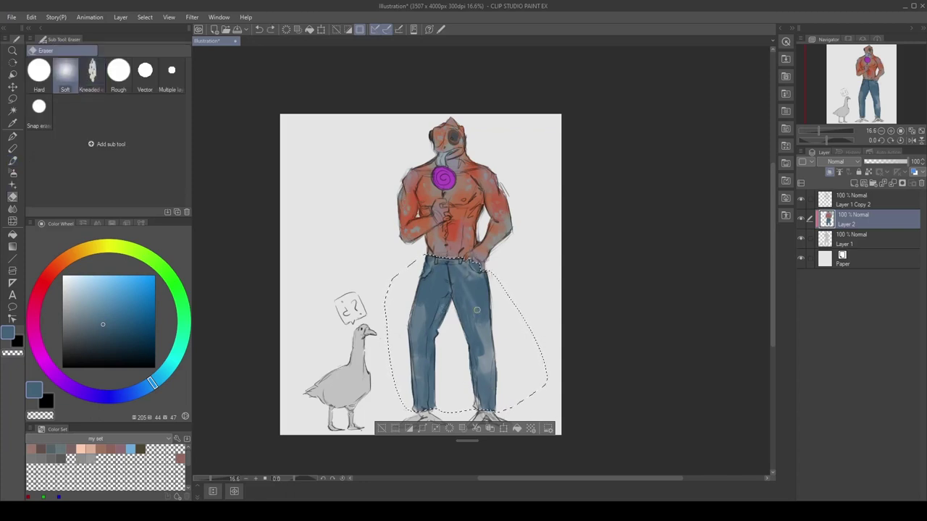
key("ctrl+d")
Step: Lower the opacity of the sketch layer Layer 1 Copy 2 to 71%
key("m")
scroll(523, 266, "down", 2)
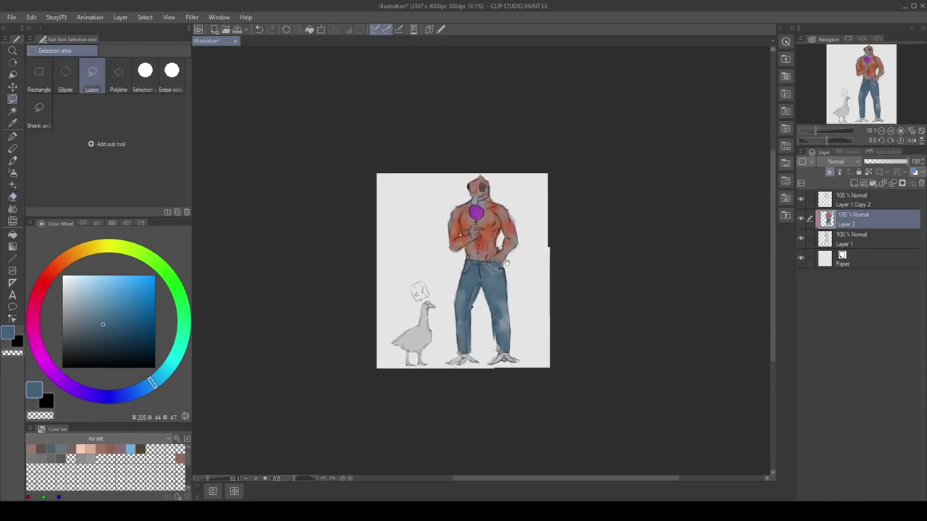
scroll(507, 264, "up", 2)
scroll(493, 257, "down", 2)
key("alt+bracketright")
scroll(478, 250, "up", 2)
scroll(470, 244, "down", 1)
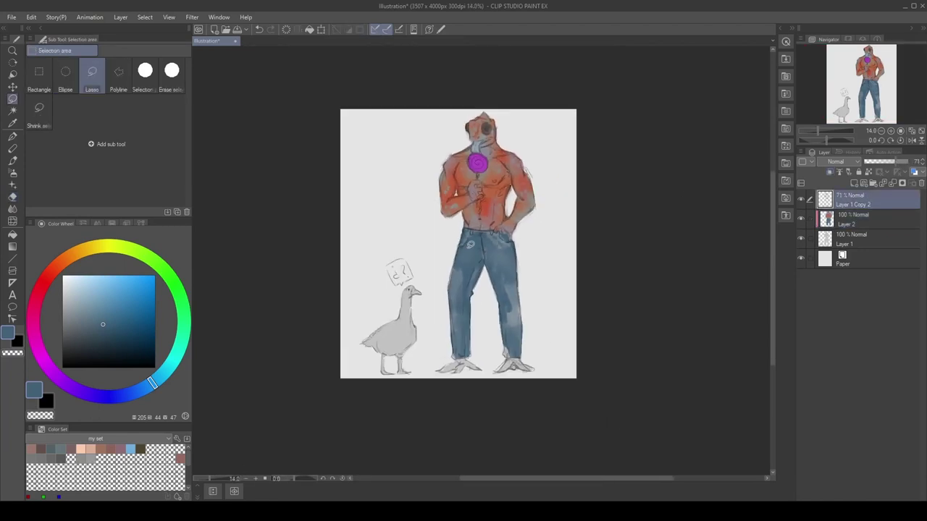
Step: Return to Layer 2 and brush muted grey-brown tones into the jeans
key("b")
left_click(456, 218, "alt")
key("alt+bracketleft")
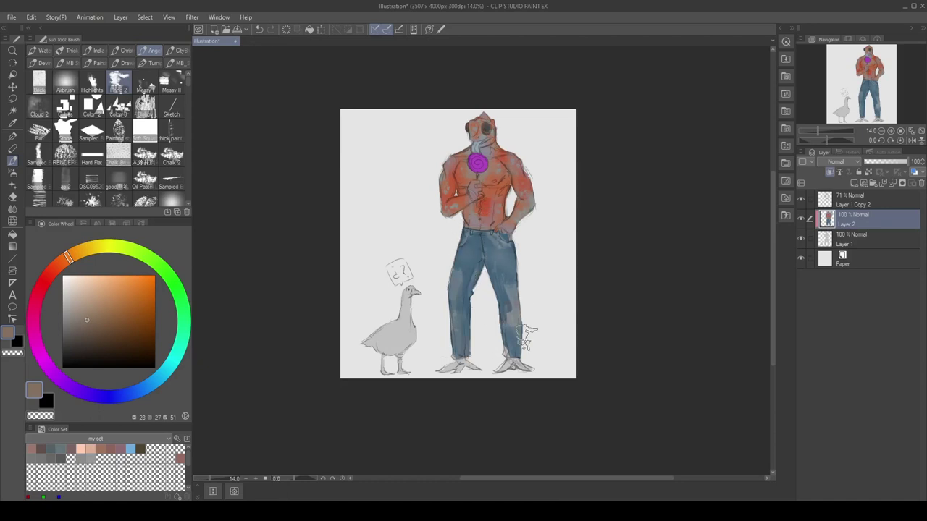
scroll(545, 290, "up", 1)
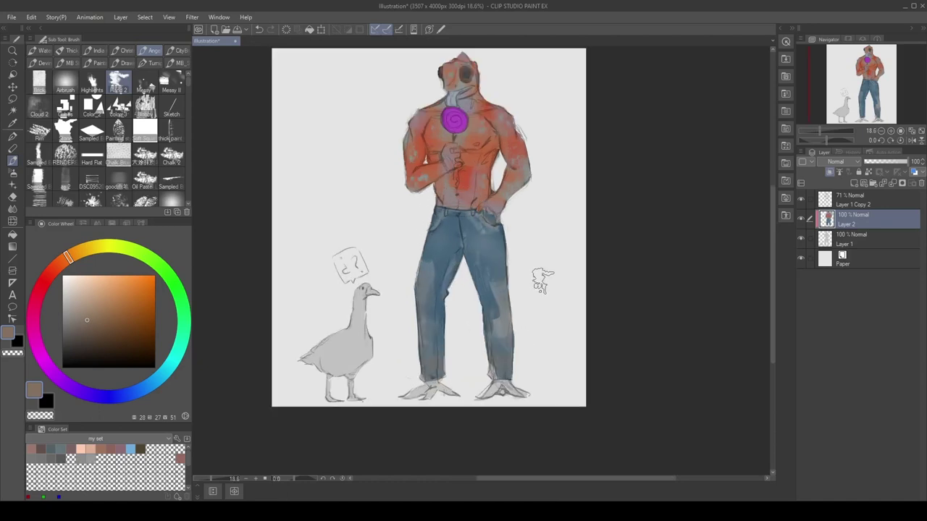
Step: Paint both of the chameleon man's feet orange-red and mute them with greyish brown
left_click(498, 375, "alt")
left_click(453, 371, "alt")
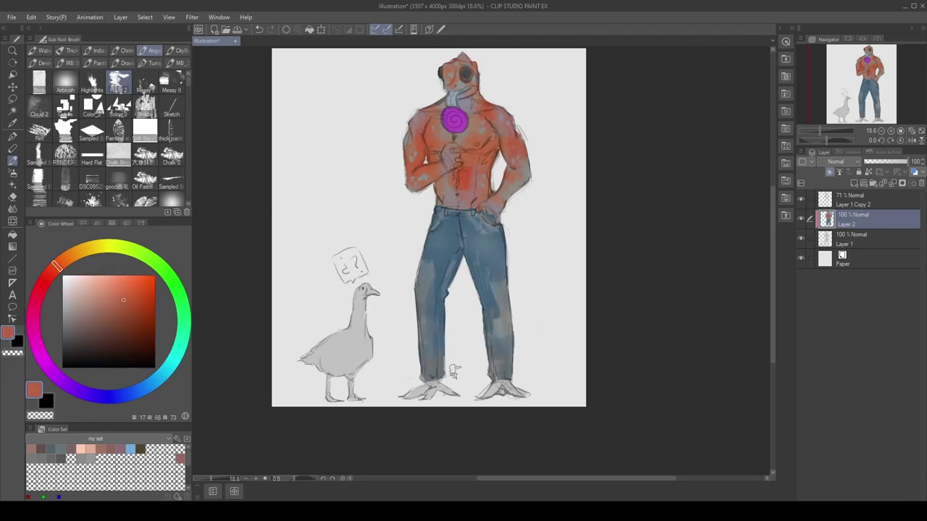
left_click_drag(453, 373, 418, 391)
mouse_move(492, 388)
left_mouse_down()
mouse_move(517, 389)
mouse_move(506, 386)
left_mouse_up()
left_click(494, 400, "alt")
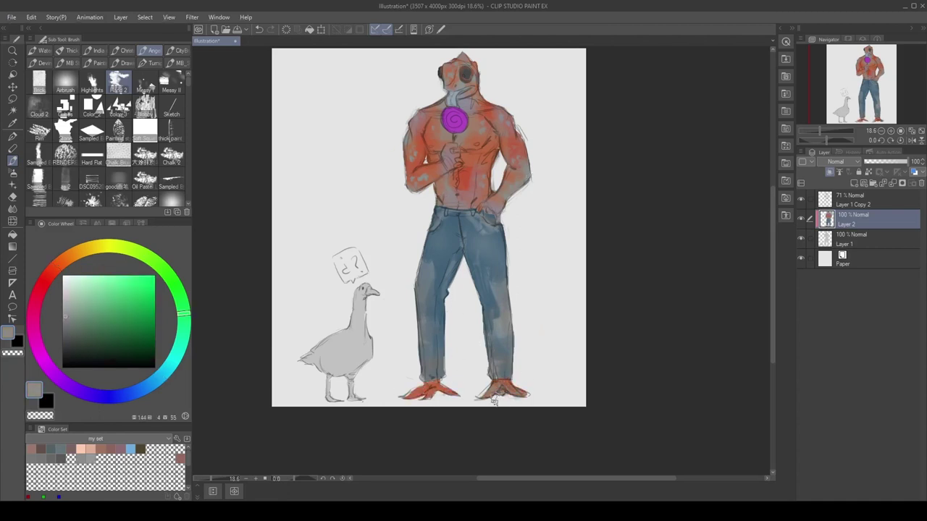
left_click(428, 159, "alt")
Step: Paint the goose's beak orange
left_click_drag(387, 200, 425, 220)
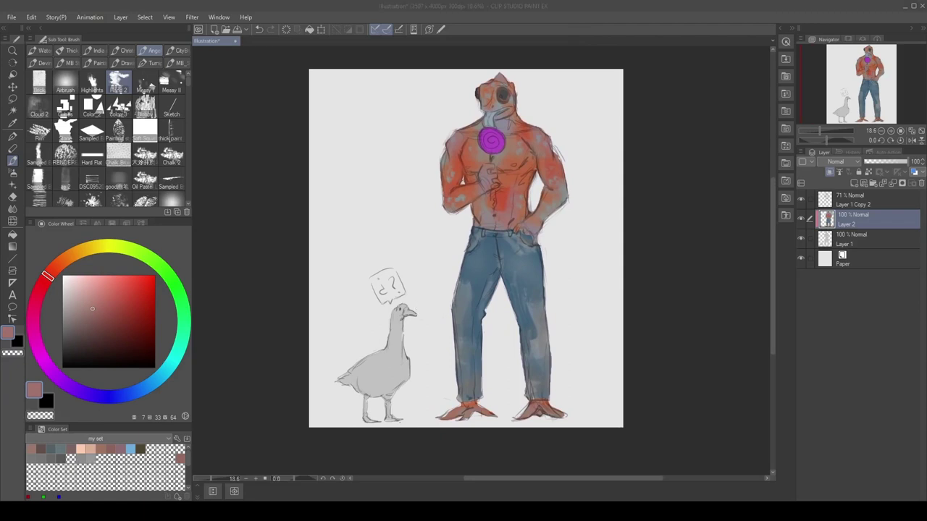
left_click(458, 163, "alt")
left_click_drag(404, 312, 416, 314)
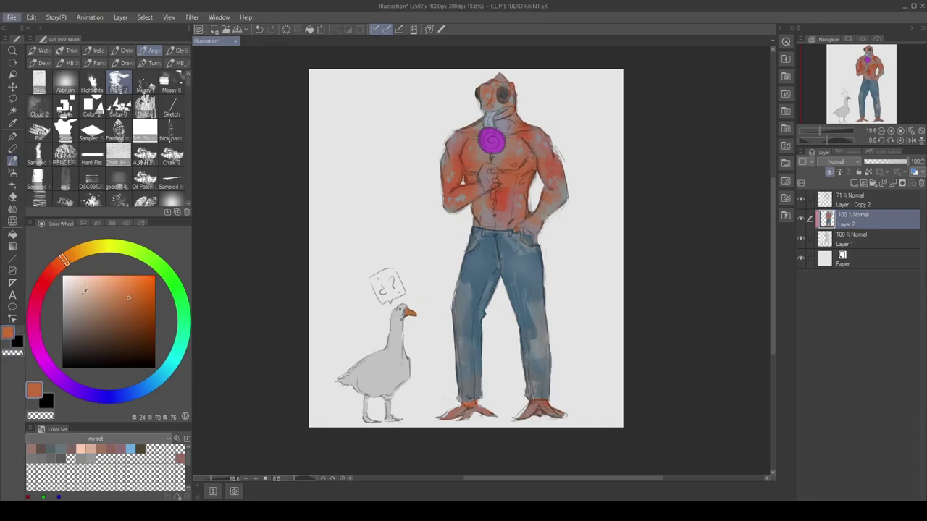
Step: Tint the goose's body and neck with pale warm pink and cool blue-grey tones
left_click(384, 370, "alt")
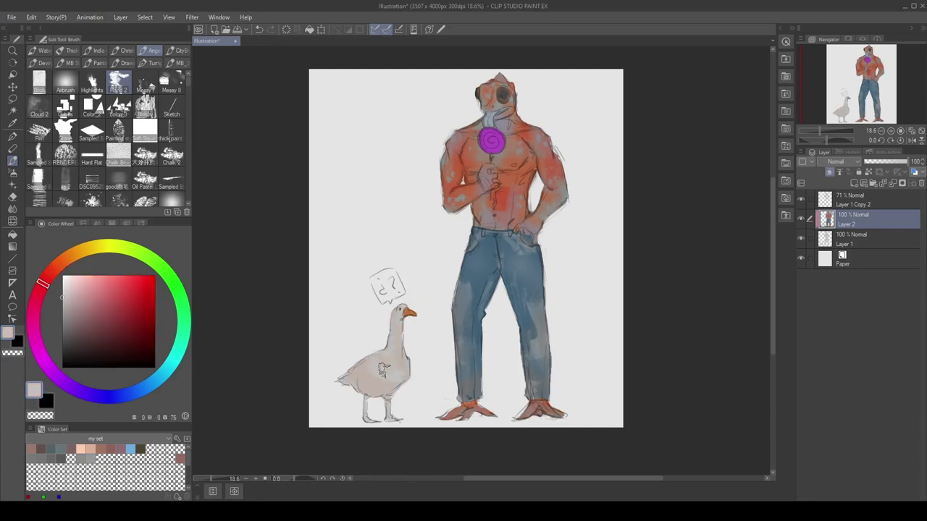
left_click_drag(395, 340, 364, 326)
left_click(358, 337, "alt")
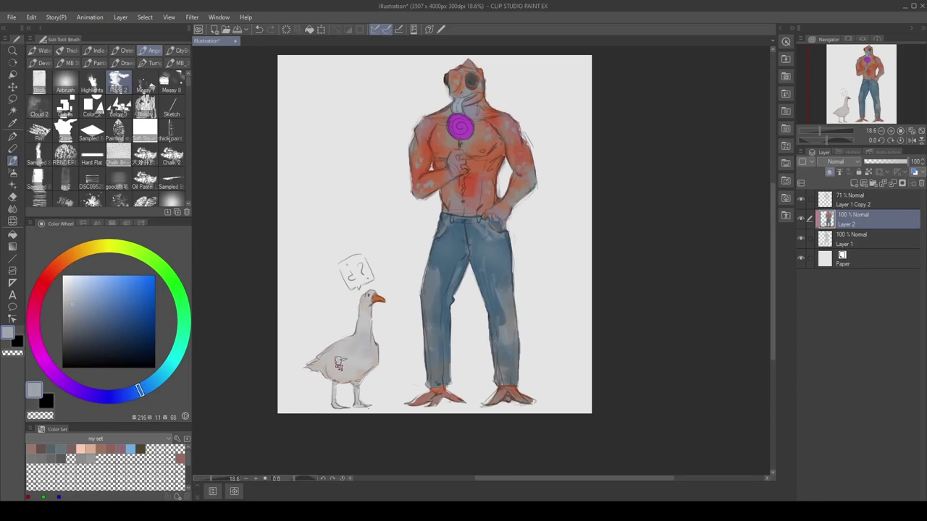
Step: Paint the goose's legs and feet with the beak's orange and add redder accents
left_click(378, 299, "alt")
mouse_move(362, 391)
left_mouse_down()
mouse_move(338, 406)
mouse_move(348, 395)
left_mouse_up()
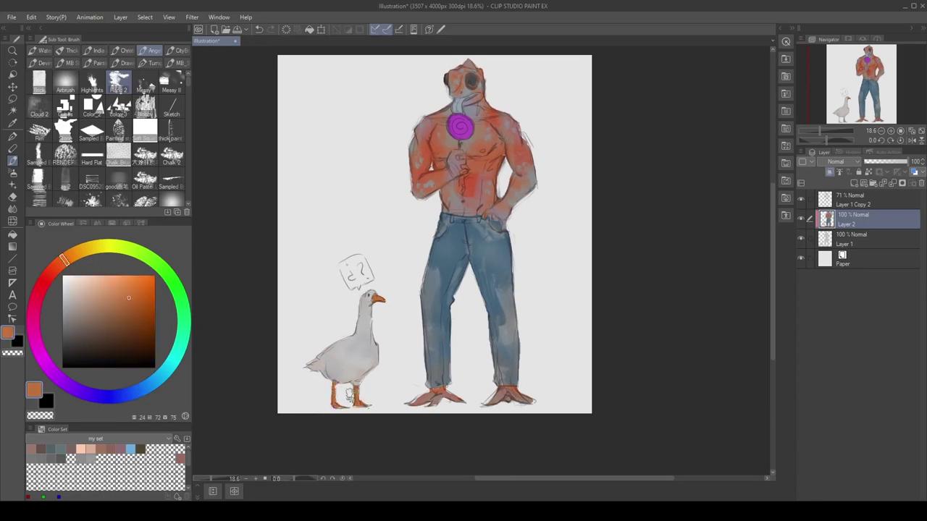
left_click(337, 403, "alt")
Step: On a new layer beneath the figures, scribble near-black ground shadows under the goose's feet and the chameleon man's feet
scroll(400, 339, "down", 1)
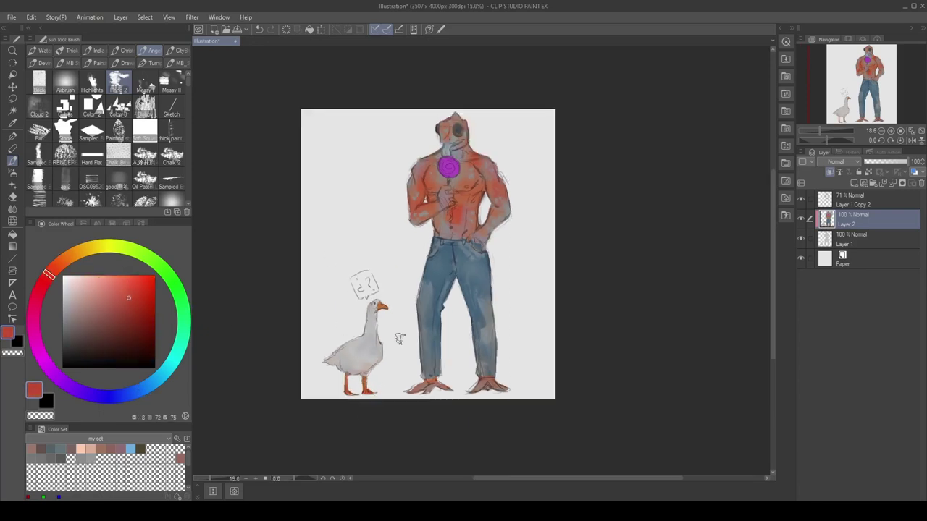
scroll(400, 339, "up", 1)
key("ctrl+shift+n")
left_click(61, 354)
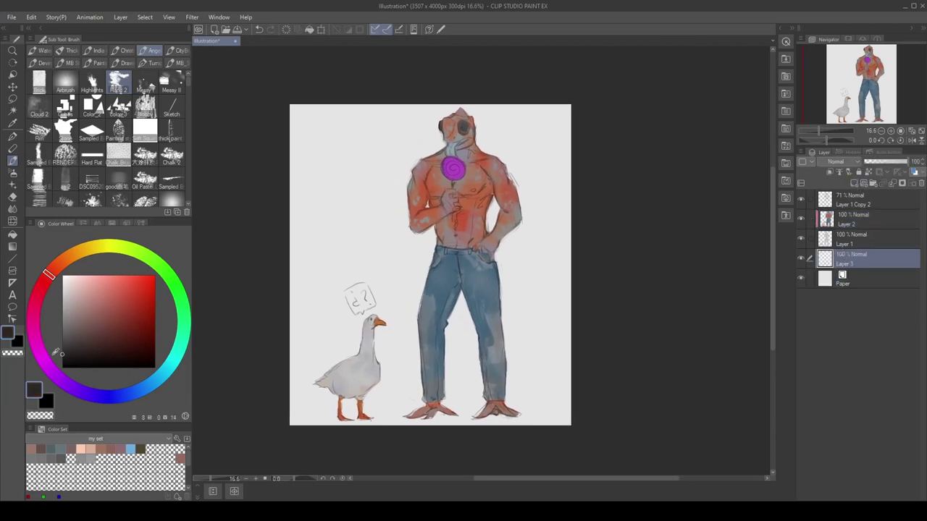
left_click(61, 360)
left_click(178, 63)
left_click(172, 150)
mouse_move(327, 420)
left_mouse_down()
mouse_move(386, 419)
mouse_move(321, 423)
left_mouse_up()
mouse_move(403, 416)
left_mouse_down()
mouse_move(454, 419)
mouse_move(397, 417)
mouse_move(536, 419)
left_mouse_up()
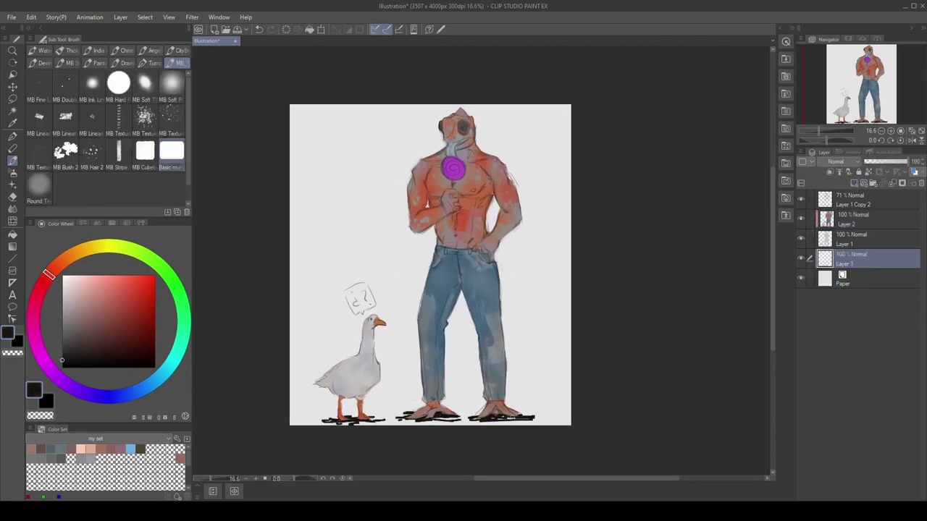
left_click_drag(447, 416, 546, 418)
left_click_drag(391, 417, 401, 416)
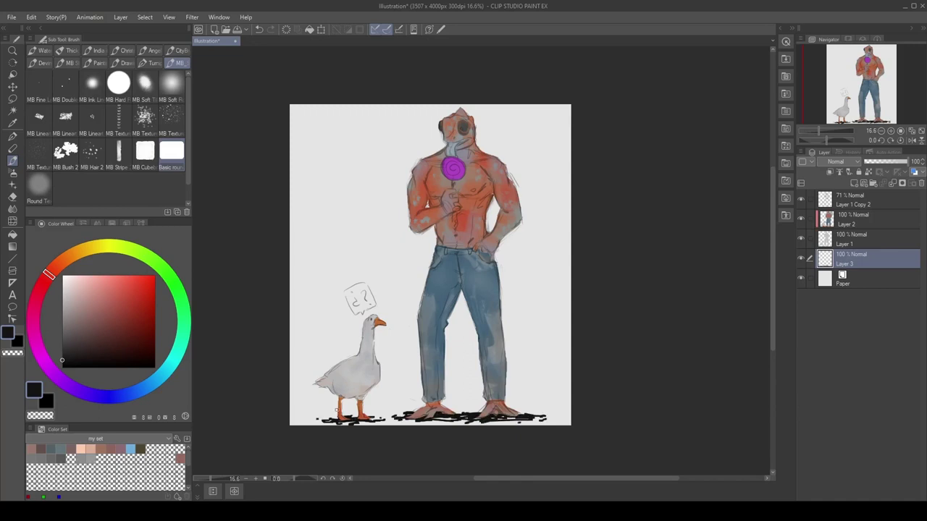
Step: Add a new layer clipped to the base colours of Layer 2 and set its blending mode to Hard light
left_click(822, 217)
key("ctrl+shift+n")
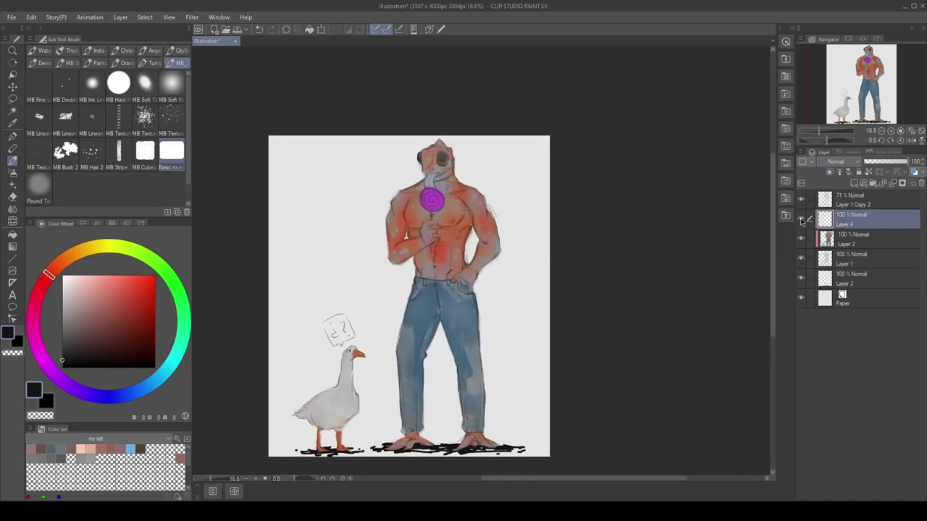
left_click(829, 171)
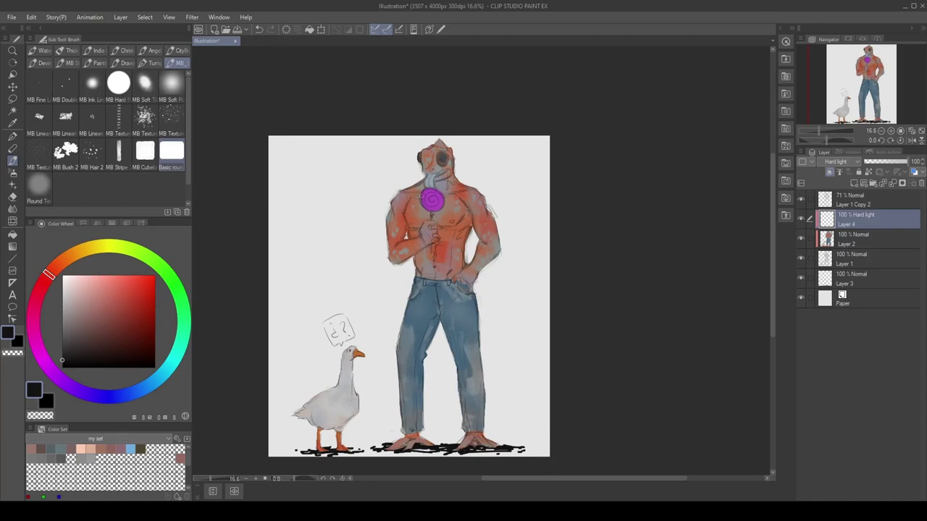
Step: Choose a muted greyish brown and shade the chameleon man's lollipop-holding arm, neck, lollipop and face
mouse_move(421, 194)
left_mouse_down()
mouse_move(423, 183)
mouse_move(467, 249)
left_mouse_up()
left_click(453, 214, "alt")
key("ctrl+z")
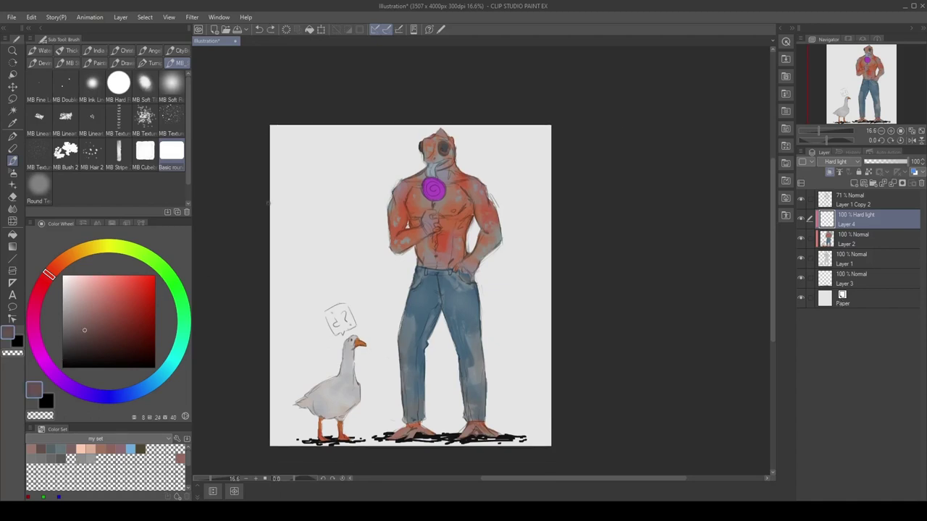
left_click(56, 269)
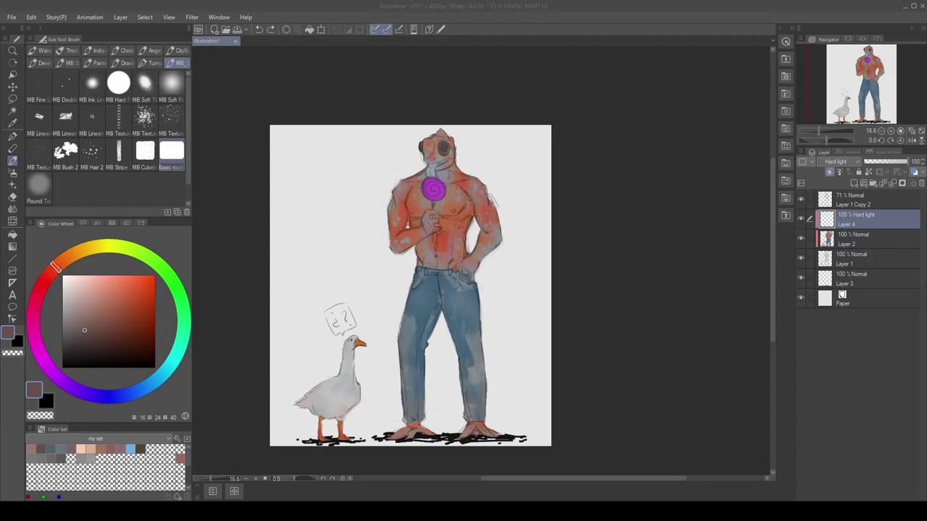
key("alt+Tab")
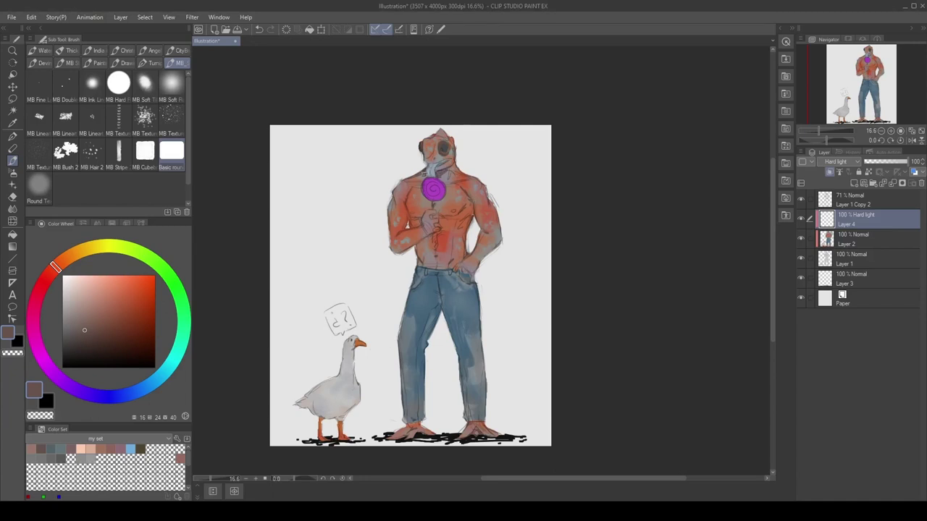
mouse_move(403, 193)
left_mouse_down()
mouse_move(394, 214)
mouse_move(411, 213)
mouse_move(407, 246)
mouse_move(425, 236)
mouse_move(434, 213)
left_mouse_up()
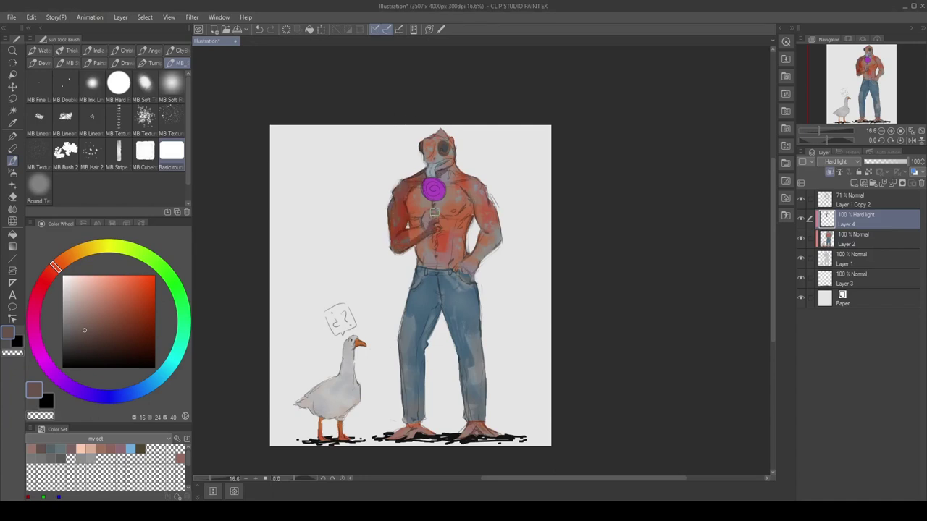
mouse_move(442, 173)
left_mouse_down()
mouse_move(434, 187)
mouse_move(432, 174)
left_mouse_up()
mouse_move(426, 142)
left_mouse_down()
mouse_move(429, 162)
mouse_move(443, 163)
left_mouse_up()
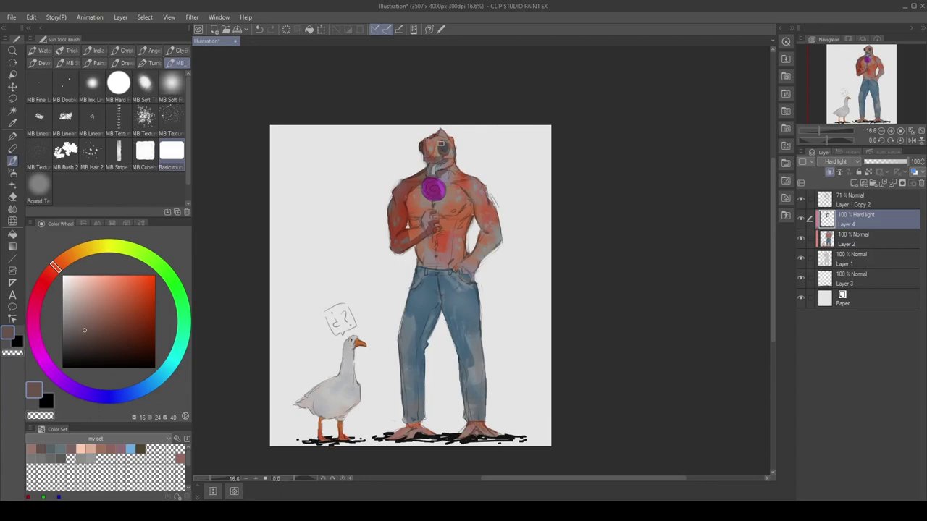
Step: Shade under the chameleon man's chest, down his abdomen and over the hand and arm resting at his hip
left_click_drag(441, 216, 473, 219)
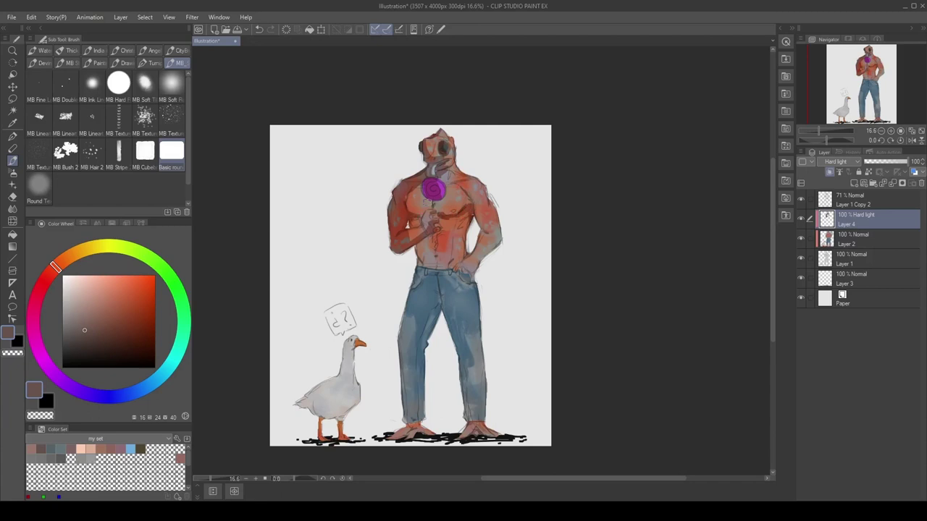
mouse_move(435, 225)
left_mouse_down()
mouse_move(417, 225)
mouse_move(415, 237)
mouse_move(426, 225)
mouse_move(427, 263)
mouse_move(433, 252)
left_mouse_up()
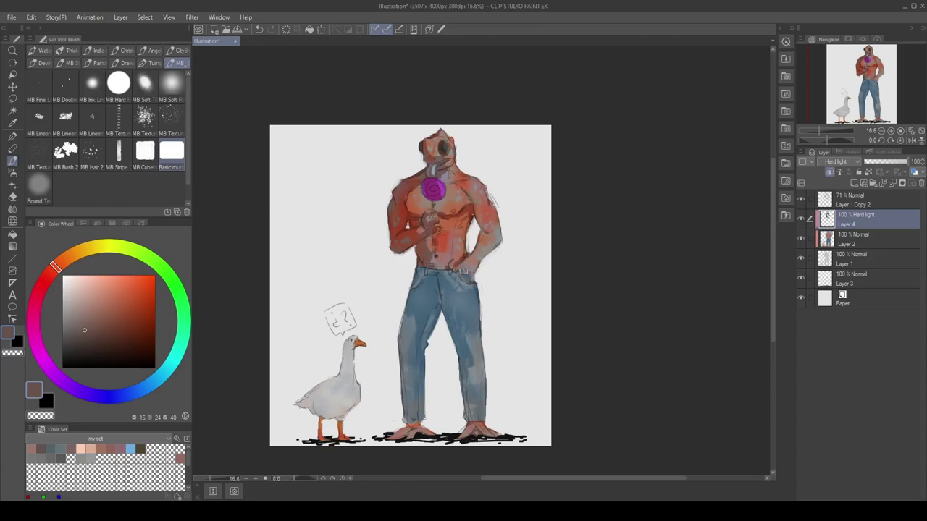
mouse_move(477, 231)
left_mouse_down()
mouse_move(485, 176)
mouse_move(471, 195)
left_mouse_up()
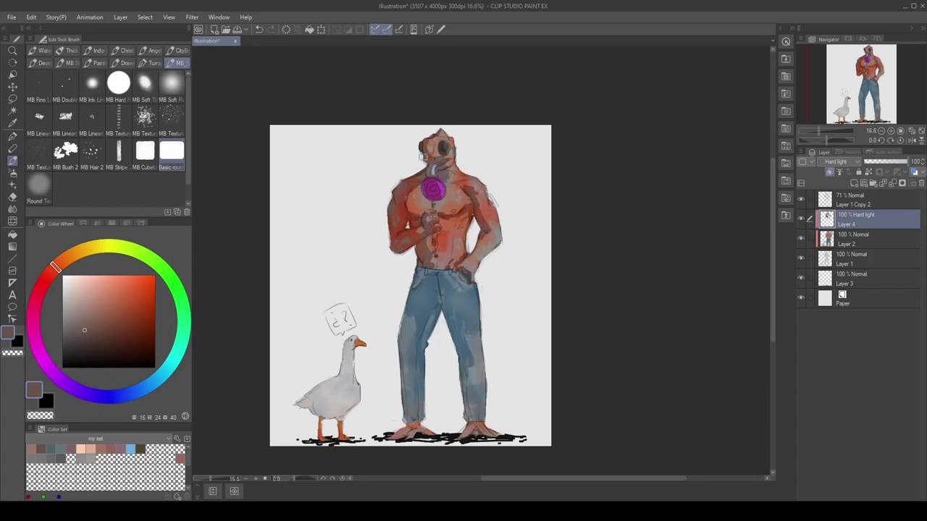
Step: Add greyish-brown shadows along both legs of the jeans and the feet, and refine the shading at the torso and waist
scroll(432, 226, "down", 3)
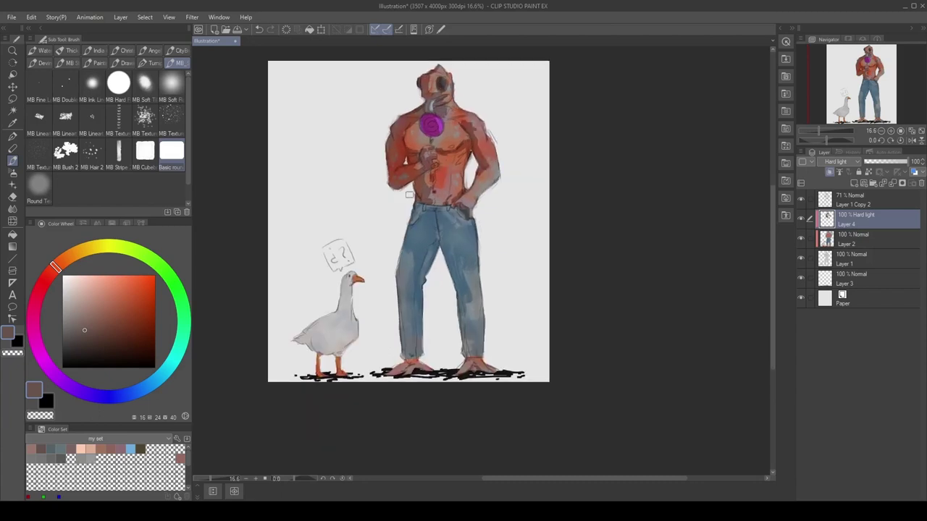
mouse_move(409, 194)
left_mouse_down()
mouse_move(404, 254)
mouse_move(404, 356)
mouse_move(402, 294)
mouse_move(427, 277)
mouse_move(420, 289)
mouse_move(430, 253)
mouse_move(457, 232)
mouse_move(422, 332)
mouse_move(457, 304)
mouse_move(472, 349)
mouse_move(433, 197)
mouse_move(397, 374)
left_mouse_up()
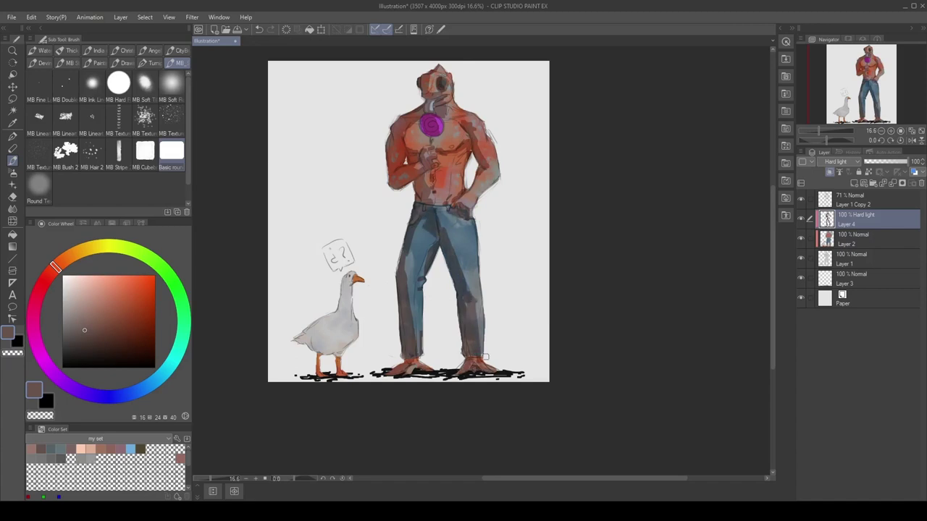
mouse_move(450, 177)
left_mouse_down()
mouse_move(448, 152)
mouse_move(464, 167)
left_mouse_up()
left_click_drag(409, 221, 446, 238)
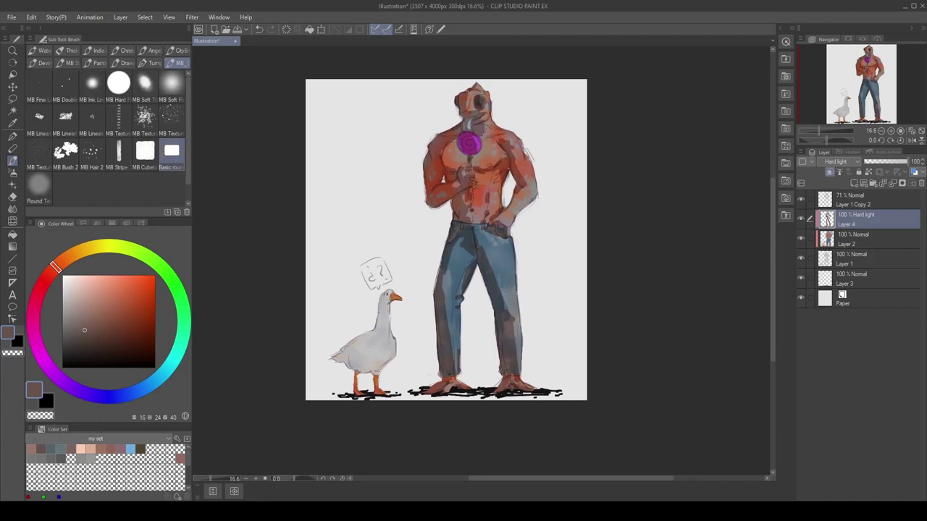
Step: Shade the goose's head, back of the neck, body and wing in the same greyish brown, leaving the breast light
key("e")
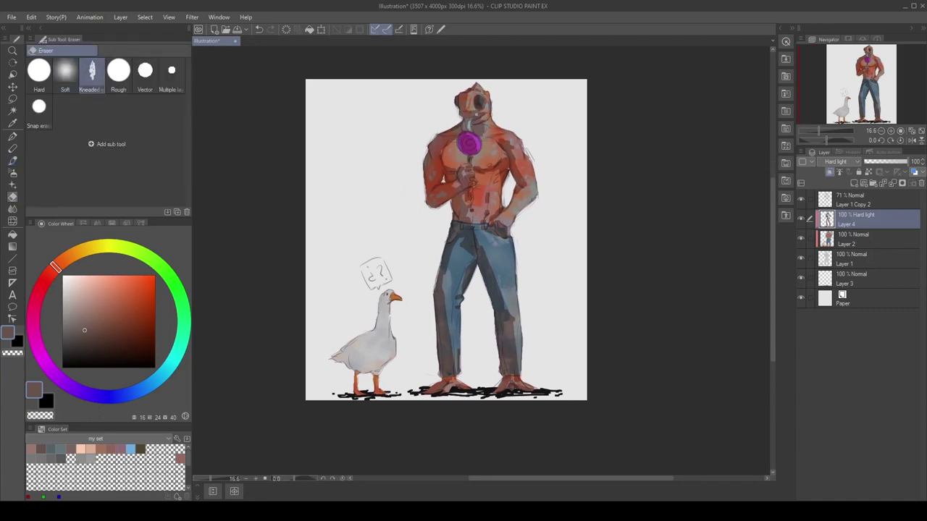
key("b")
key("b")
key("b")
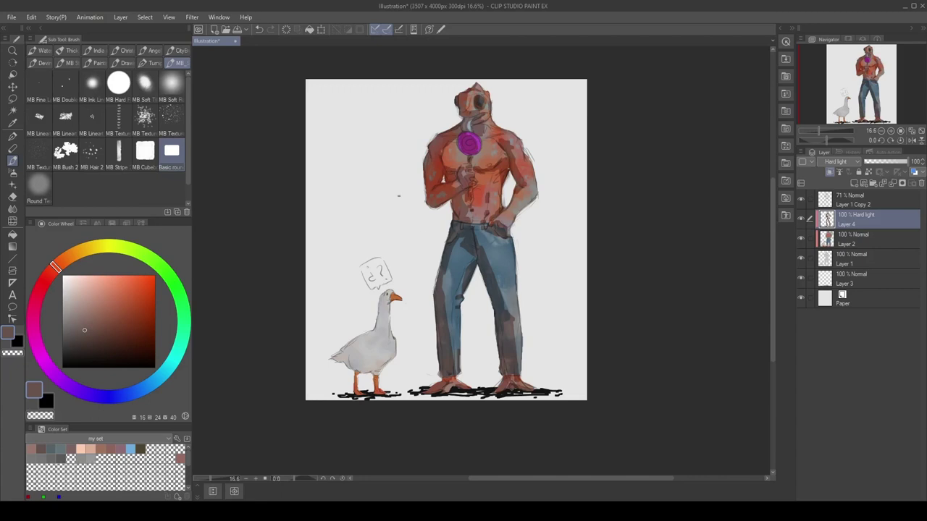
mouse_move(391, 293)
left_mouse_down()
mouse_move(351, 366)
mouse_move(340, 351)
mouse_move(358, 355)
mouse_move(357, 368)
left_mouse_up()
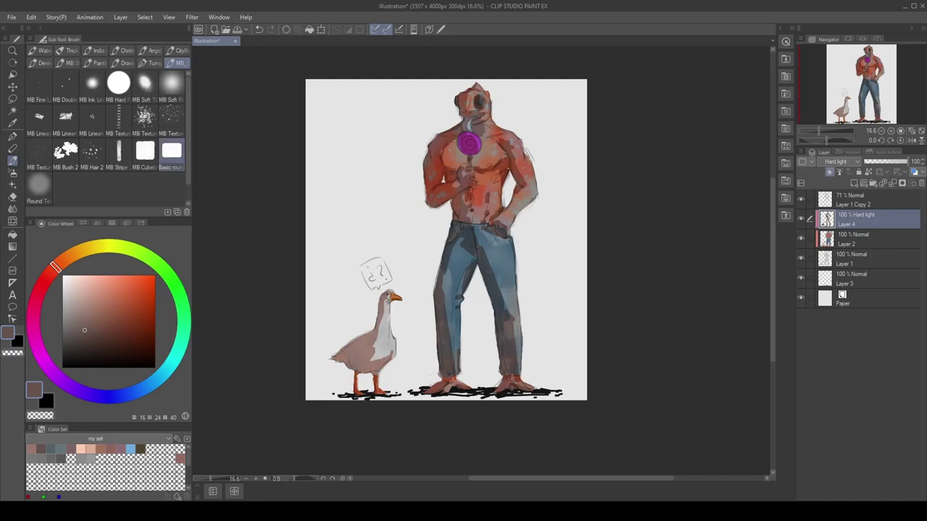
left_click_drag(424, 259, 372, 309)
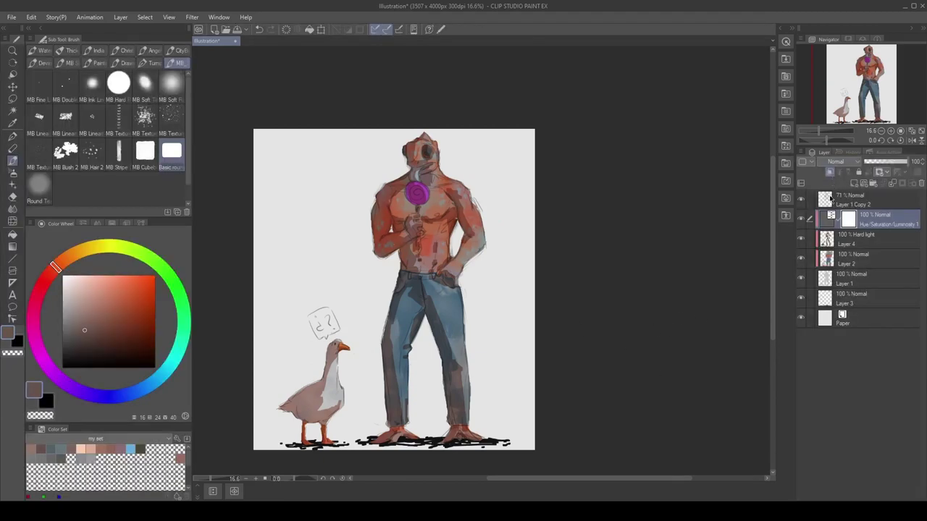
Step: Delete the unmasked Hue/Saturation/Luminosity layer and add a new one masked to the painted shading of Layer 4
left_click(801, 219)
key("Delete")
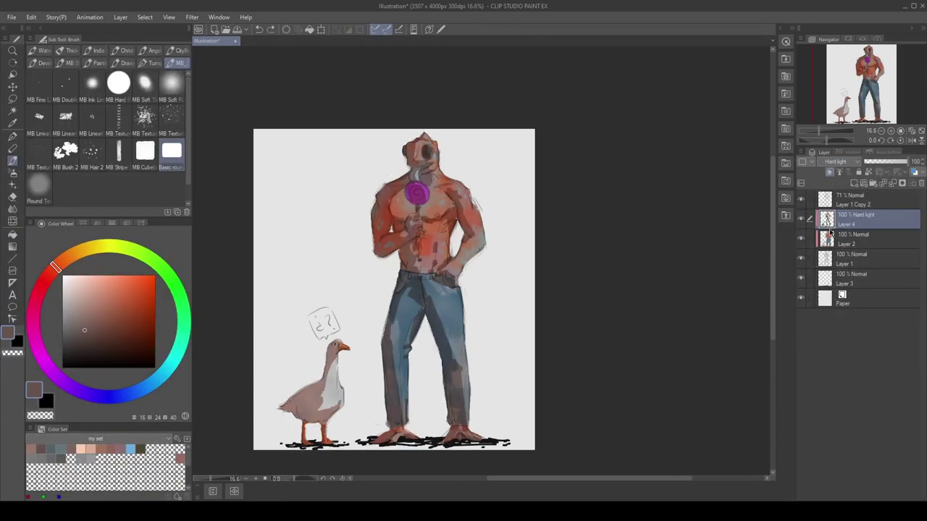
left_click(829, 220, "ctrl")
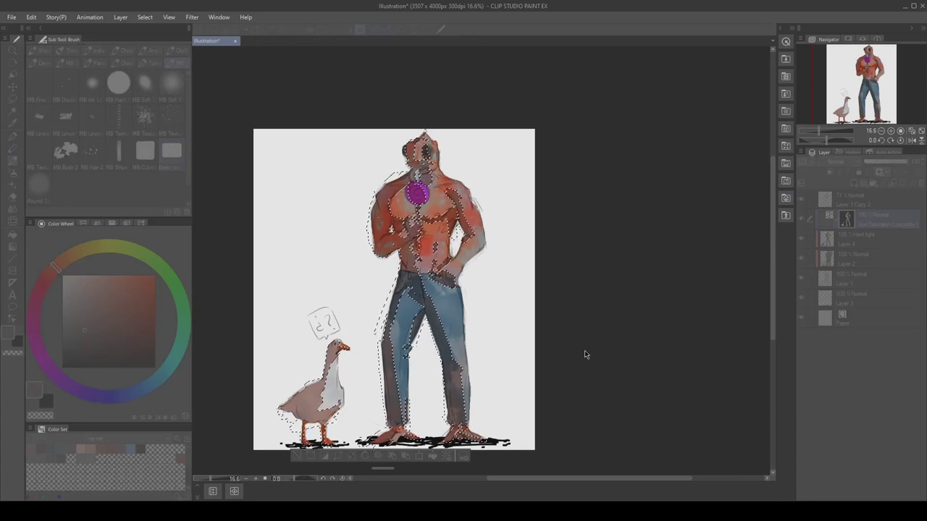
key("Return")
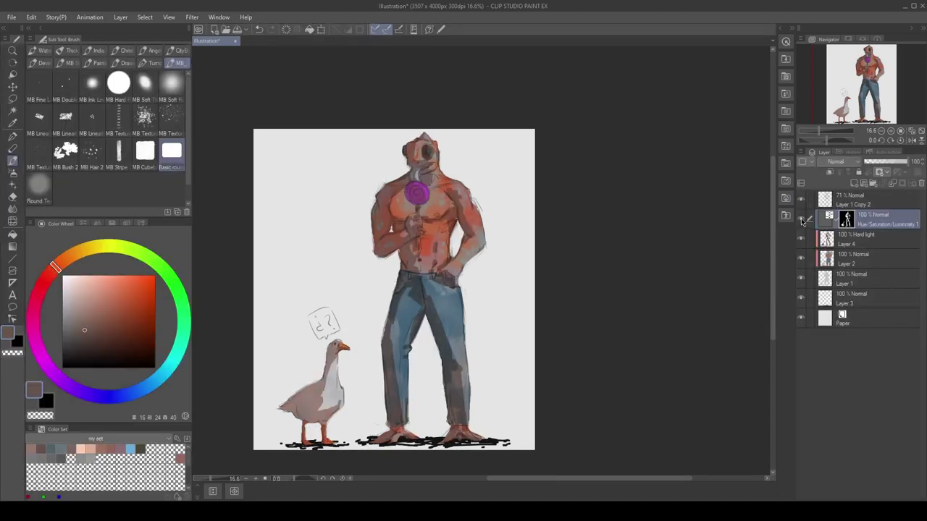
Step: Toggle the Hue/Saturation/Luminosity layer to compare its effect and set its opacity to 62 percent
left_click(801, 219)
left_click(801, 219)
left_click(801, 219)
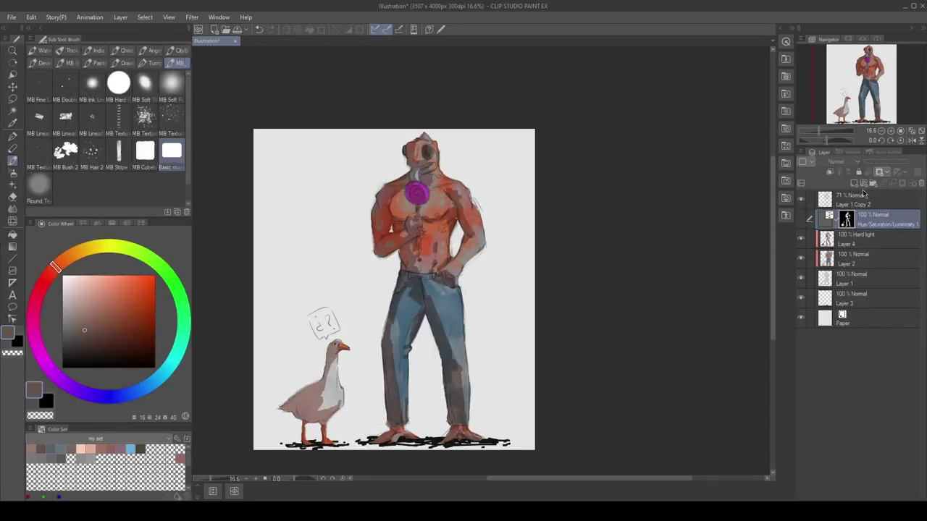
left_click(800, 220)
left_click(891, 164)
left_click_drag(722, 199, 799, 177)
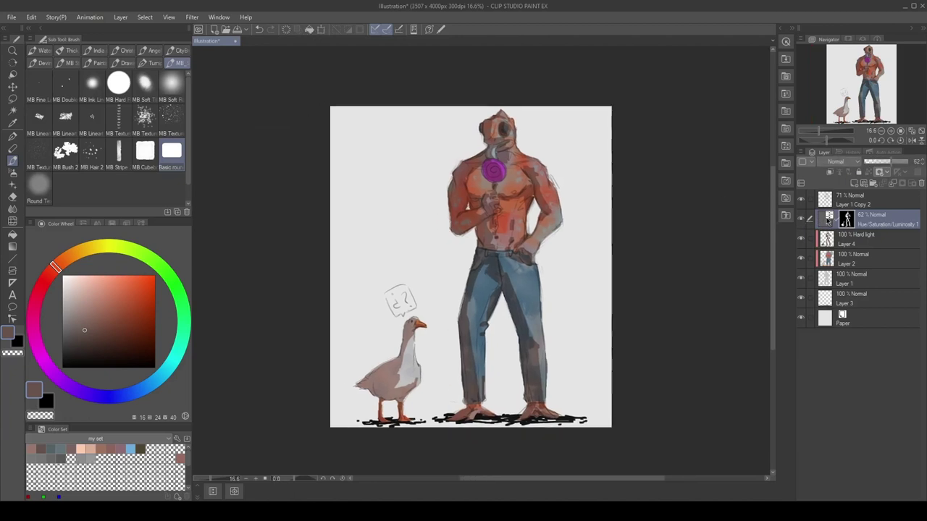
Step: Compare the figures' shading with and without the Hue/Saturation/Luminosity correction
left_click(801, 221)
left_click(801, 221)
left_click(802, 221)
left_click(801, 221)
left_click(801, 221)
left_click(802, 221)
left_click(801, 221)
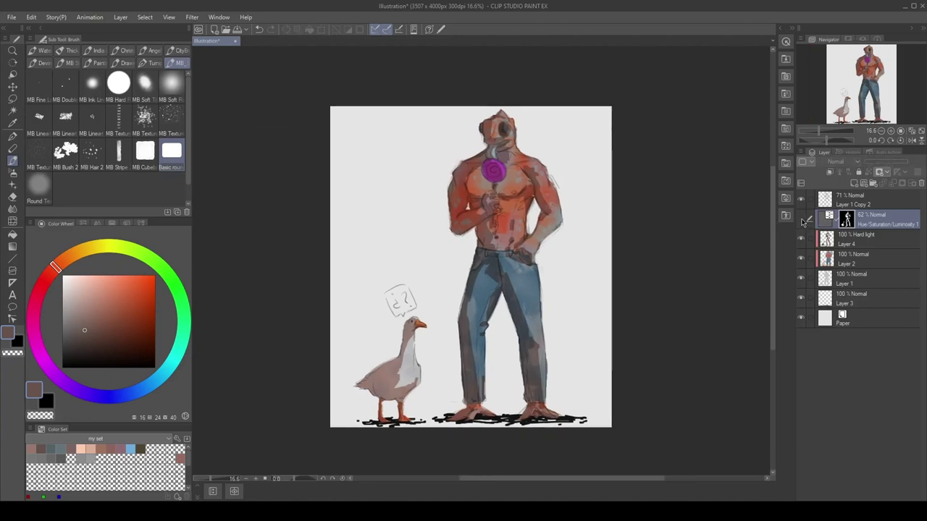
left_click(802, 221)
Step: Lasso the figures' areas and clear the chameleon man from the correction layer's mask, keeping only the goose
key("m")
left_click_drag(388, 244, 355, 265)
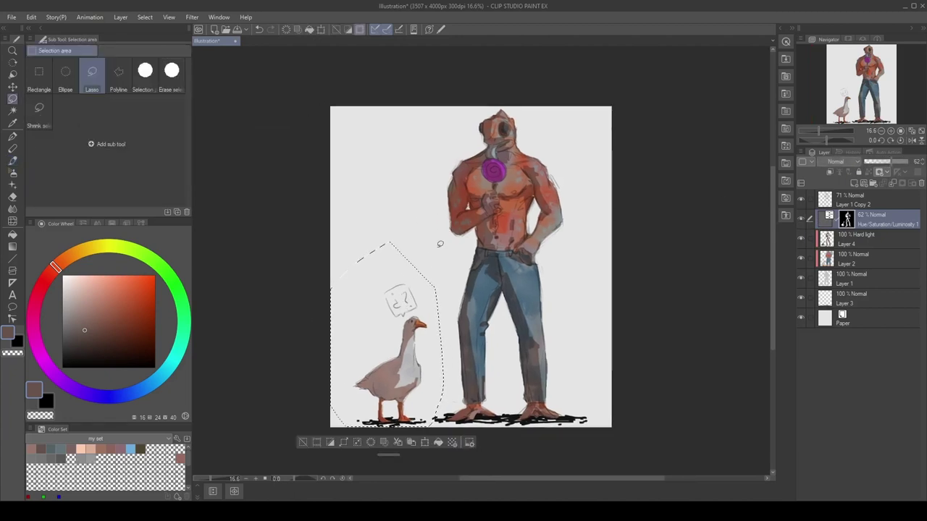
mouse_move(441, 424)
left_mouse_down()
mouse_move(441, 289)
mouse_move(413, 44)
mouse_move(435, 108)
left_mouse_up()
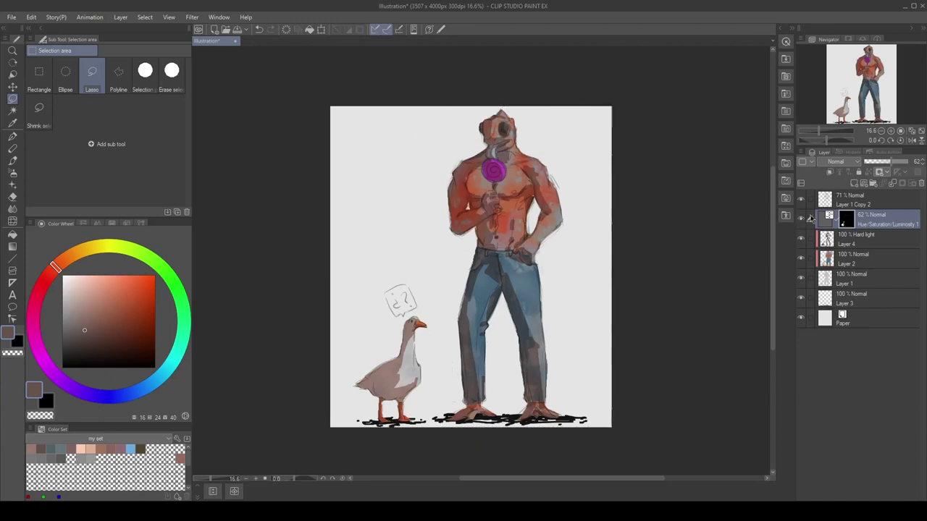
Step: Set the goose's correction layer to 100 percent opacity and merge it down into Layer 4
left_click(912, 161)
left_click_drag(517, 173, 490, 184)
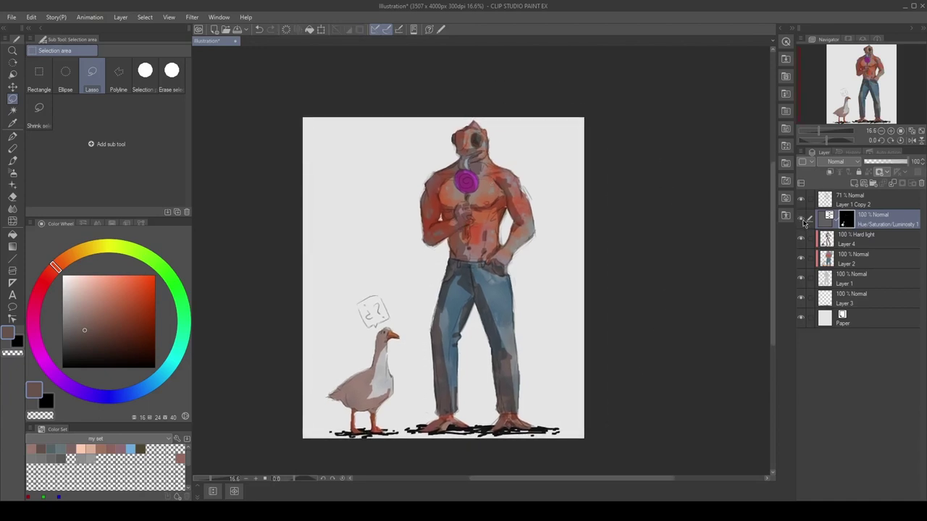
key("ctrl+e")
Step: Add a new layer above Layer 4, set its blending mode to Hard light and return to the brush
left_click(853, 184)
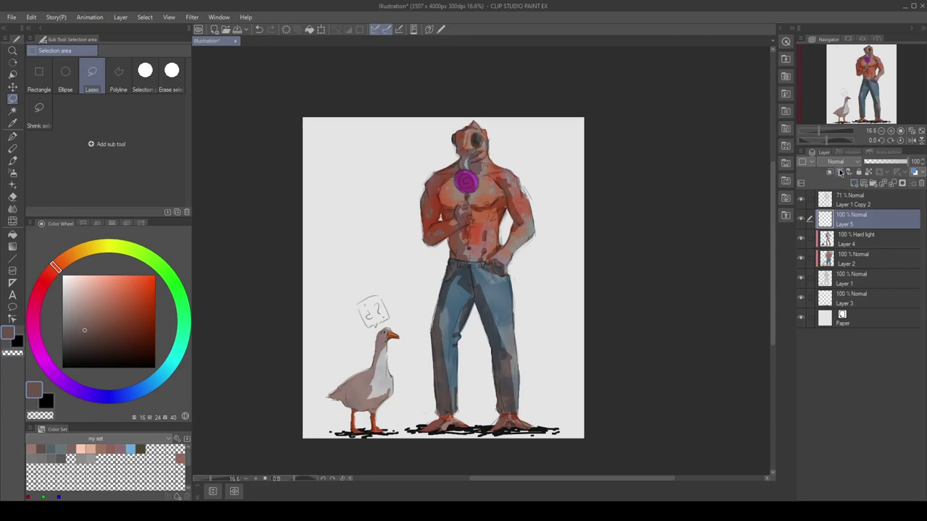
key("alt+shift+h")
key("b")
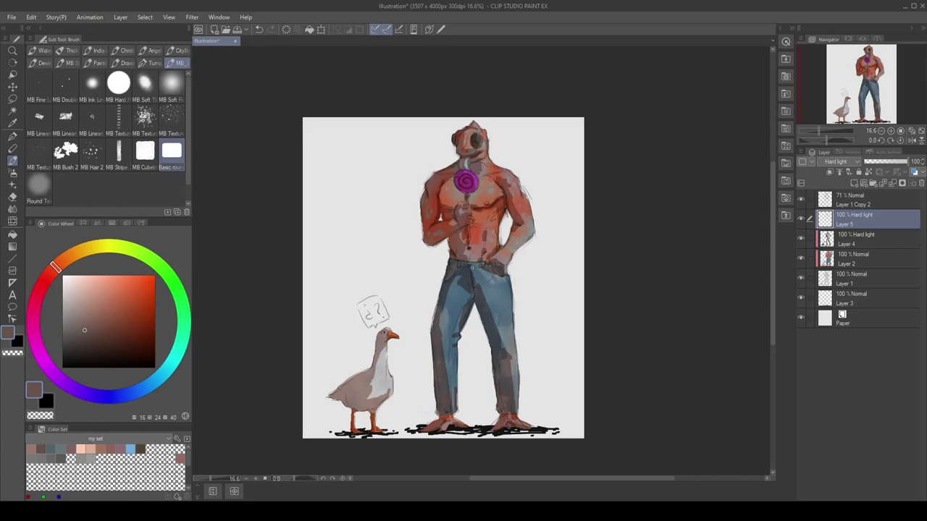
Step: Deepen the shadows on the jeans' legs and around both ankles, adjust the layer's opacity and merge it into Layer 4
mouse_move(453, 331)
left_mouse_down()
mouse_move(451, 357)
mouse_move(497, 361)
left_mouse_up()
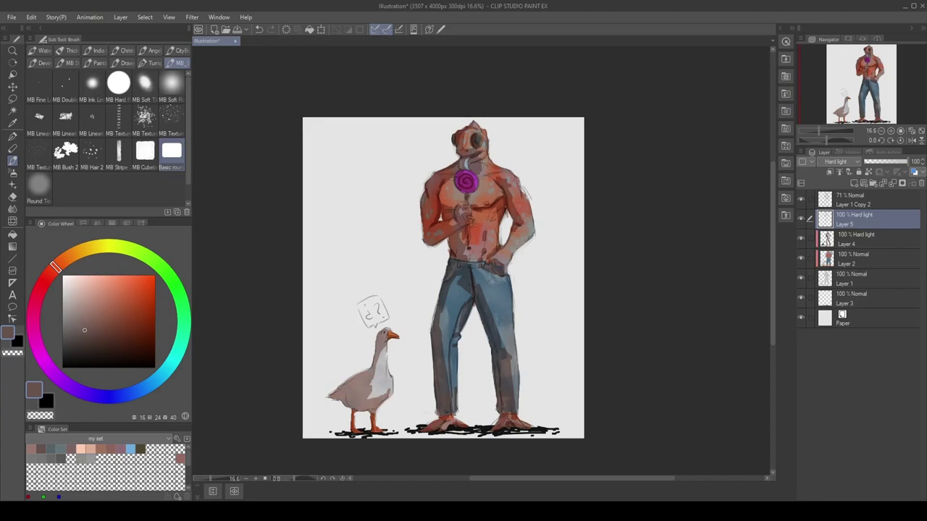
left_click_drag(438, 416, 454, 418)
left_click_drag(499, 417, 520, 419)
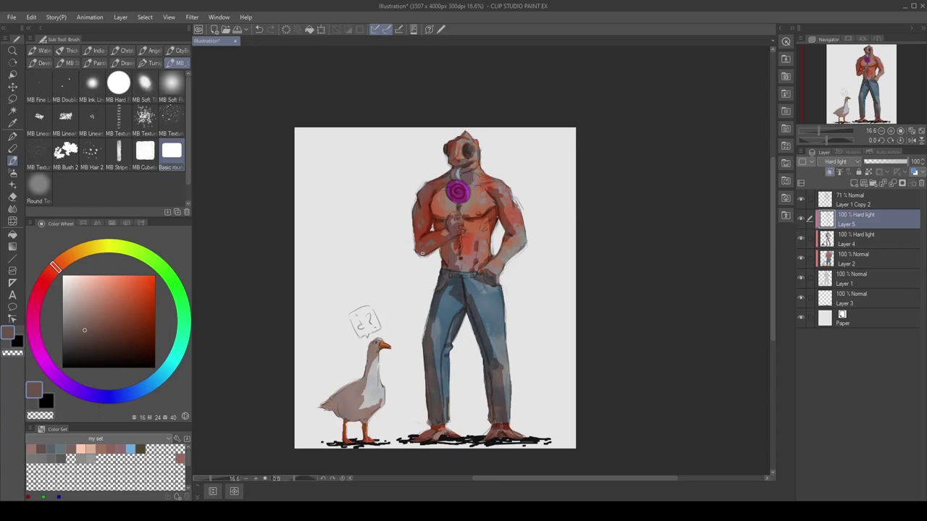
left_click(897, 161)
key("ctrl+e")
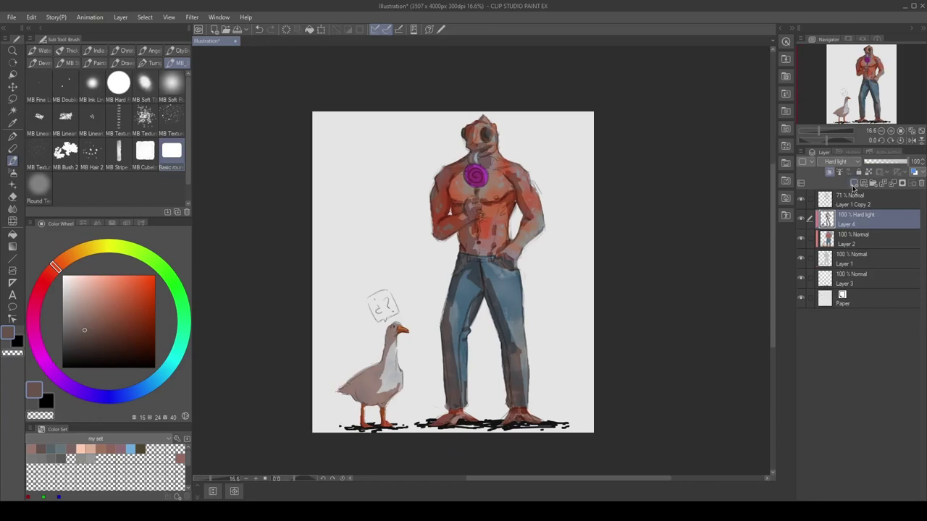
Step: Add a Hard light layer above Layer 4 and choose a hard round brush from the Paint brushes with a muted red
left_click(852, 184)
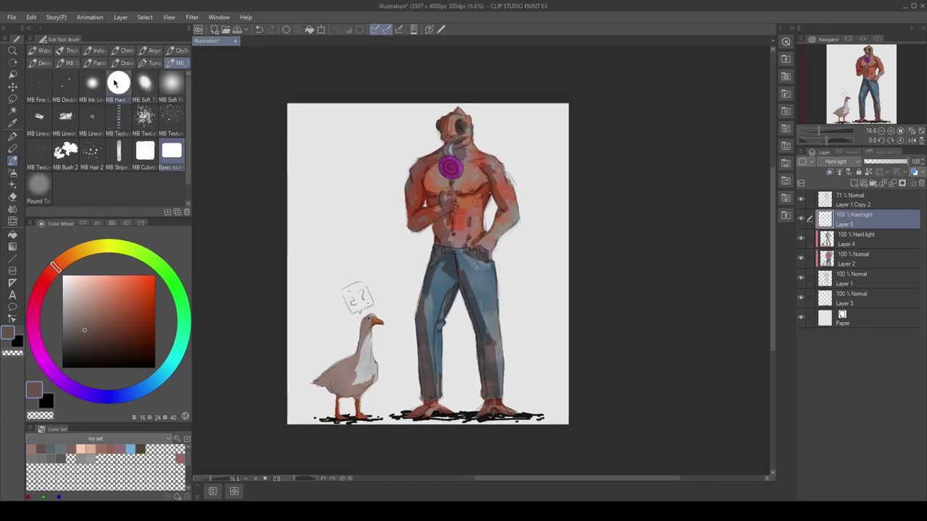
left_click(97, 63)
left_click(46, 279)
left_click(126, 294)
left_click(463, 395)
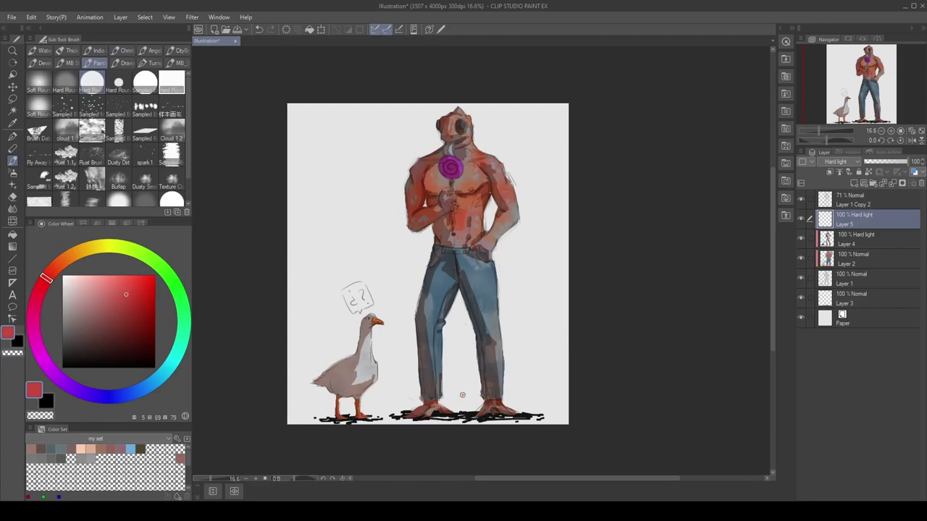
Step: Paint red accents along the inner legs of the jeans and across the chameleon man's torso, arms and head
left_click_drag(436, 335, 440, 372)
key("ctrl+z")
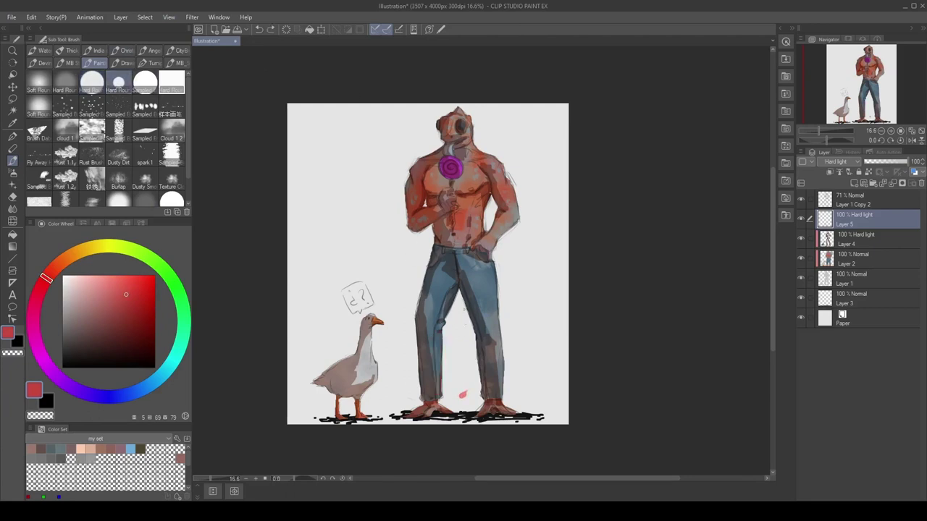
left_click(439, 331)
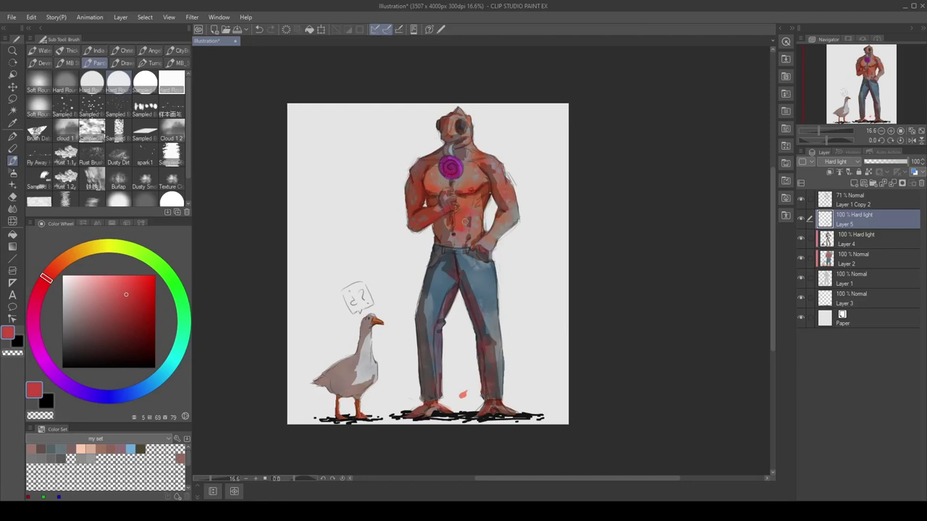
left_click_drag(465, 221, 482, 196)
key("m")
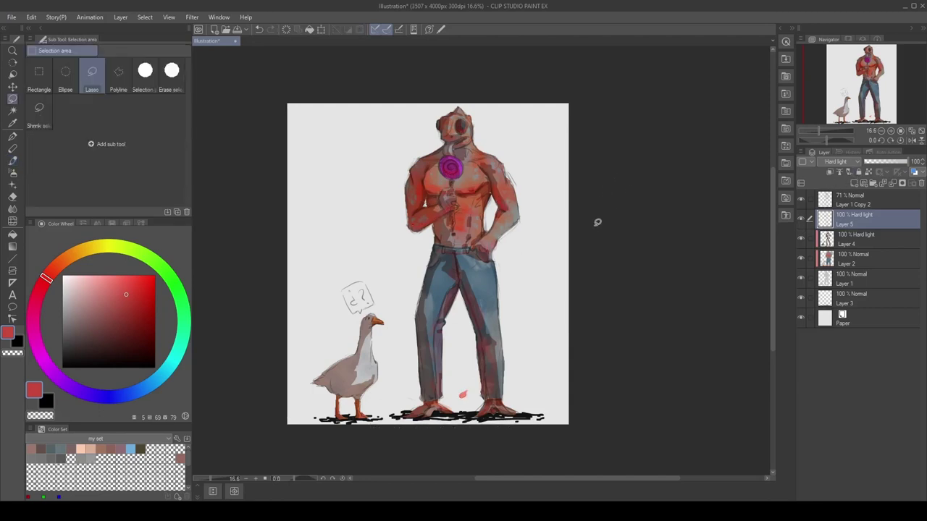
key("ctrl+m")
key("Return")
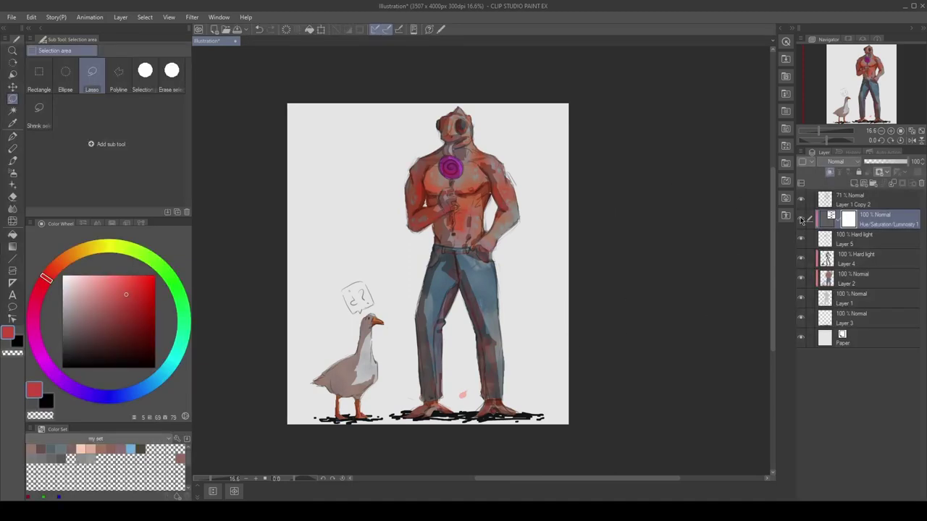
key("ctrl+z")
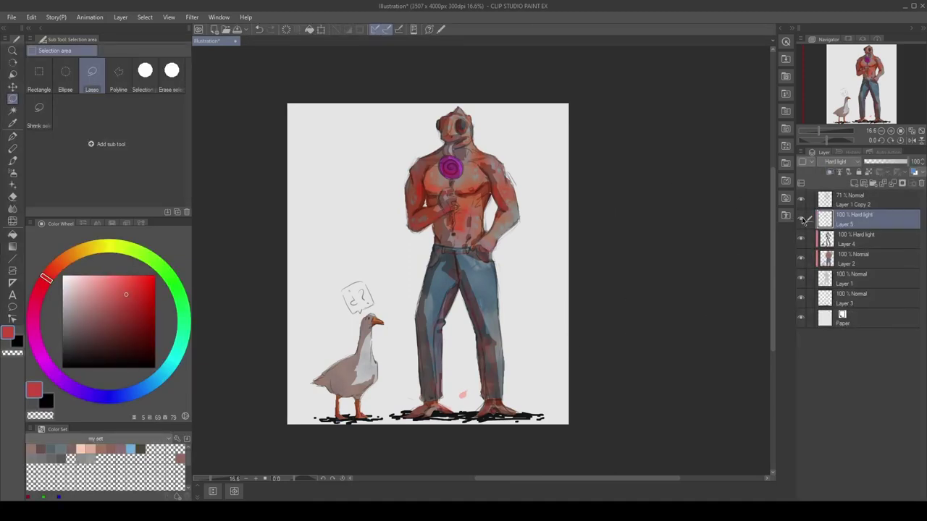
Step: Add a layer above Layer 5, set it to Overlay and paint pale cream highlights on the chameleon man, jeans and goose
key("ctrl+shift+n")
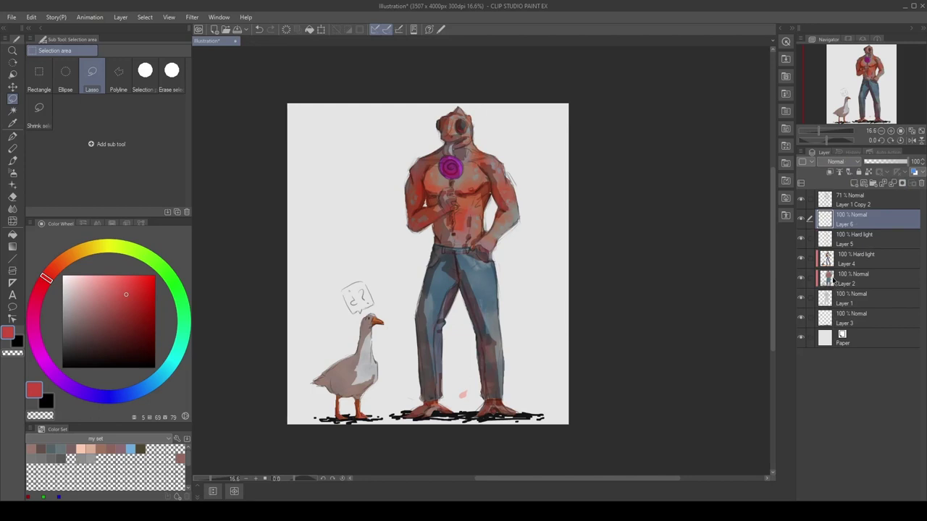
key("b")
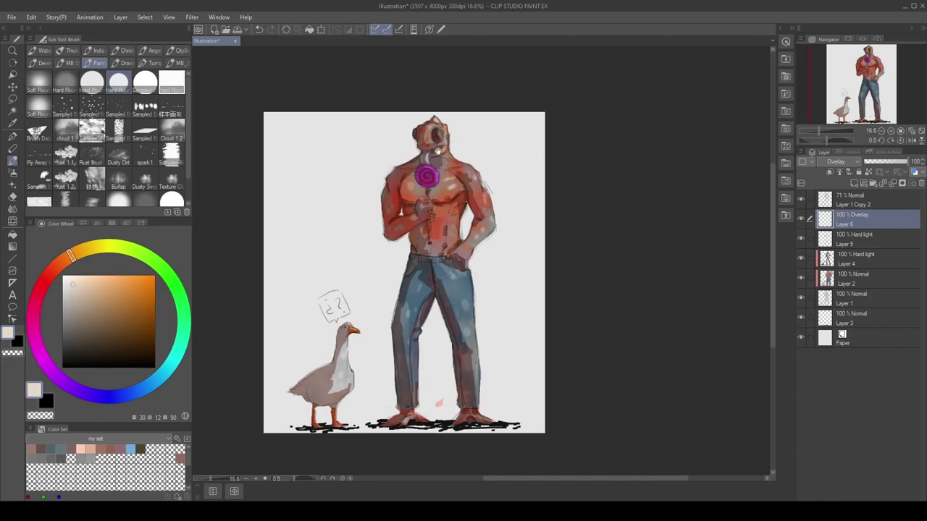
key("e")
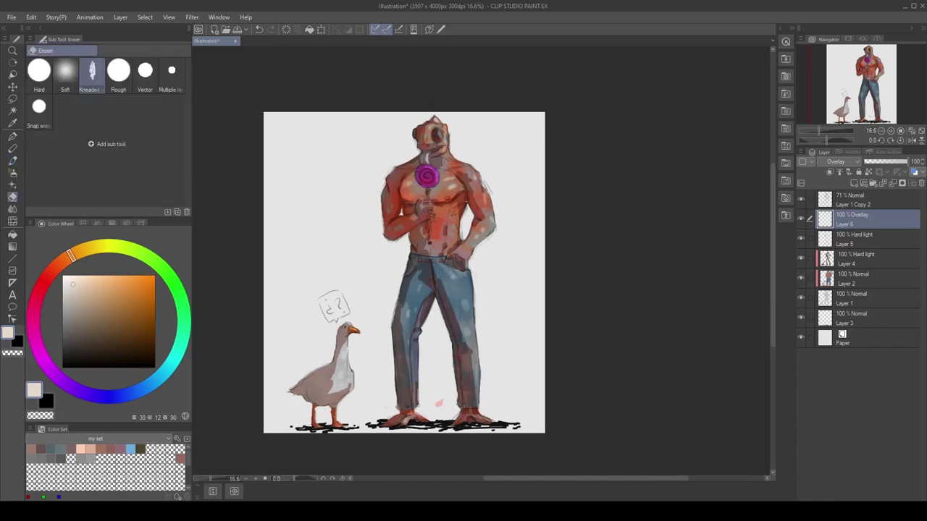
key("b")
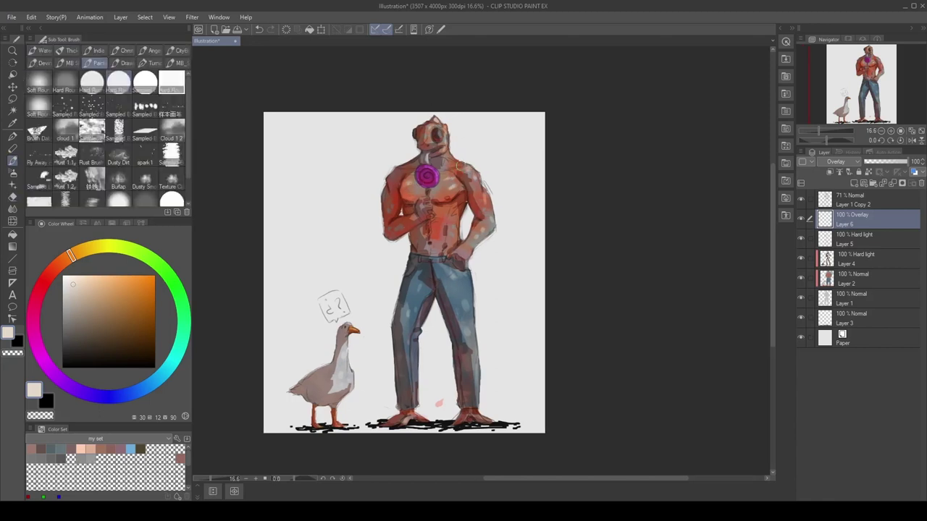
key("e")
key("b")
Step: Keep the highlight layer in Overlay blending mode and duplicate it twice
key("shift+alt+c")
key("shift+alt+o")
key("ctrl+j")
key("ctrl+j")
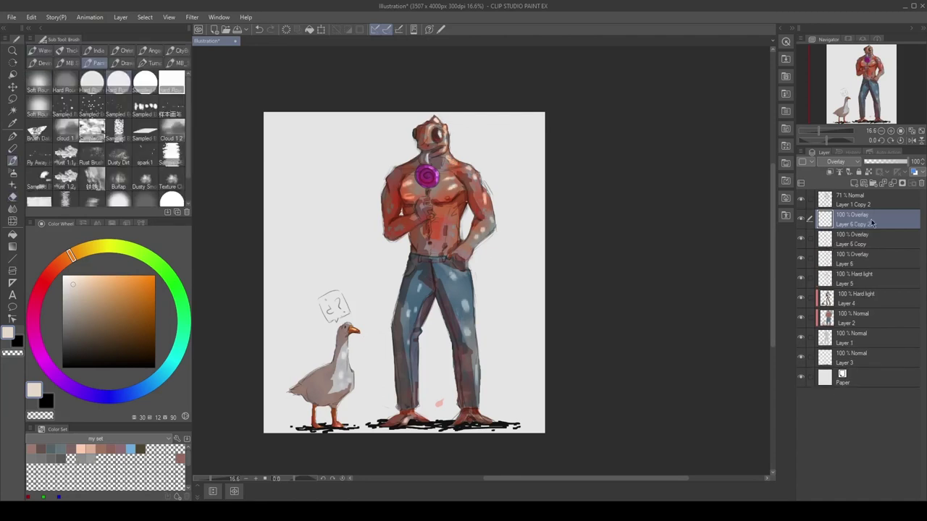
Step: Set the blending mode of Layer 6 and Layer 6 Copy to Color
left_click(860, 239)
left_click(861, 262)
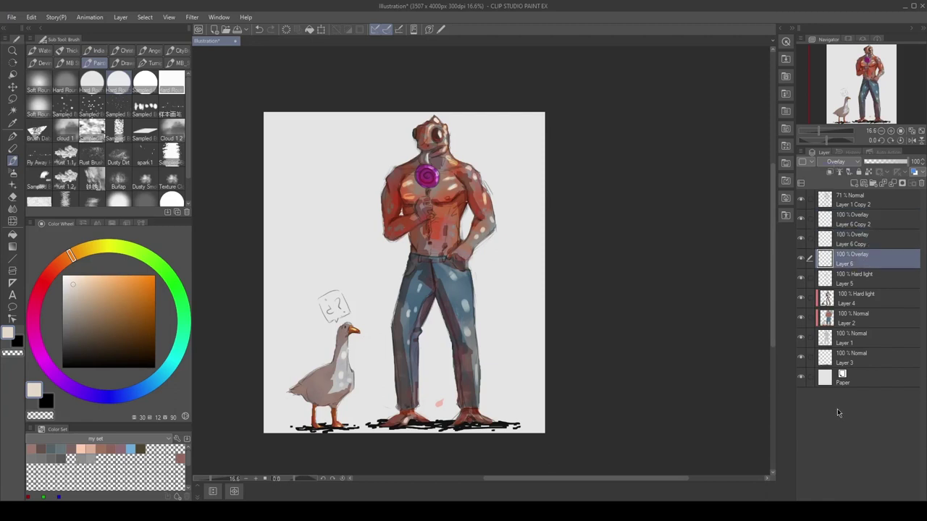
key("shift+alt+c")
key("alt+bracketright")
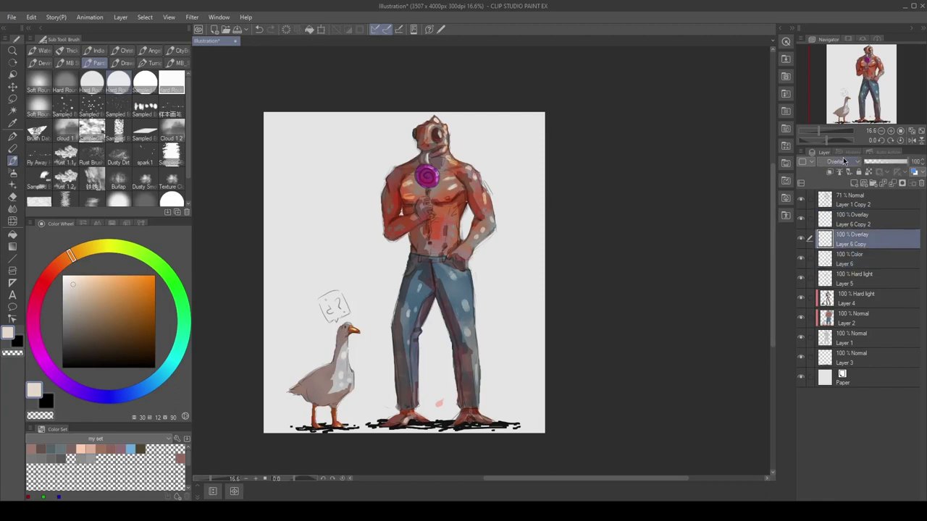
key("shift+alt+c")
Step: Shift the highlight colours of Layer 6 Copy with a Hue/Saturation/Luminosity correction layer and clear that separate layer from the stack
key("ctrl+u")
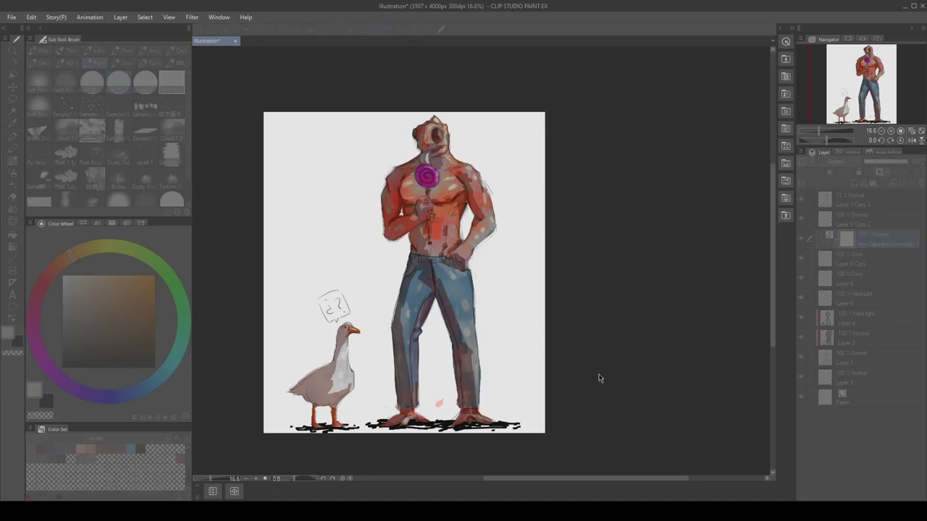
left_click_drag(599, 378, 712, 309)
left_click(815, 186)
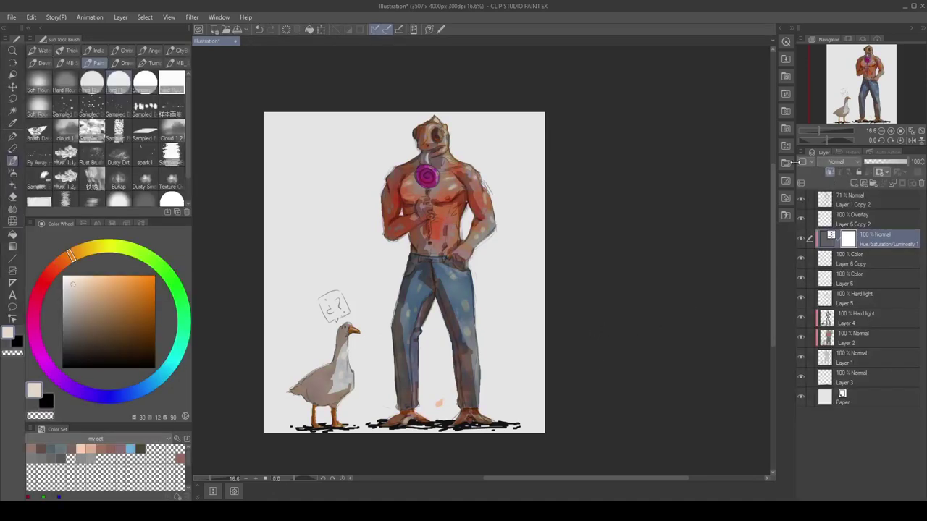
scroll(447, 196, "up", 2)
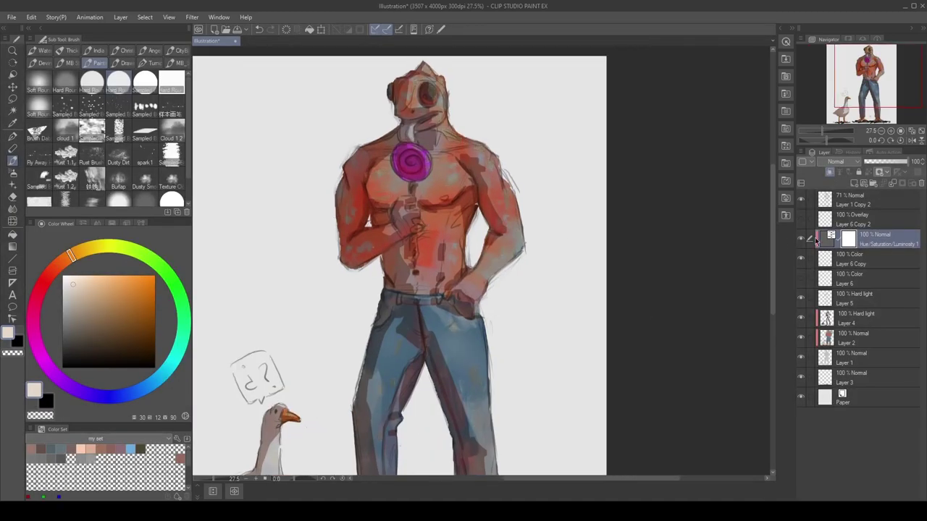
double_click(882, 245)
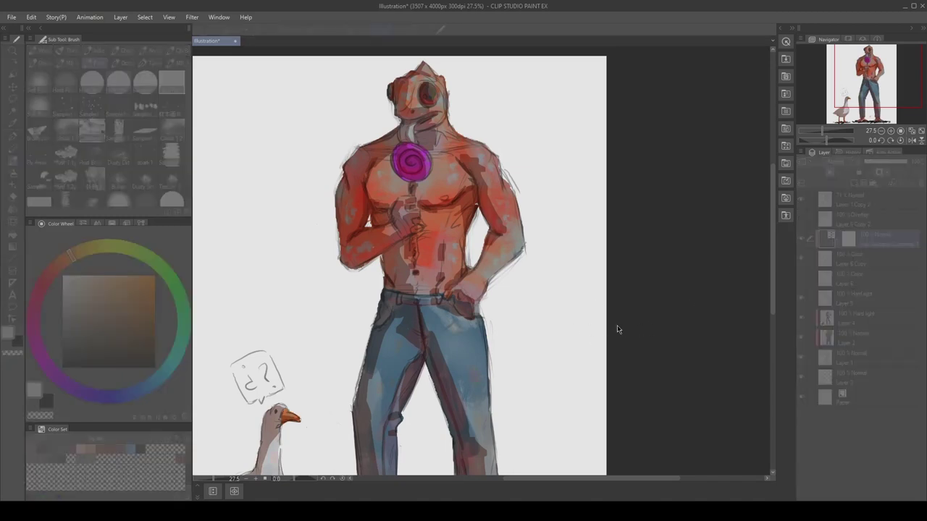
key("Escape")
key("Delete")
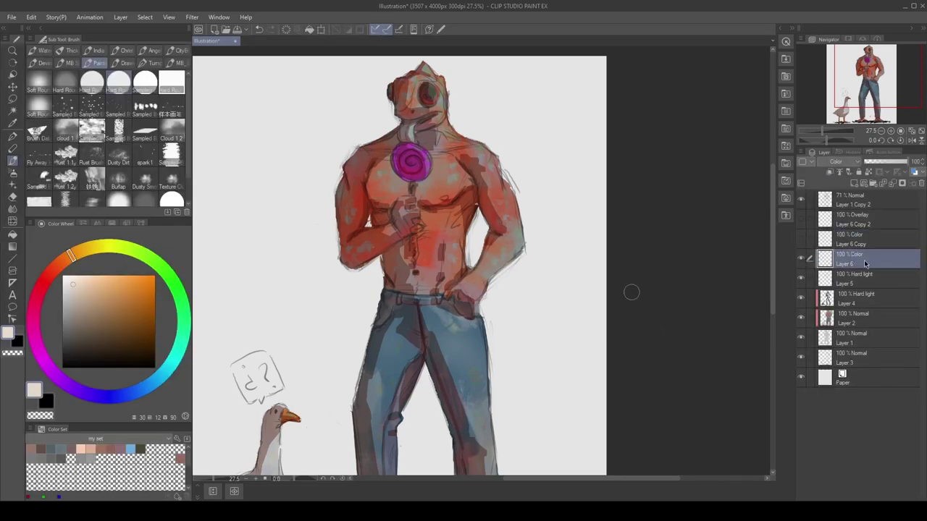
Step: Tint Layer 6's highlights yellow-green with a clipped Hue/Saturation/Luminosity correction layer
left_click(831, 181)
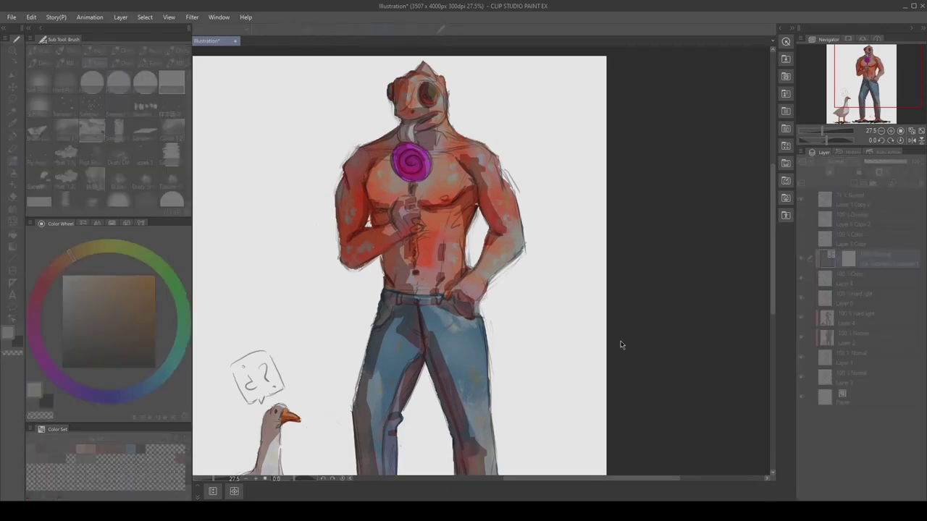
key("Return")
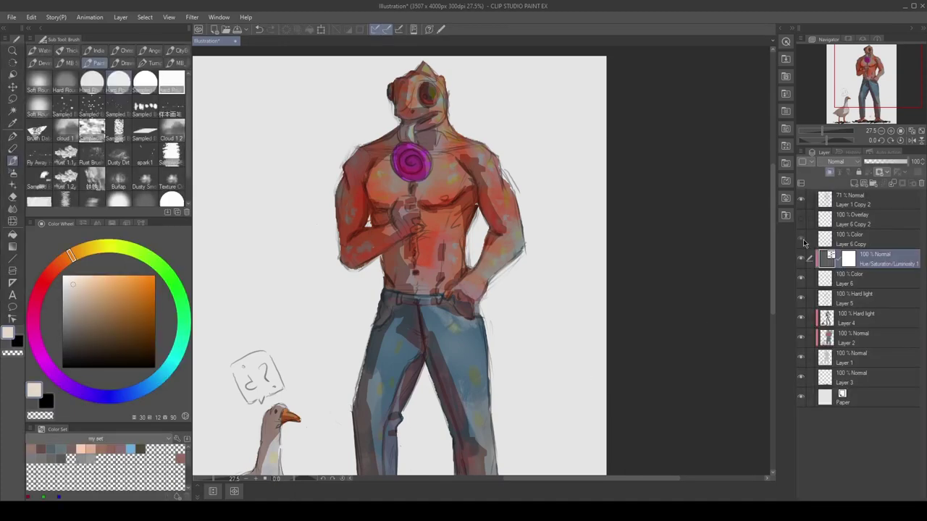
Step: Nudge the highlights on Layer 6 Copy slightly with a transform
scroll(554, 190, "up", 2)
key("alt+bracketright")
key("ctrl+t")
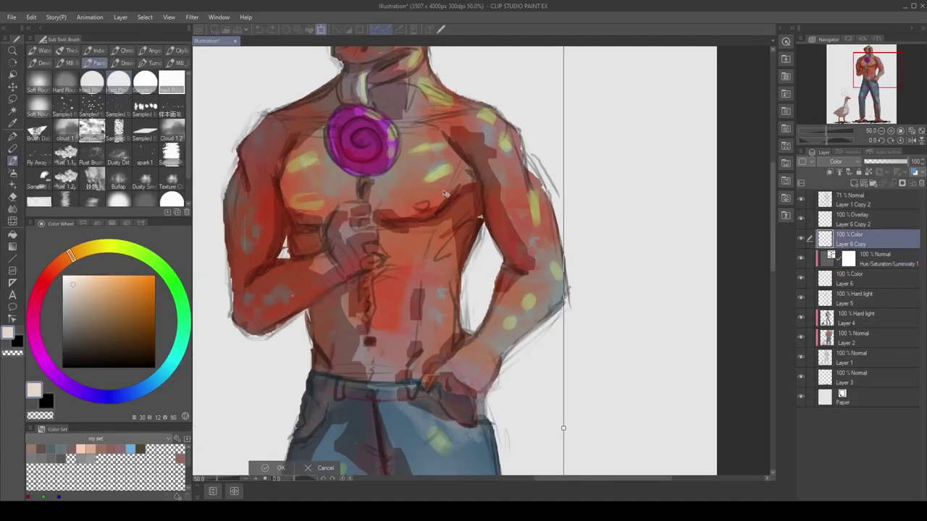
scroll(449, 190, "down", 3)
scroll(449, 190, "up", 4)
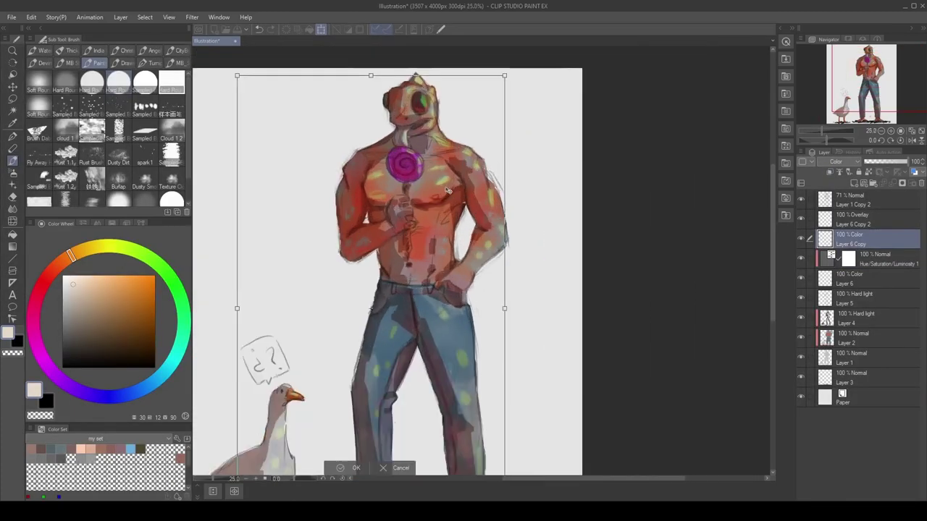
key("Return")
Step: Merge the correction layer into Layer 6 and nudge that layer's highlights slightly with a transform
left_click(886, 265)
key("ctrl+e")
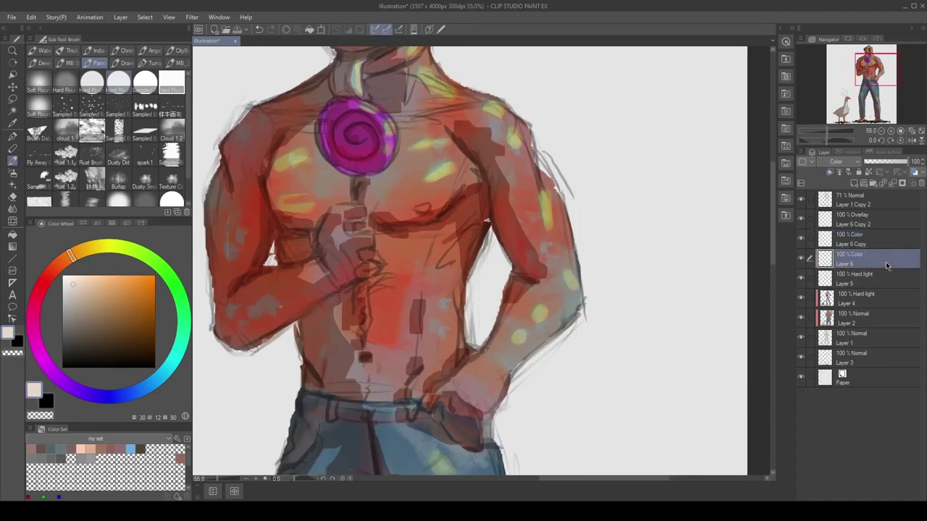
key("ctrl+t")
scroll(453, 181, "down", 1)
scroll(451, 181, "down", 3)
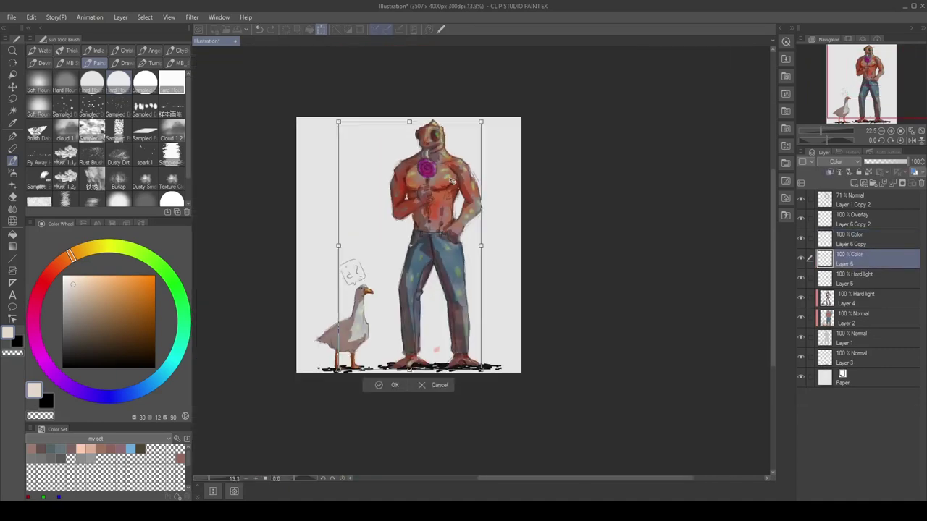
key("Return")
Step: Merge Layer 6 Copy down into Layer 6
left_click(891, 225)
left_click(869, 241)
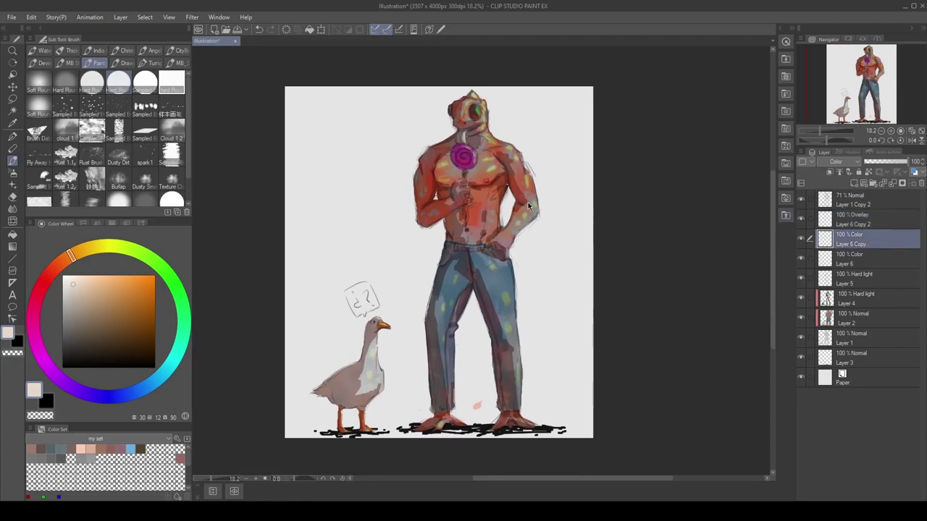
key("ctrl+e")
Step: Lower the opacity of Layer 6 to 71 percent and of Layer 6 Copy 2 to 85 percent
scroll(486, 151, "up", 2)
scroll(418, 125, "up", 1)
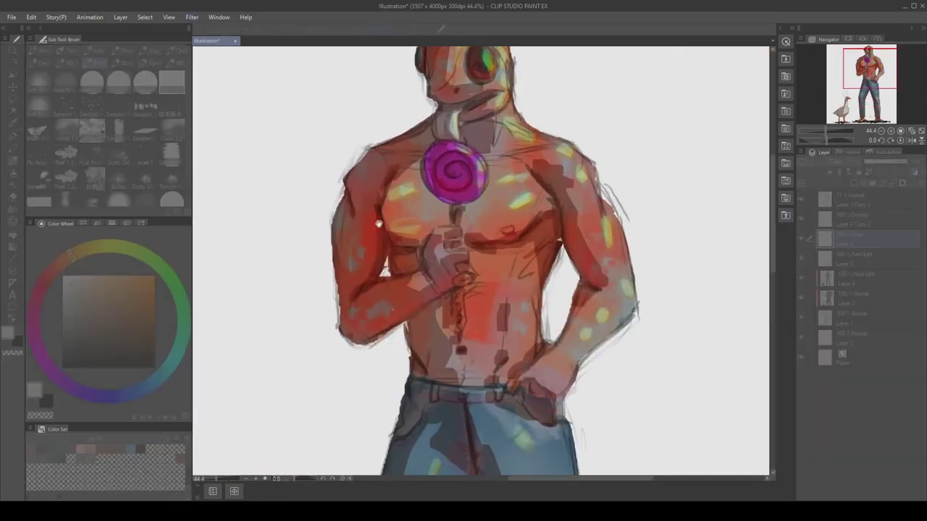
scroll(654, 235, "down", 3)
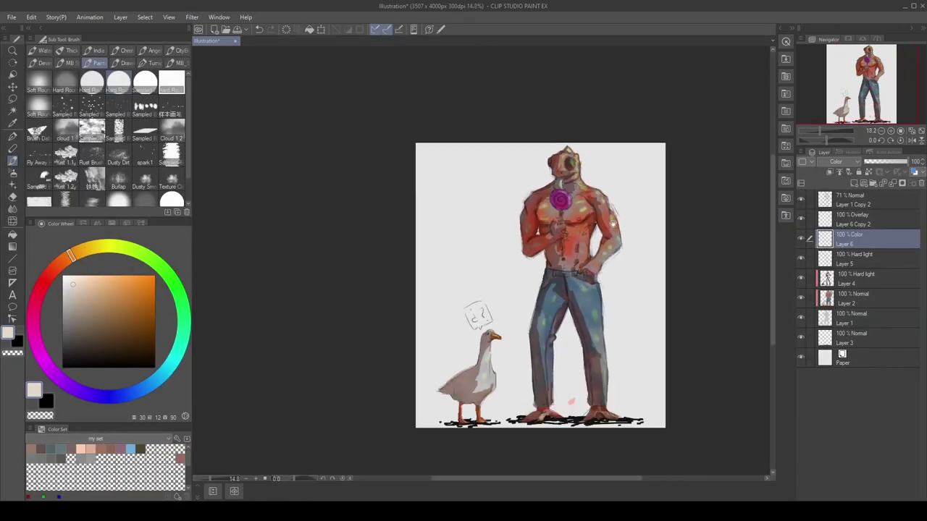
scroll(564, 239, "up", 1)
left_click_drag(905, 162, 889, 161)
scroll(576, 210, "up", 1)
scroll(575, 210, "up", 1)
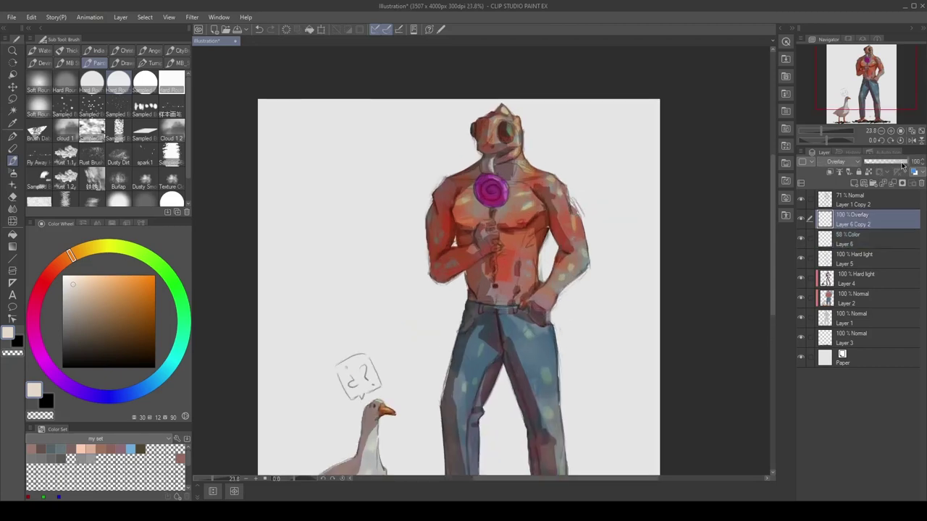
scroll(580, 254, "down", 2)
scroll(529, 152, "up", 2)
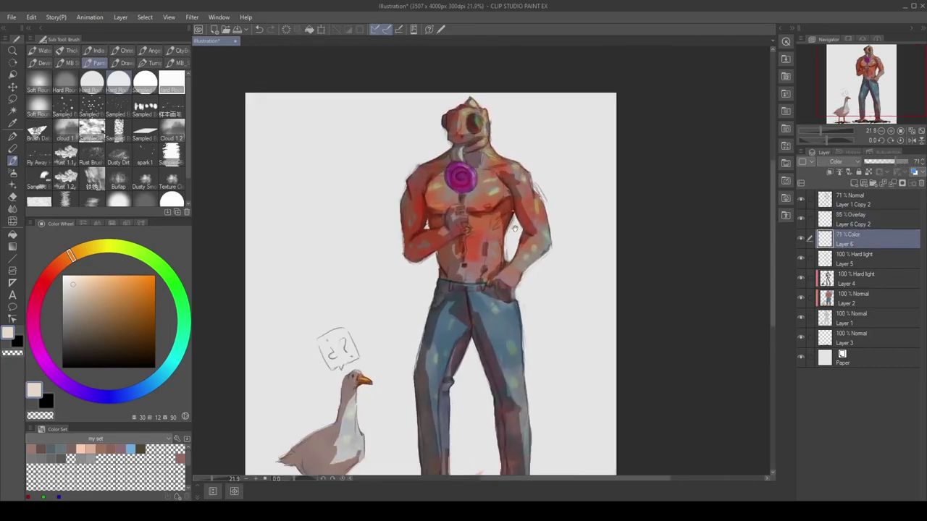
Step: Lasso the stray red dab between the feet on Layer 5 and erase it
scroll(427, 166, "down", 2)
scroll(434, 289, "up", 2)
scroll(478, 417, "down", 1)
key("alt+bracketleft")
key("m")
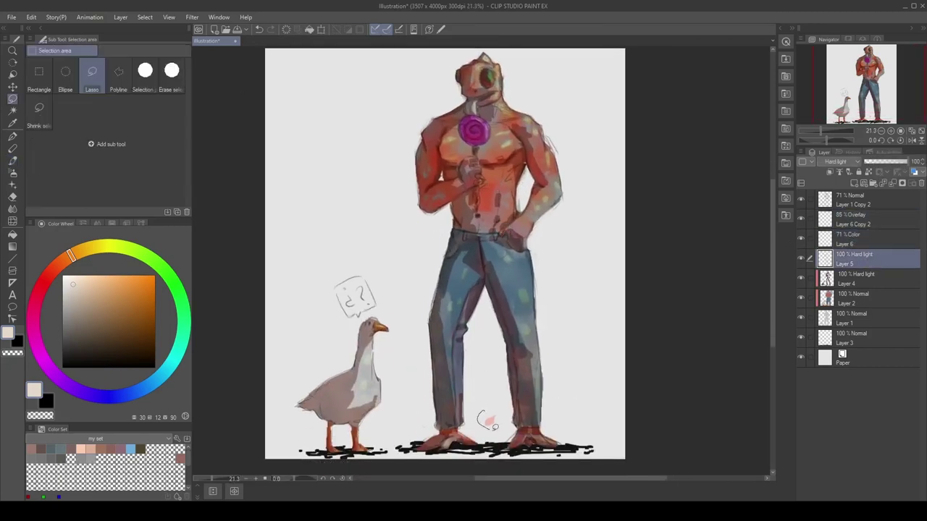
Step: Clip Layer 5, Layer 6 and Layer 6 Copy 2 to the layers below
left_click(831, 174)
key("alt+bracketright")
left_click(830, 174)
key("alt+bracketright")
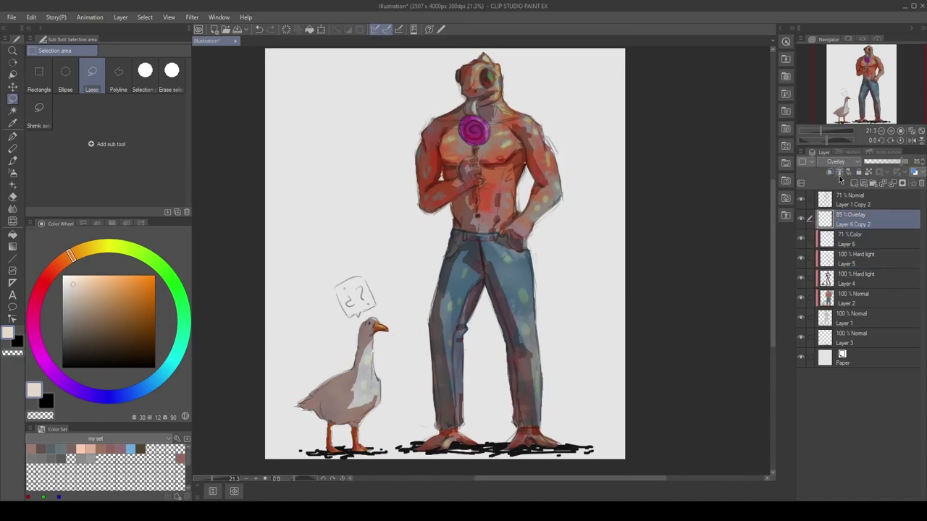
left_click(831, 173)
Step: Add an Overlay layer above Layer 6 Copy 2 and airbrush a soft pale glow over the chameleon man's arms and upper body
key("ctrl+shift+n")
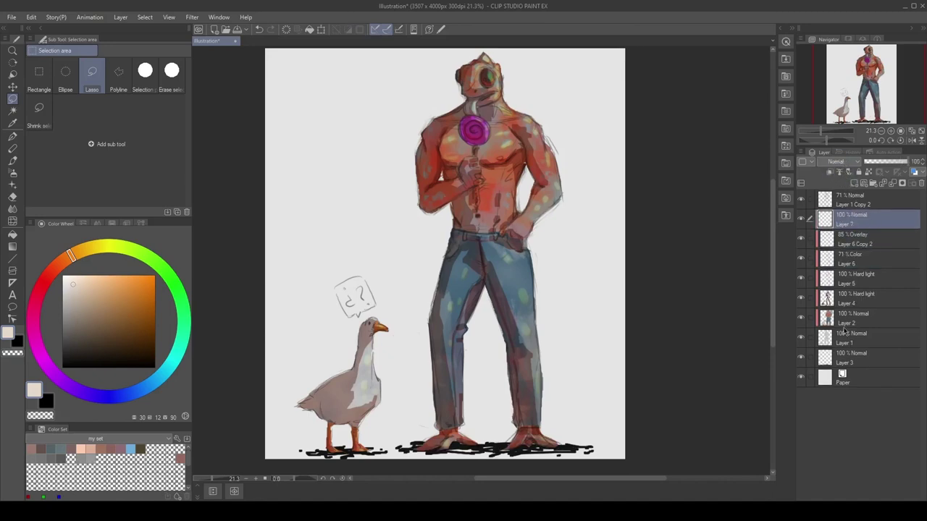
key("b")
left_click(72, 86)
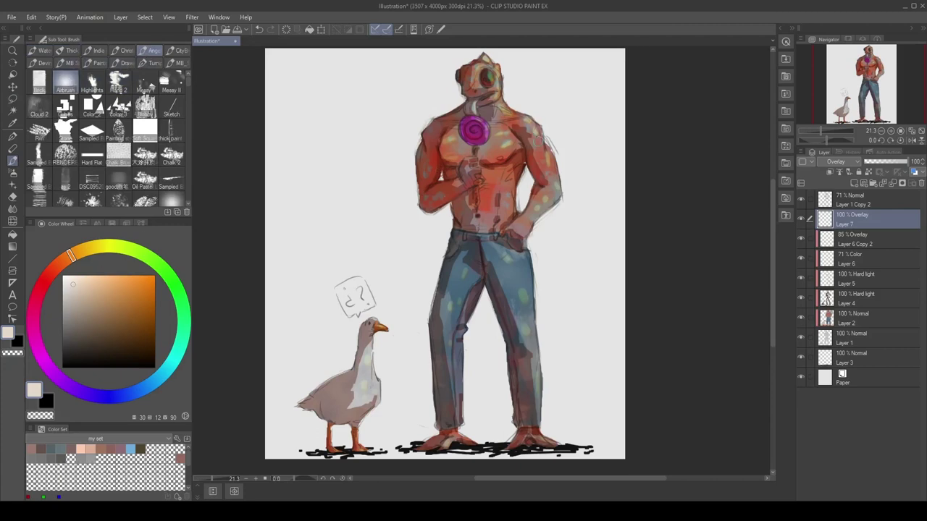
mouse_move(549, 174)
left_mouse_down()
mouse_move(546, 204)
mouse_move(542, 145)
mouse_move(507, 138)
mouse_move(487, 227)
mouse_move(451, 146)
left_mouse_up()
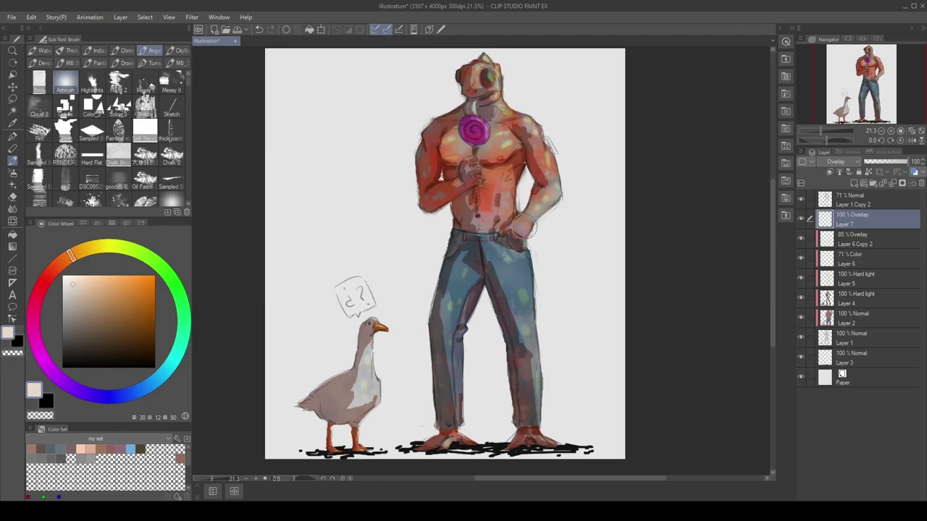
Step: Clip Layer 7 to the layers below and toggle its visibility to compare the painting with and without the glow
scroll(525, 204, "down", 2)
scroll(525, 205, "down", 1)
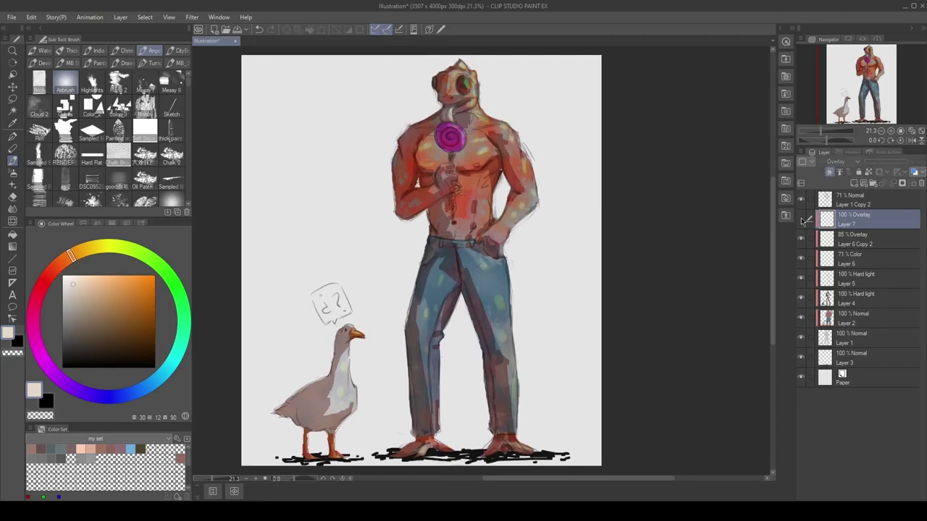
left_click(802, 221)
left_click(801, 220)
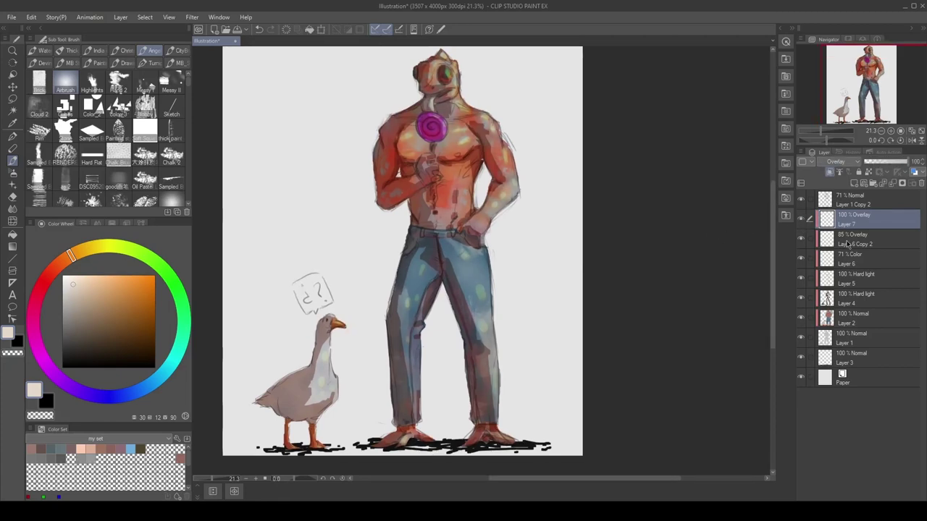
Step: Set Layer 6 to Overlay at 40 percent opacity and compare the overall light with Layer 7 hidden and shown
left_click(847, 260)
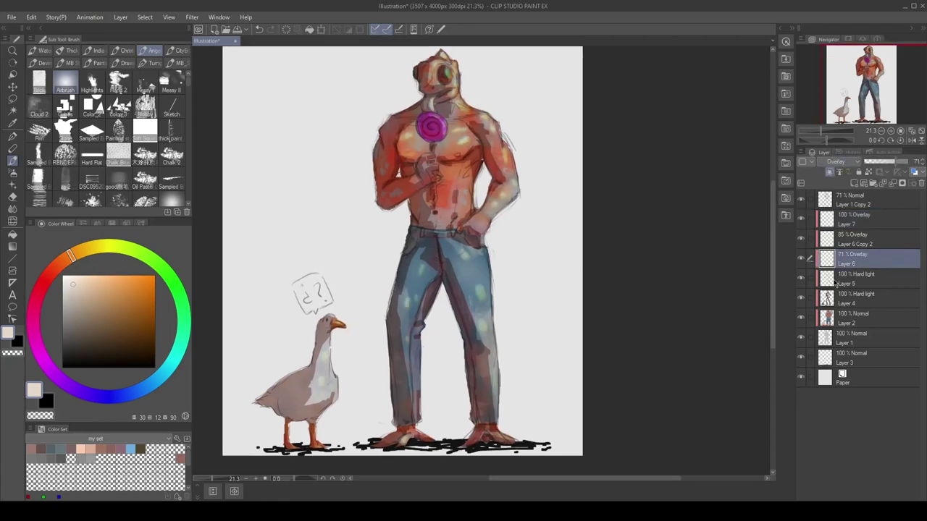
left_click_drag(895, 162, 879, 162)
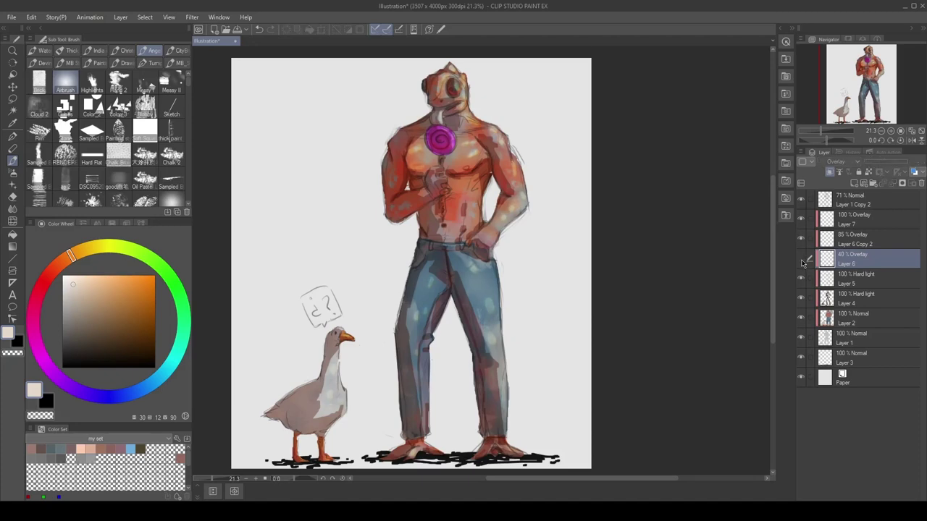
left_click(801, 217)
left_click(800, 217)
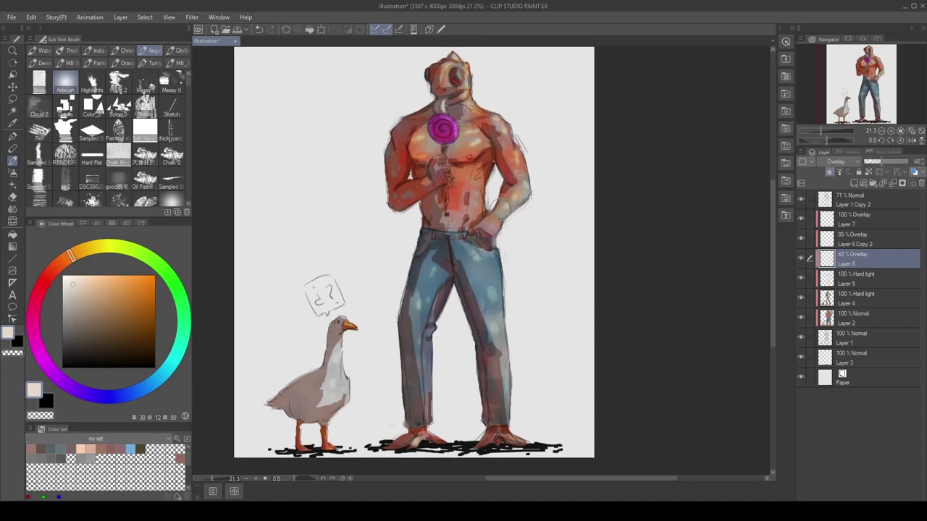
scroll(491, 269, "down", 2)
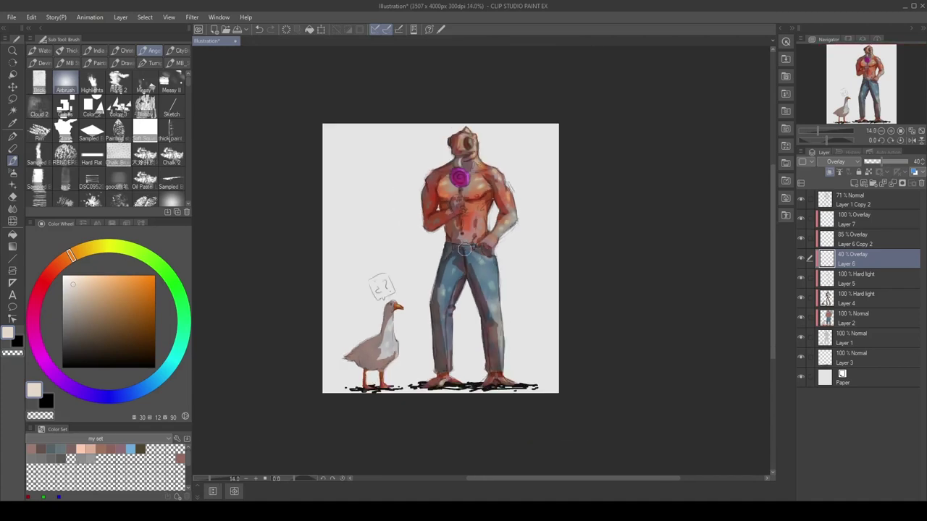
Step: Reselect Layer 7, save the illustration, and toggle the layer's visibility to check its glow on the figures
scroll(464, 249, "up", 2)
left_click_drag(555, 227, 605, 155)
left_click(395, 289, "ctrl+shift")
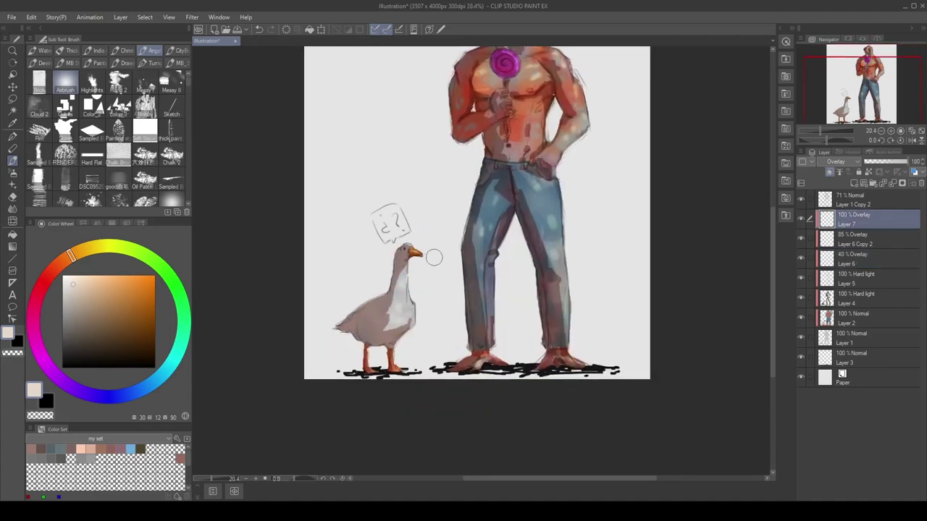
left_click_drag(475, 189, 411, 264)
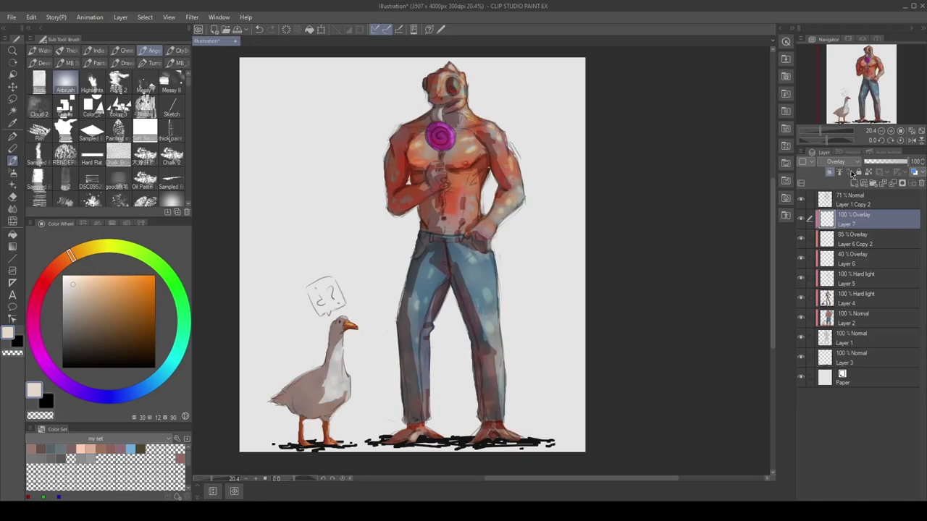
key("ctrl+s")
left_click(800, 223)
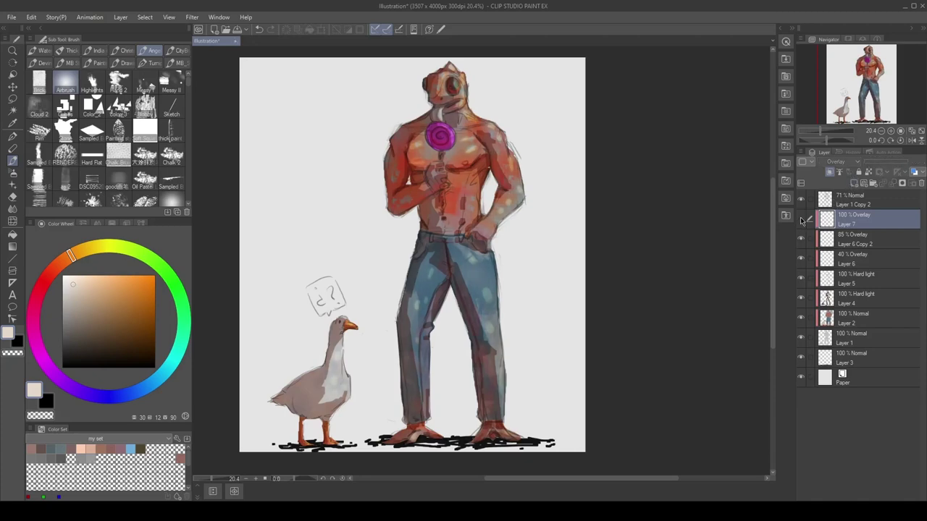
left_click(800, 223)
left_click(800, 223)
left_click(800, 223)
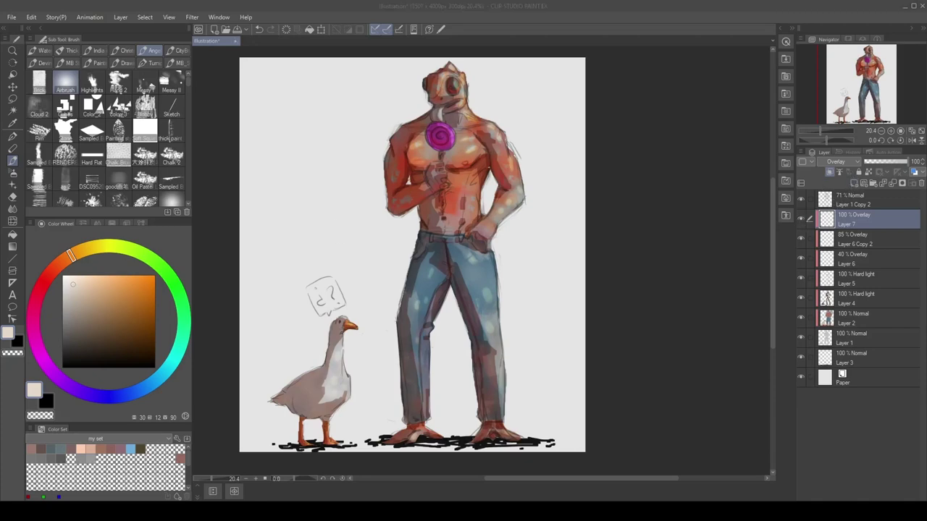
Step: Add a new layer named render1 above Layer 1 Copy 2 and choose the Basic round brush from the MB set
left_click(844, 204)
key("ctrl+shift+n")
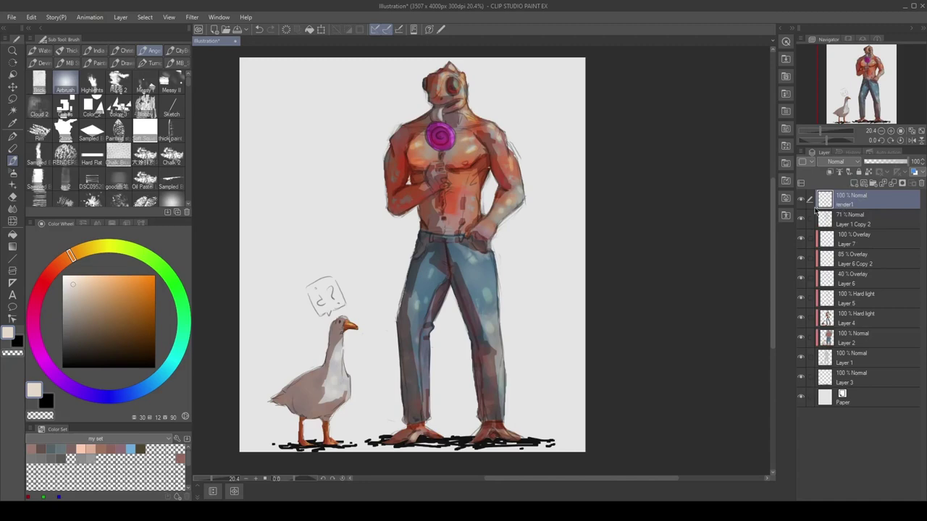
scroll(434, 218, "up", 3)
left_click(179, 62)
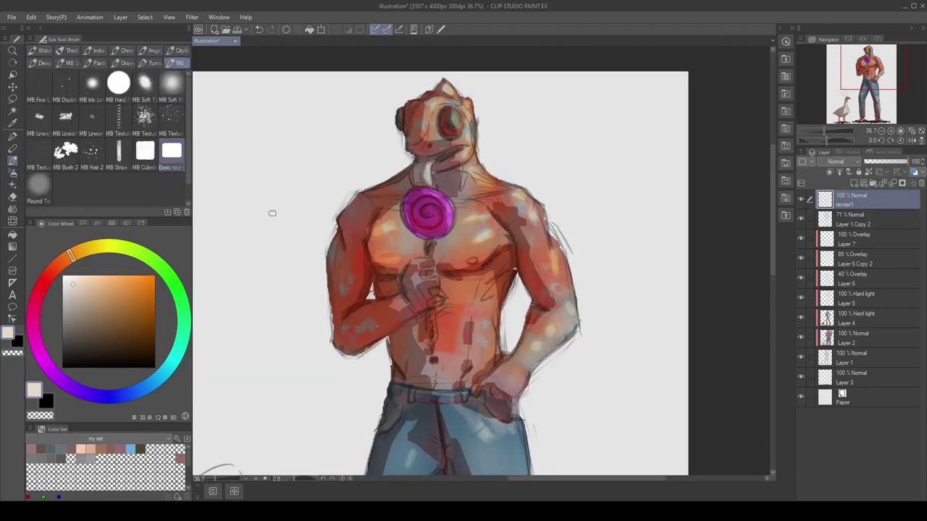
Step: Paint over the sketch lines around the chameleon's tongue and lower mouth with sampled greys and muted browns
left_click(434, 171, "alt")
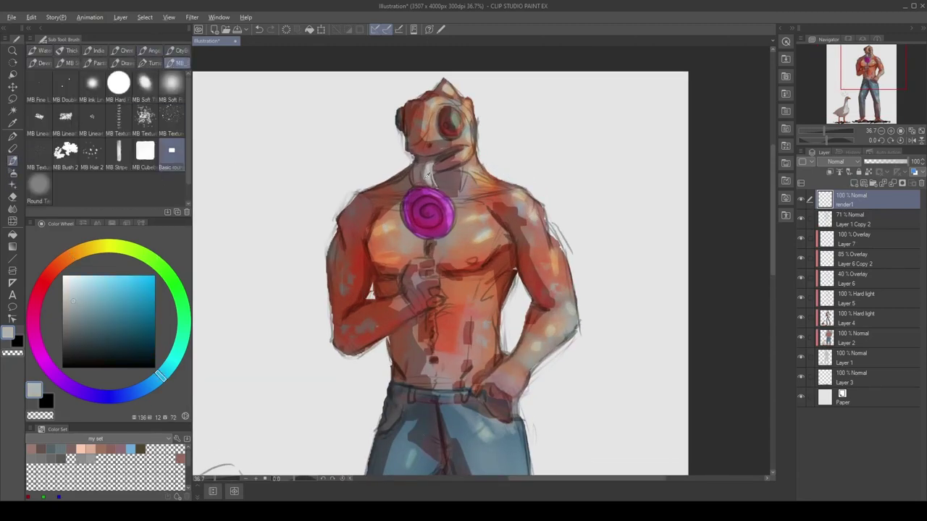
left_click(427, 174, "alt")
left_click(432, 177, "alt")
left_click(429, 168, "alt")
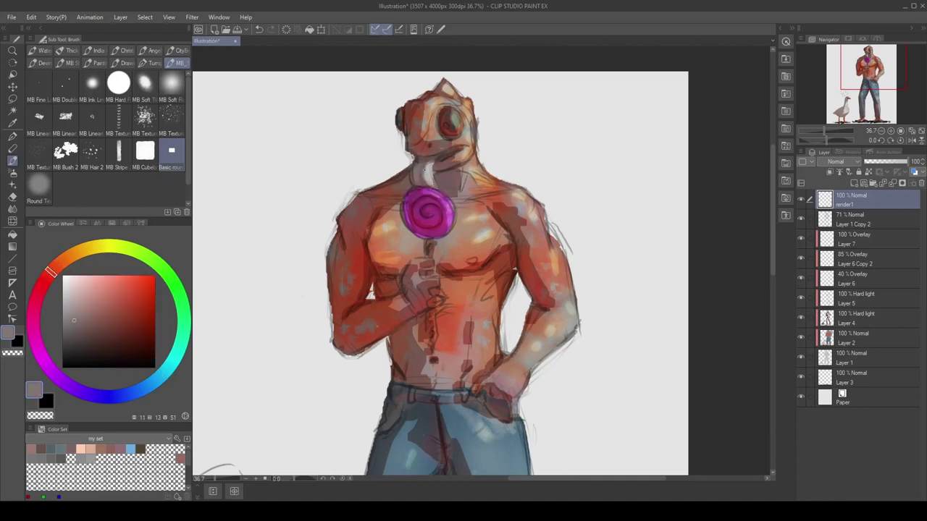
left_click(429, 168, "alt")
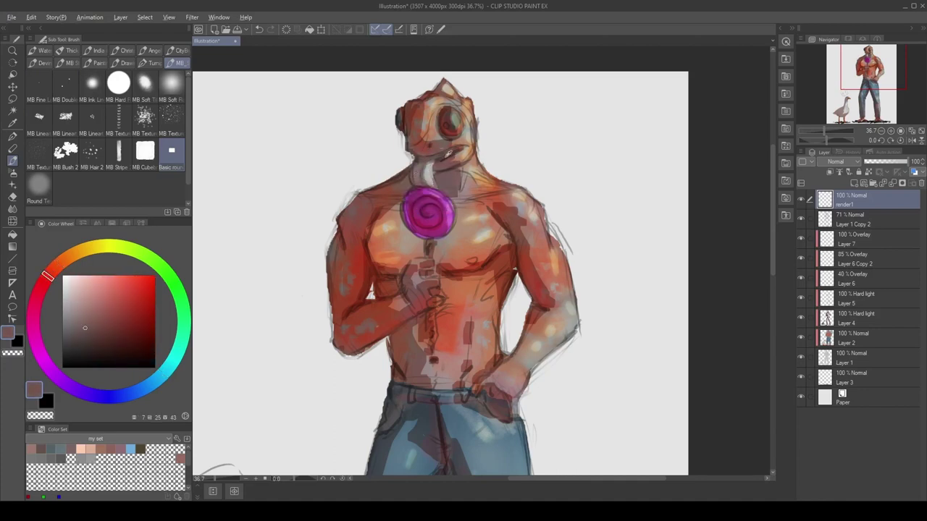
Step: Render the chameleon's mouth line, snout and tongue edge with sampled reddish browns
left_click(454, 161, "alt")
left_click(450, 142, "alt")
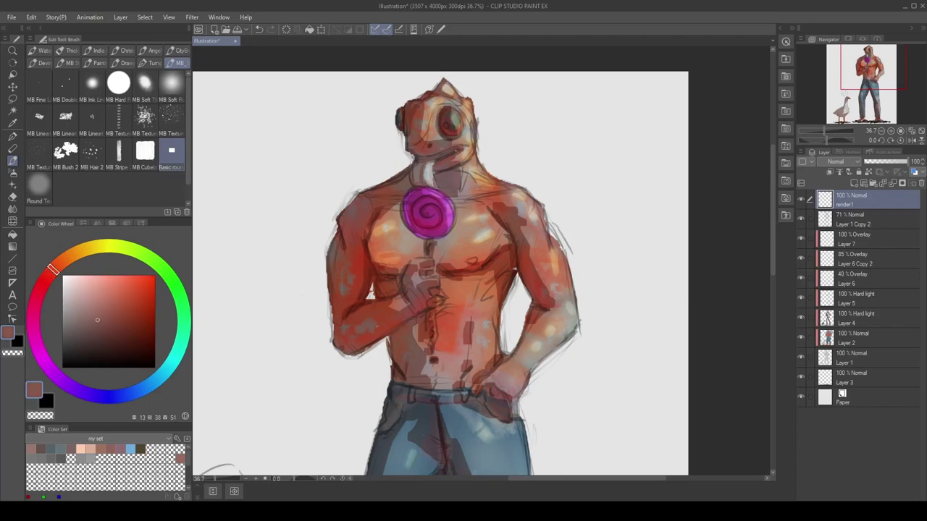
left_click(450, 143, "alt")
left_click(427, 124, "alt")
left_click(427, 124, "alt")
left_click(419, 170, "alt")
left_click(420, 178, "alt")
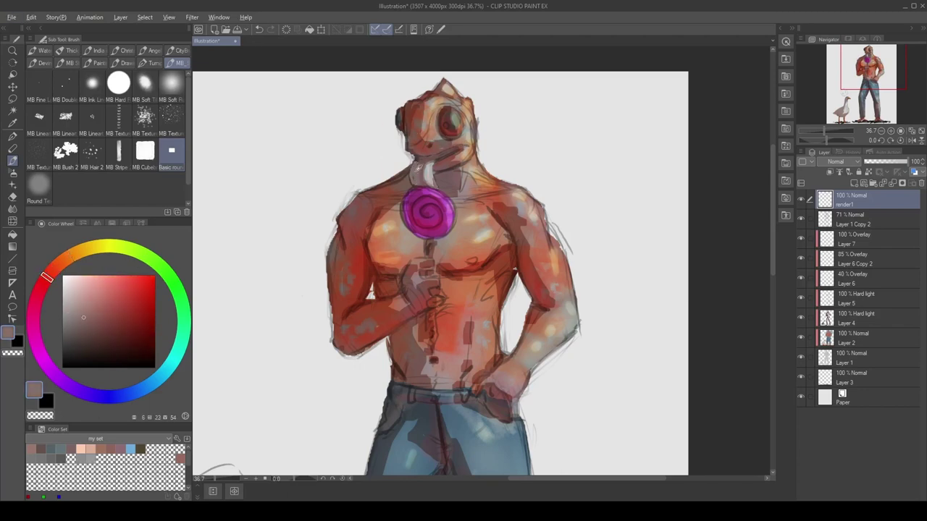
Step: Clean up the front contour of the snout and the small far eye using sampled brown and dark grey tones
left_click(423, 159, "alt")
left_click(416, 124, "alt")
left_click(415, 143, "alt")
left_click(412, 145, "alt")
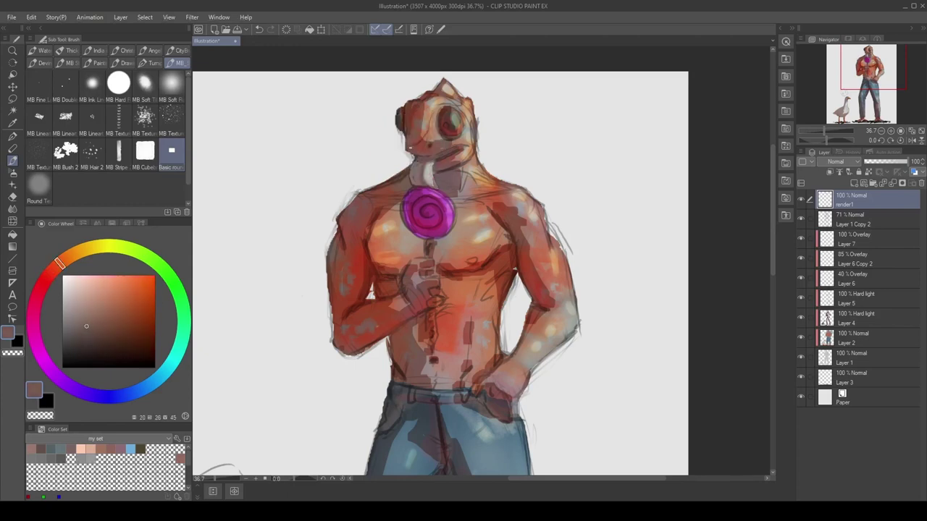
left_click(414, 121, "alt")
left_click(406, 113, "alt")
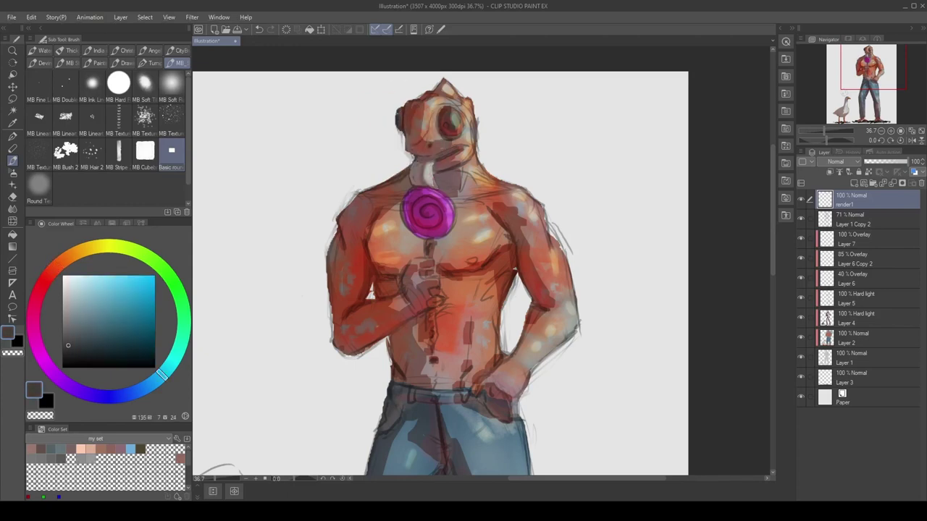
left_click(404, 111, "alt")
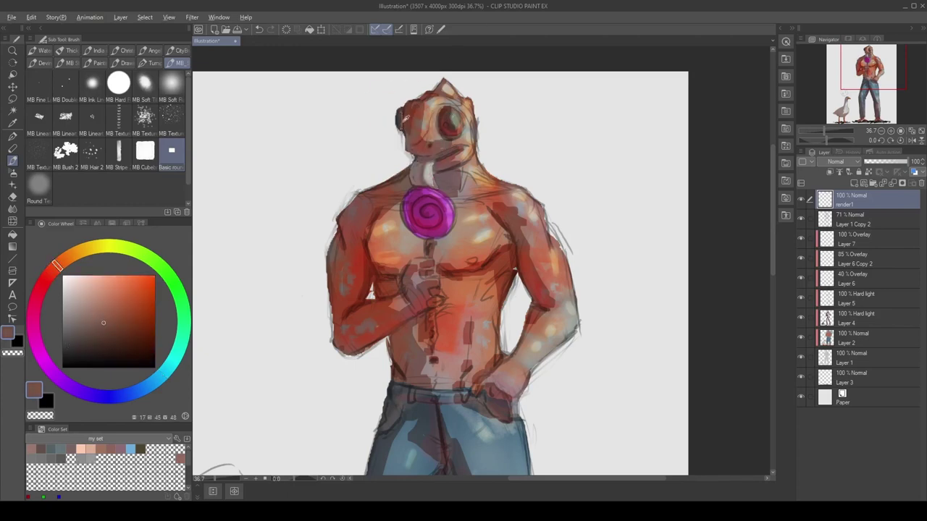
Step: Paint the chameleon's large near eye with sampled dark reds, defining the pupil and the surrounding socket
left_click(445, 125, "alt")
left_click_drag(444, 124, 405, 153)
left_click(410, 145, "alt")
left_click(413, 144, "alt")
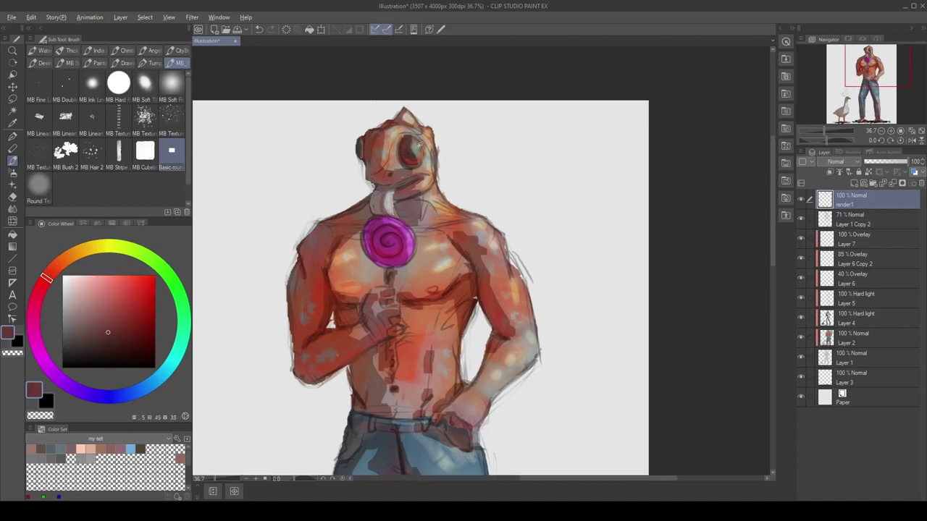
left_click(409, 147, "alt")
left_click(402, 149, "alt")
left_click(415, 155, "alt")
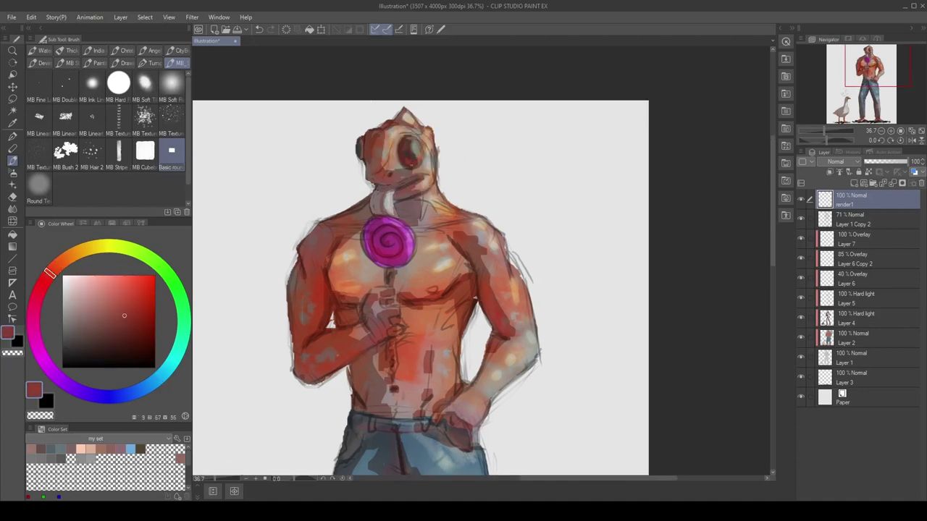
Step: Refine the near eye's rim with sampled olive and brown tones
left_click(423, 155, "alt")
left_click(423, 153, "alt")
left_click(423, 154, "alt")
left_click(419, 146, "alt")
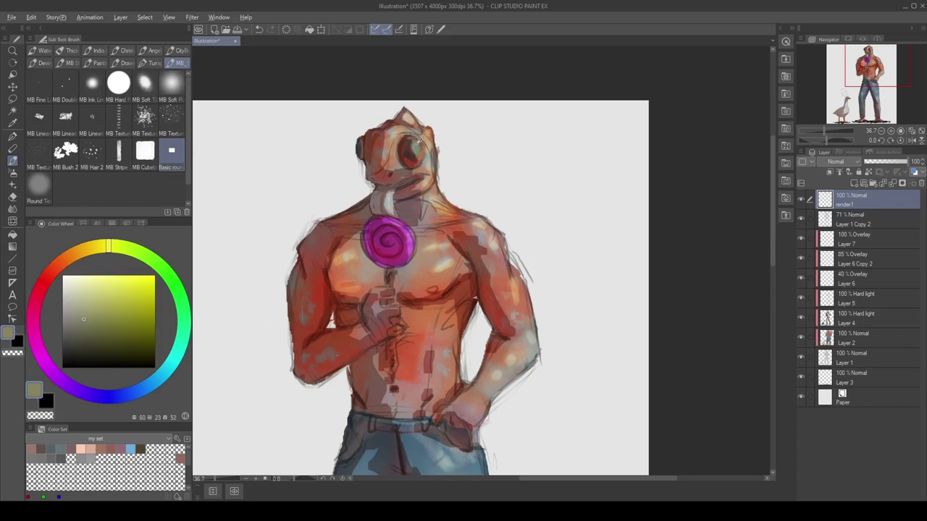
left_click(419, 141, "alt")
left_click(427, 149, "alt")
scroll(427, 150, "down", 2)
scroll(405, 159, "up", 3)
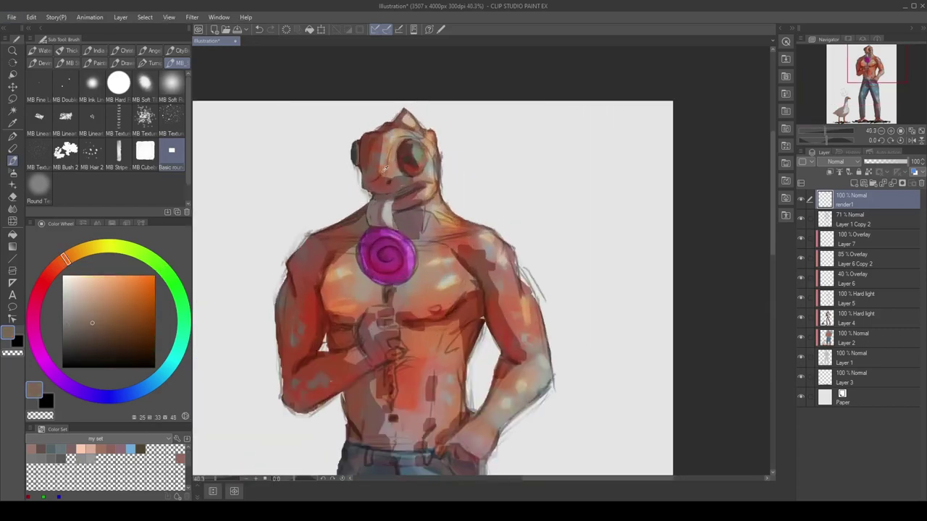
Step: Paint the speckled ridge between the eyes and refine the crest and brow with sampled greys, tans and reddish browns
left_click(384, 166, "alt")
left_click(386, 165, "alt")
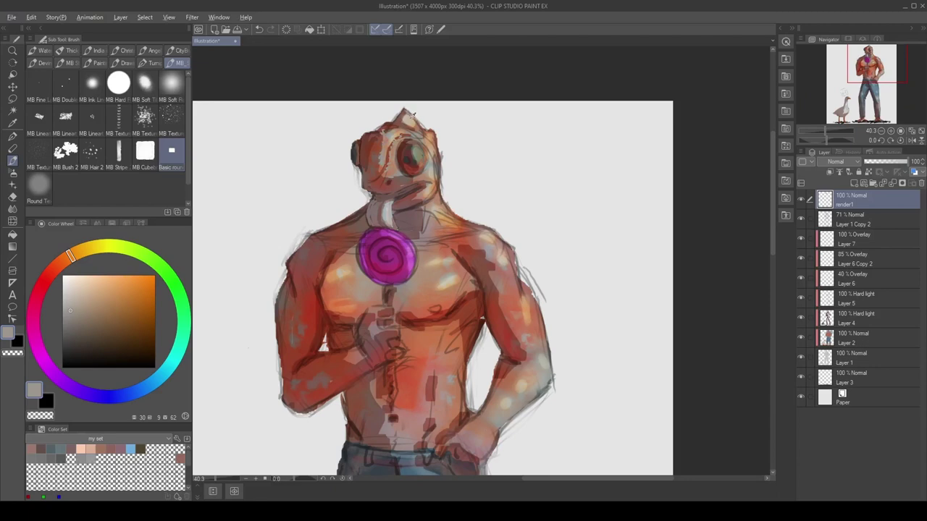
left_click(417, 124, "alt")
left_click(439, 135, "alt")
left_click(436, 149, "alt")
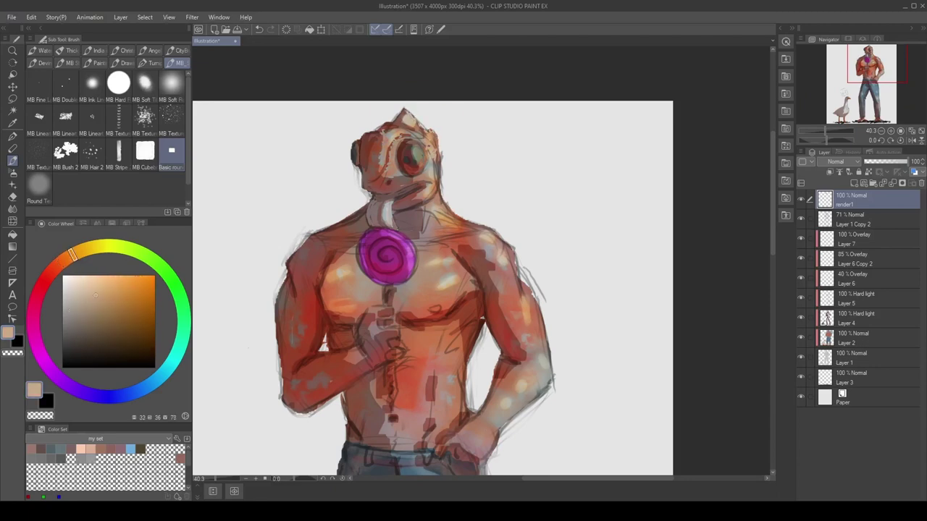
left_click(423, 139, "alt")
left_click(414, 135, "alt")
left_click(402, 125, "alt")
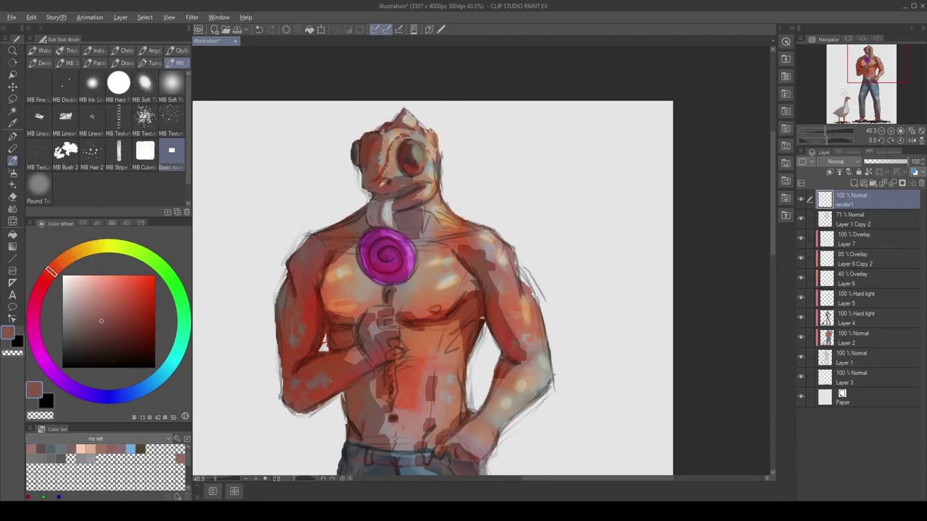
Step: Touch up the snout around the nostril and add warm sampled strokes to the back of the head
left_click(382, 184, "alt")
left_click(384, 172, "alt")
left_click(384, 174, "alt")
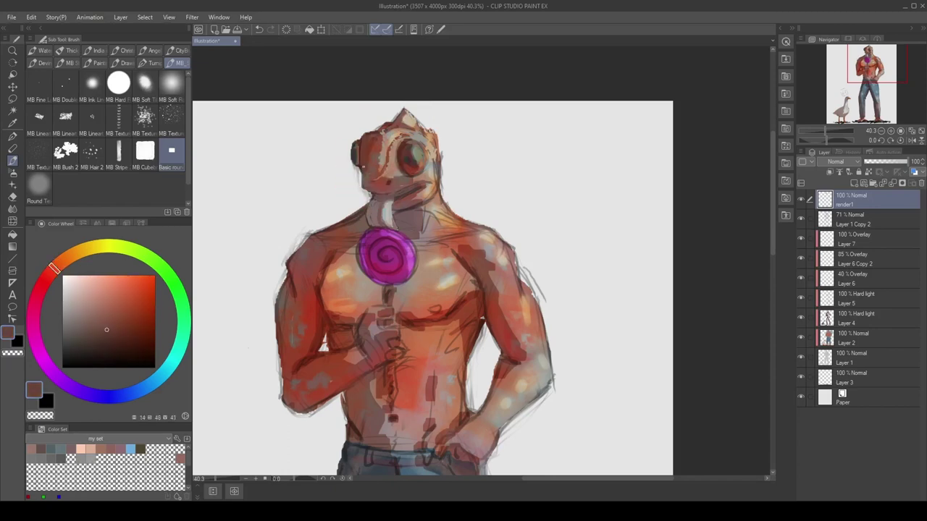
left_click(431, 165, "alt")
left_click(438, 161, "alt")
left_click(439, 160, "alt")
left_click(440, 161, "alt")
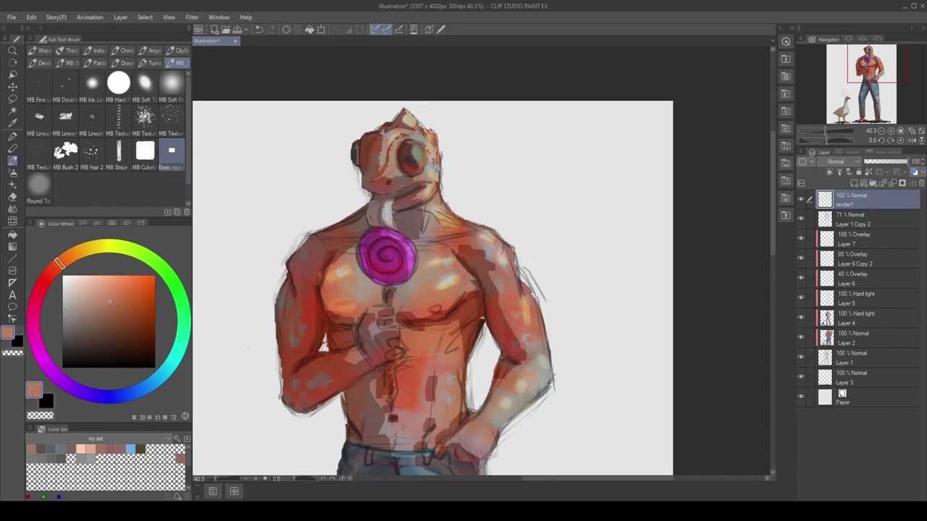
Step: Shade the jaw and the neck beneath the mouth with sampled reddish browns
left_click(419, 205, "alt")
left_click(429, 199, "alt")
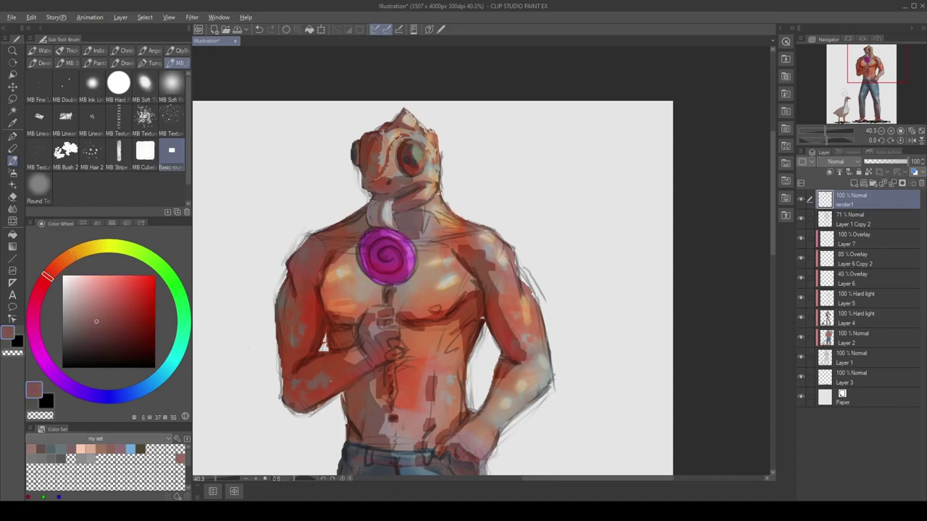
left_click(430, 198, "alt")
key("ctrl+0")
key("ctrl+plus")
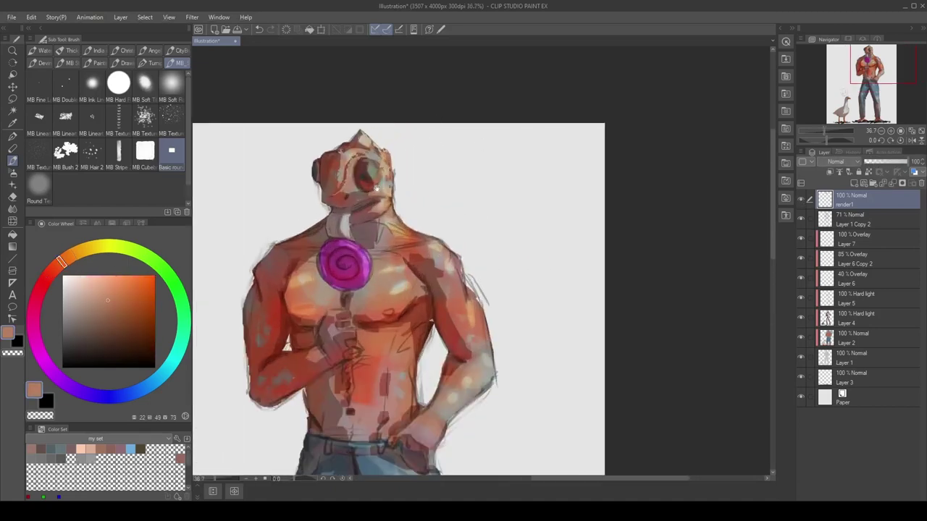
left_click(370, 210, "alt")
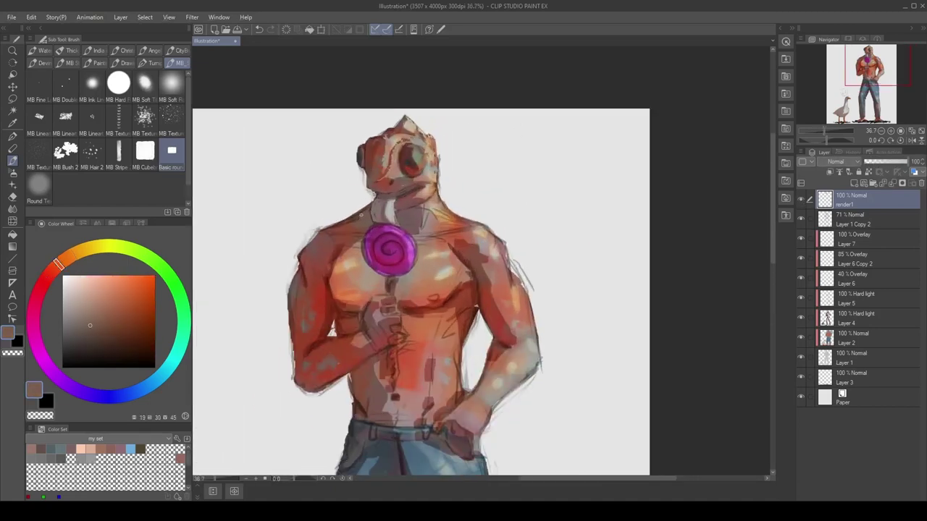
Step: Paint over the sketch lines along the neck slope and shoulder top on the lollipop-holding side with sampled skin reds
left_click(354, 221, "alt")
left_click(368, 212, "alt")
left_click(345, 241, "alt")
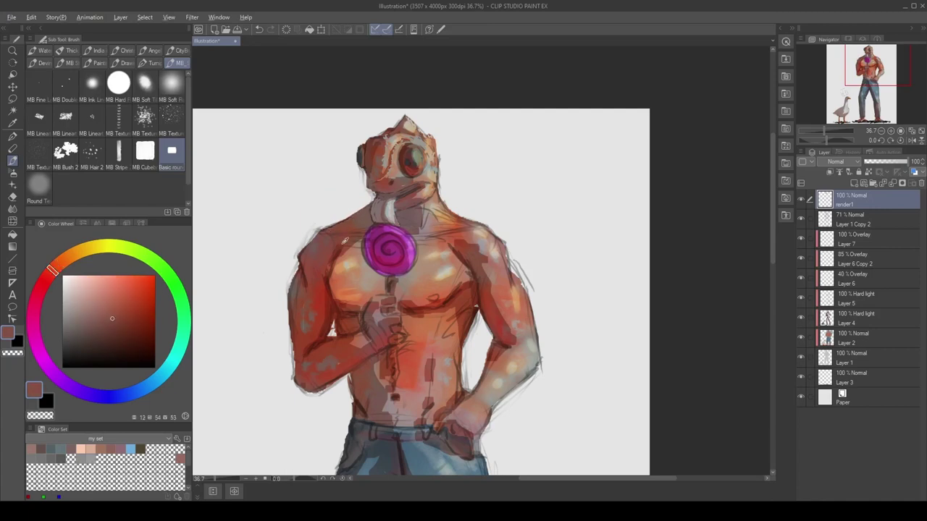
left_click(331, 238, "alt")
left_click(321, 232, "alt")
Step: Paint over the outer contour and forearm of the lollipop-holding arm with sampled skin reds and browns
left_click(300, 257, "alt")
left_click(299, 283, "alt")
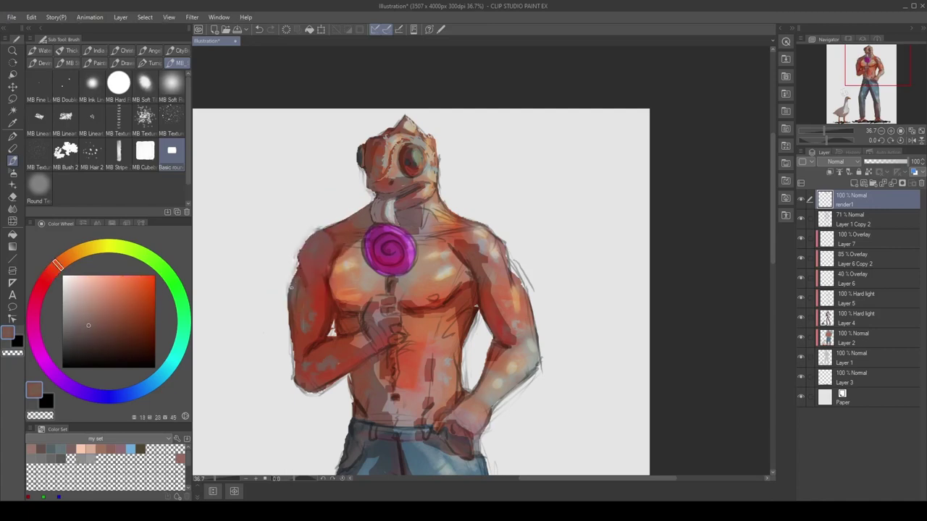
left_click(294, 308, "alt")
left_click(292, 337, "alt")
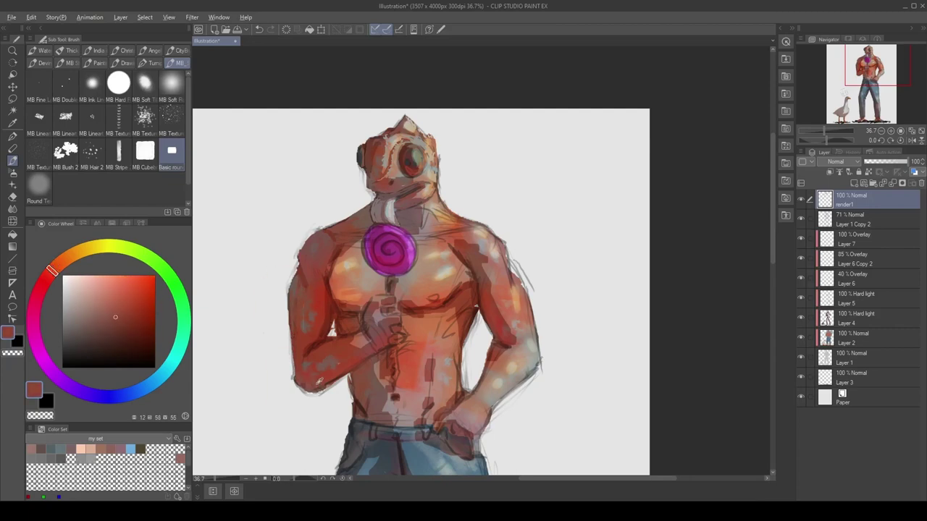
left_click(322, 381, "alt")
left_click(338, 369, "alt")
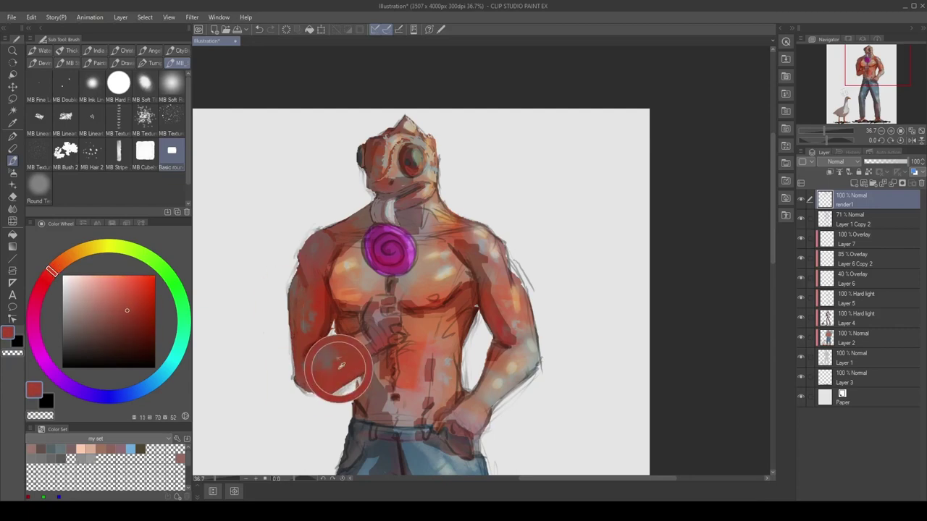
left_click(318, 345, "alt")
left_click(321, 337, "alt")
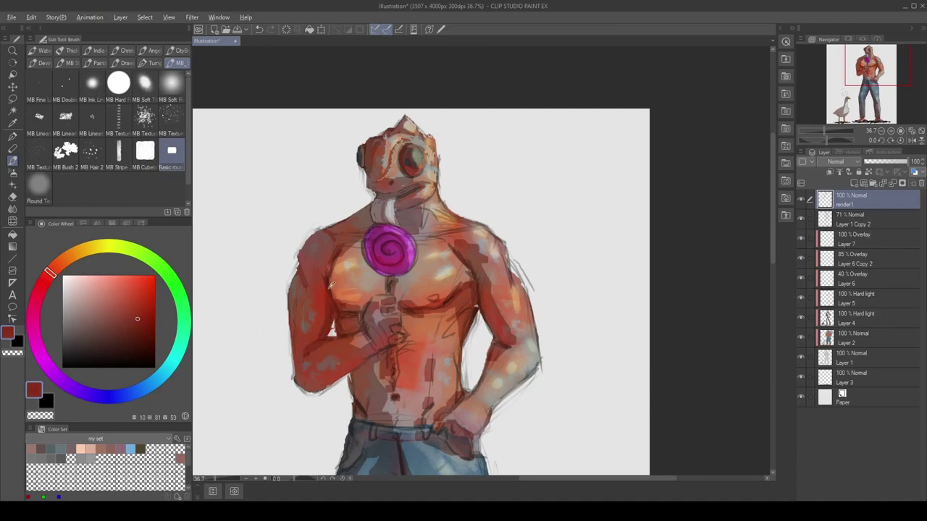
Step: Shade the inner upper arm and armpit on the lollipop-holding side with sampled deep reds
left_click(335, 310, "alt")
left_click(325, 284, "alt")
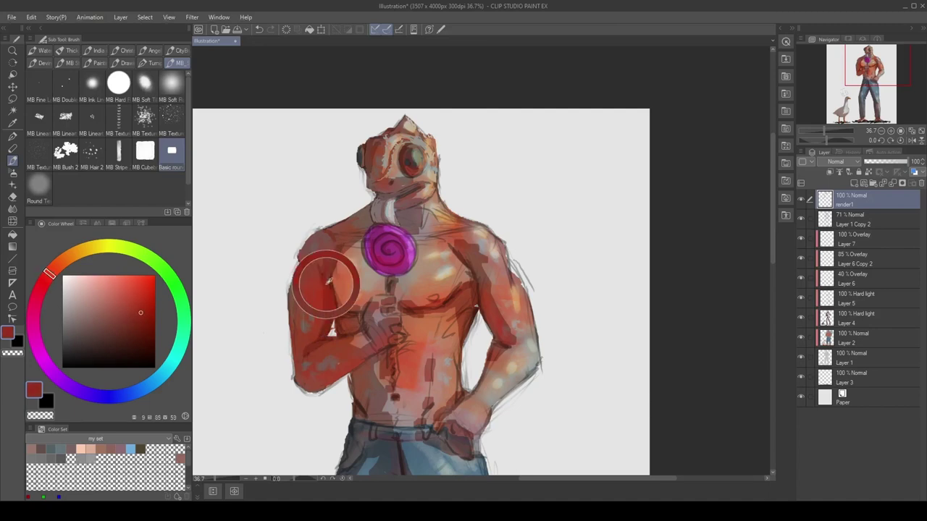
left_click_drag(325, 285, 317, 268)
left_click(336, 312, "alt")
left_click(335, 316, "alt")
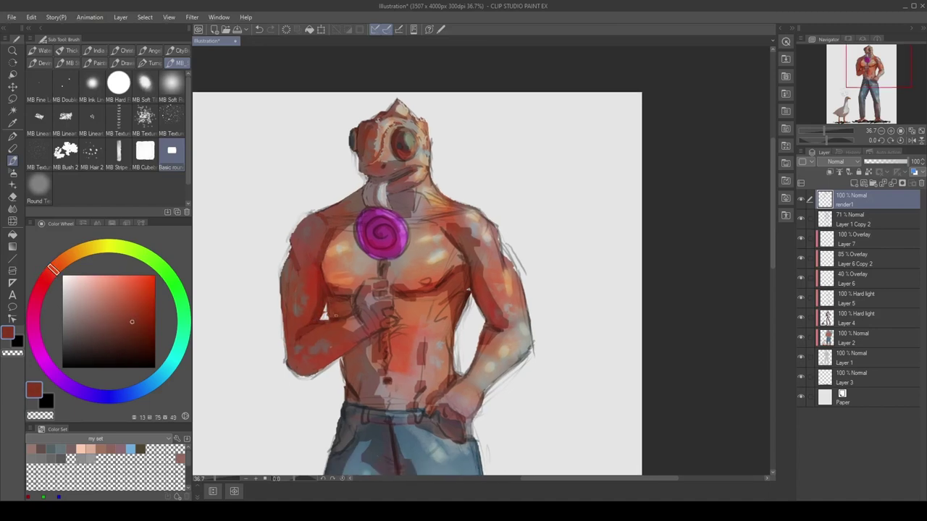
Step: Define the lower edge of the chest muscles with sampled reddish browns
left_click(335, 290, "alt")
left_click(355, 294, "alt")
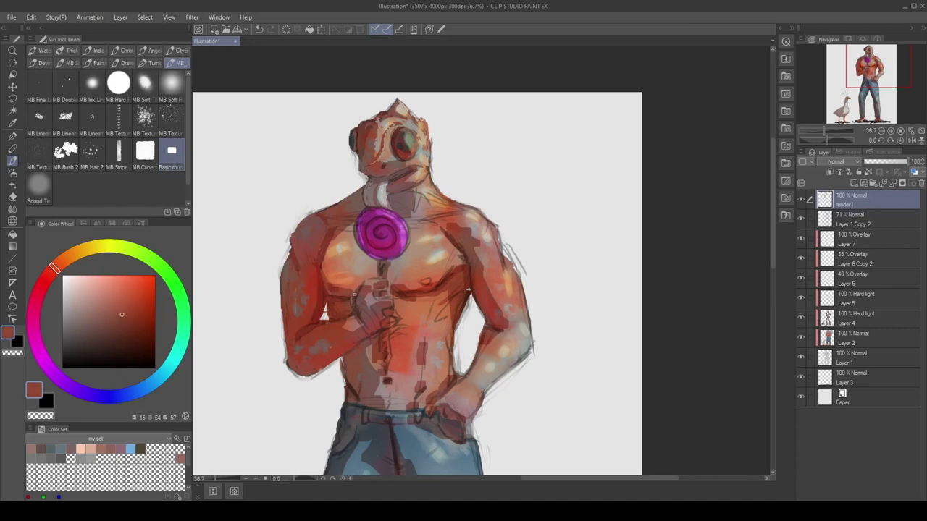
left_click(337, 291, "alt")
left_click(407, 287, "alt")
Step: Render the lollipop stick and the hand gripping it with sampled dark browns and muted reds
left_click(378, 279, "alt")
left_click(387, 296, "alt")
left_click(381, 269, "alt")
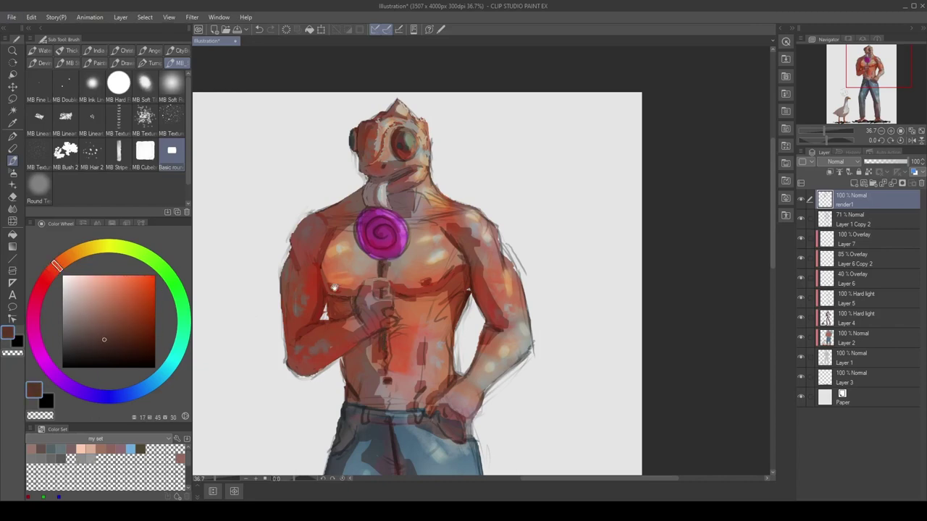
left_click_drag(334, 289, 358, 275)
left_click(414, 312, "alt")
left_click(413, 287, "alt")
left_click(395, 320, "alt")
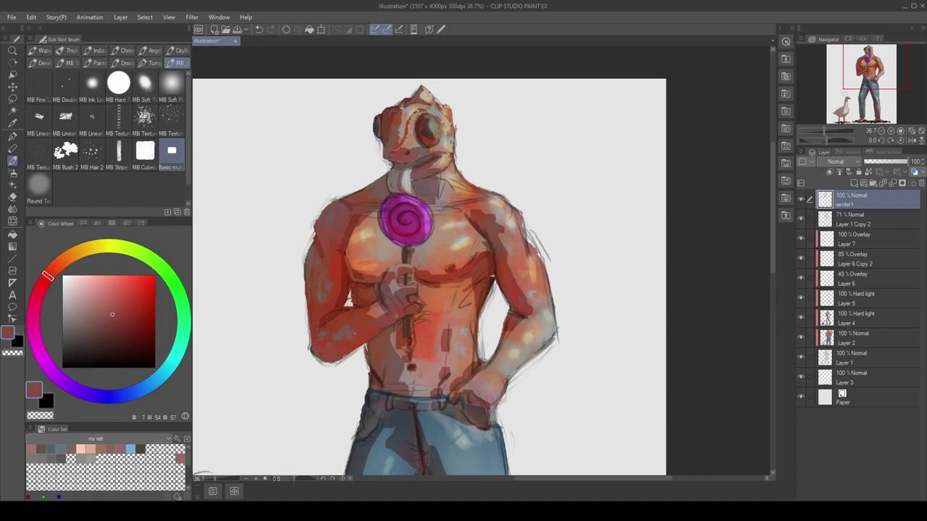
left_click(395, 301, "alt")
left_click(389, 286, "alt")
Step: Add light tan and orange highlight strokes across both chest muscles using sampled colours
left_click(357, 235, "alt")
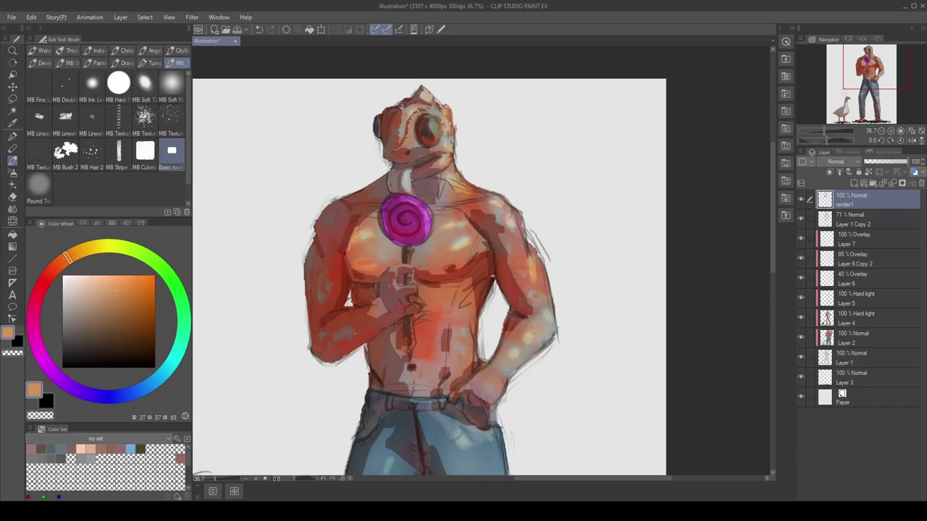
left_click(360, 252, "alt")
left_click(462, 244, "alt")
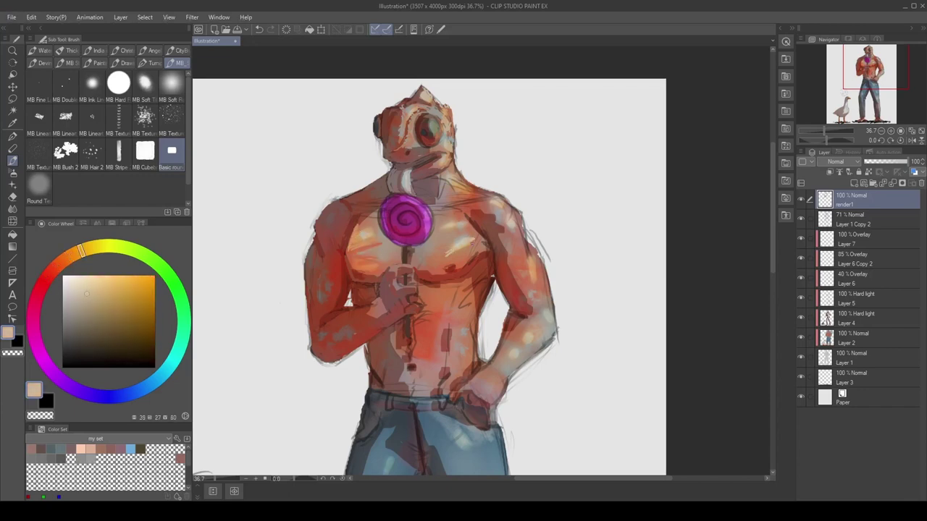
left_click(481, 233, "alt")
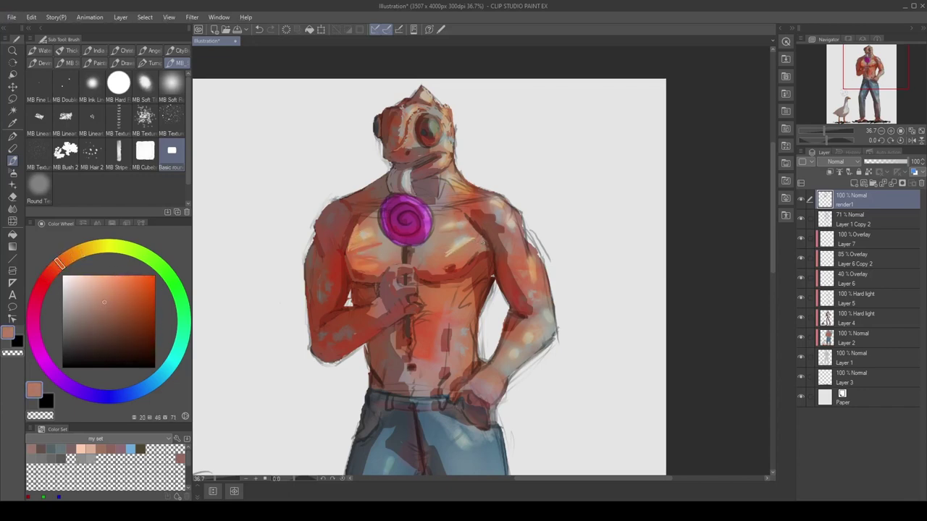
Step: Paint the collarbones and the base of the neck with sampled pinkish tan and reddish brown
left_click(452, 209, "alt")
left_click(463, 198, "alt")
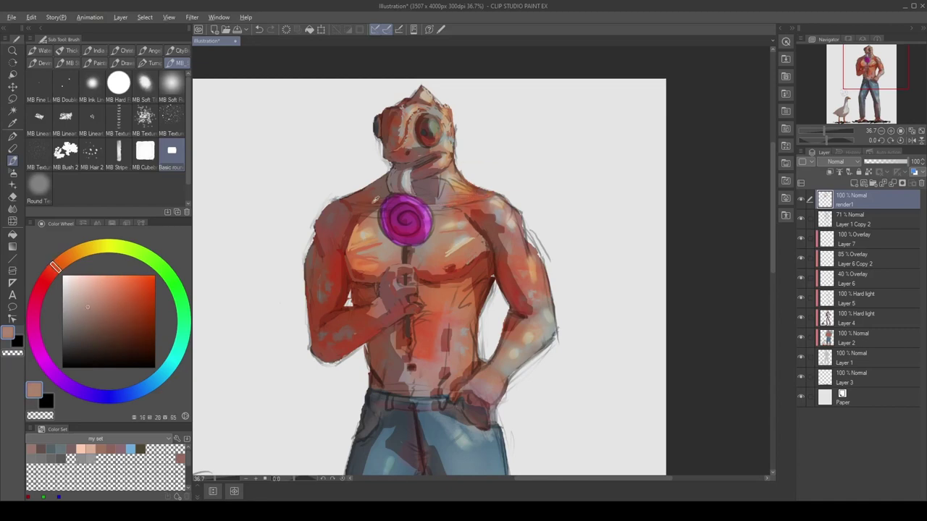
left_click(362, 202, "alt")
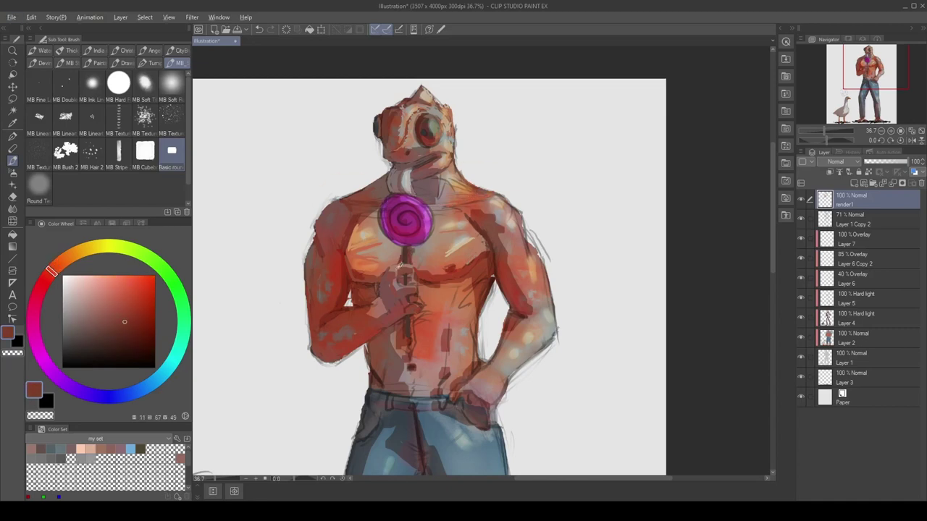
Step: Repaint the lollipop's dark rim and outer band with sampled magentas, purples and light pink
left_click_drag(399, 265, 390, 277)
left_click(383, 232, "alt")
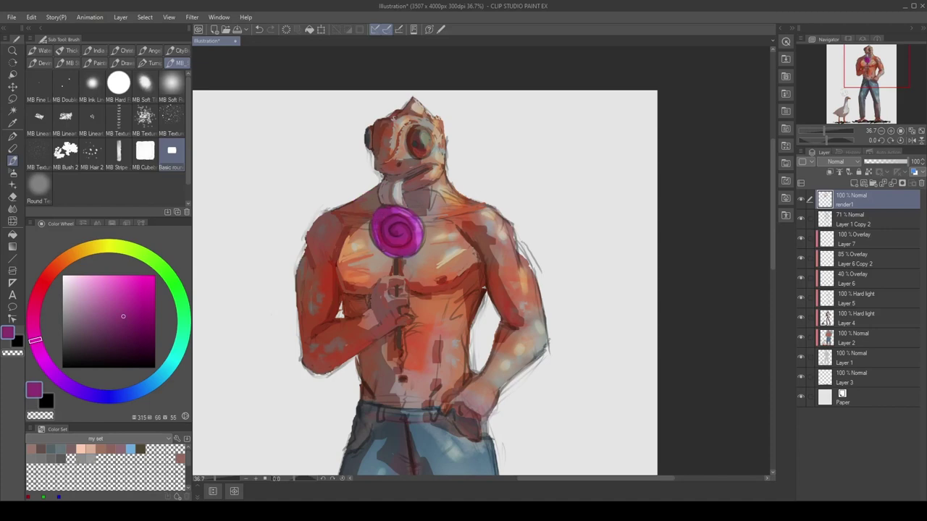
left_click(397, 252, "alt")
left_click(389, 239, "alt")
left_click(382, 229, "alt")
left_click(403, 210, "alt")
left_click(407, 213, "alt")
left_click(417, 231, "alt")
left_click(415, 248, "alt")
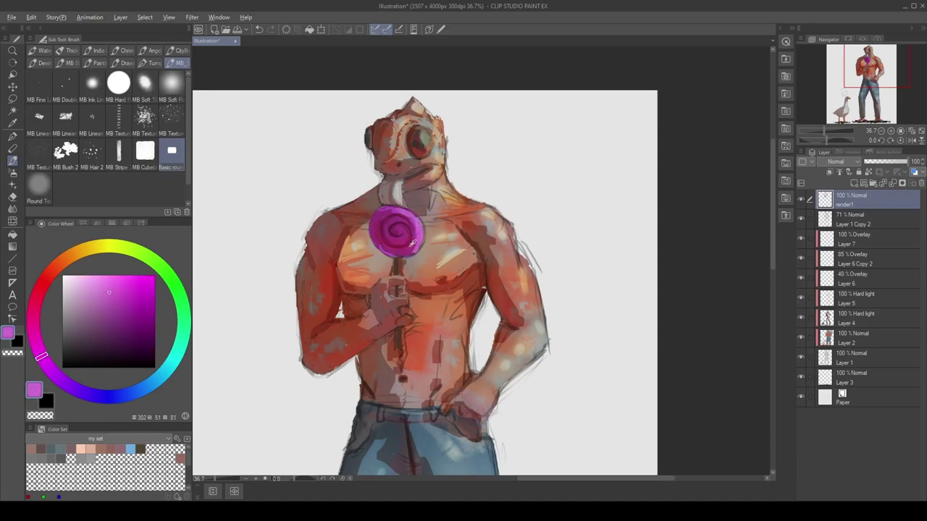
Step: Refine the lollipop's swirl and upper edge with sampled pinks and purples
left_click(397, 214, "alt")
left_click(397, 214, "alt")
mouse_move(396, 214)
left_mouse_down()
mouse_move(387, 218)
mouse_move(398, 218)
left_mouse_up()
left_click(386, 218, "alt")
Step: Blend the upper chest and collarbone lines on both sides of the lollipop with sampled skin tones
left_click(410, 213, "alt")
left_click(427, 235, "alt")
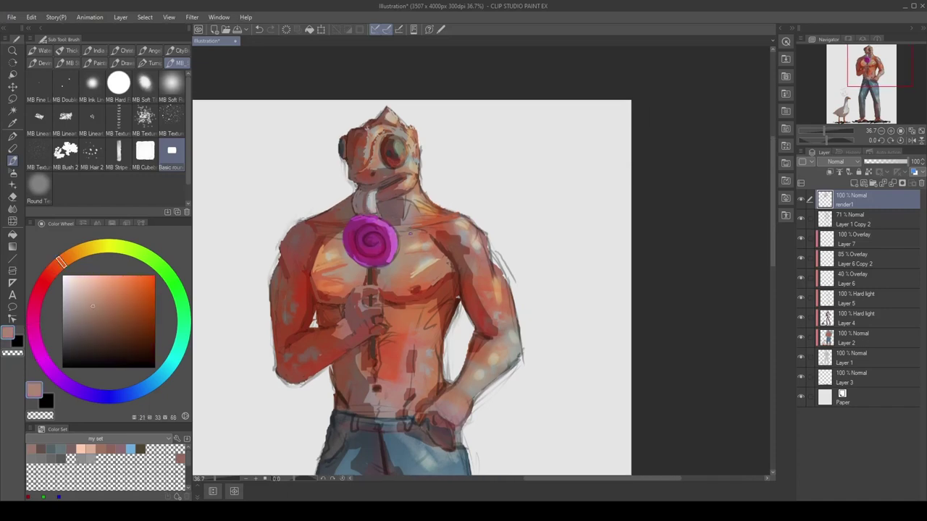
left_click(443, 244, "alt")
left_click(337, 239, "alt")
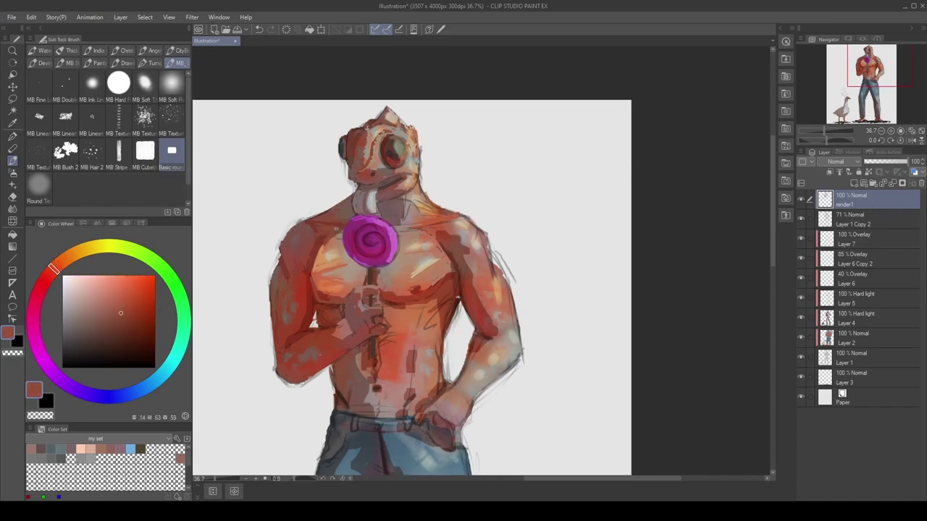
left_click(340, 238, "alt")
Step: Rework the neck shadow and neck contour beneath the jaw with sampled greyish reds and browns
left_click(409, 205, "alt")
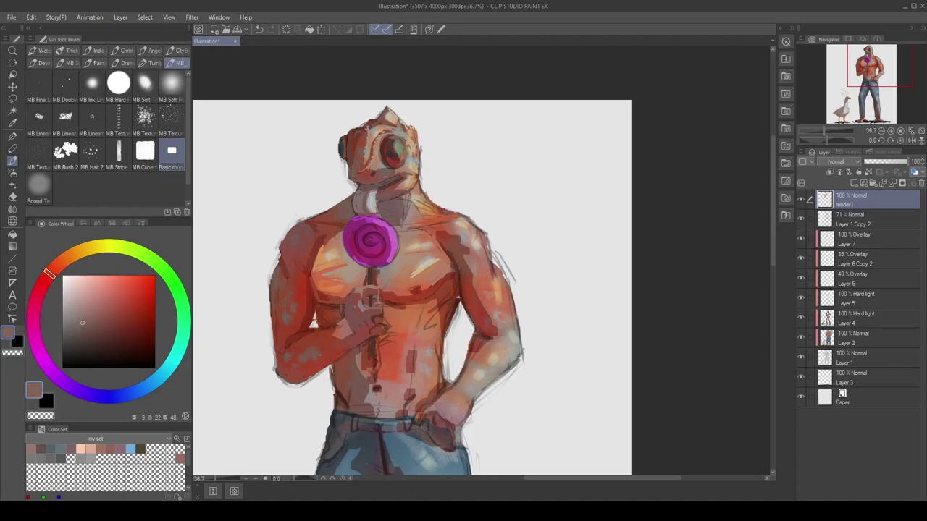
left_click(417, 199, "alt")
left_click(418, 201, "alt")
left_click(426, 197, "alt")
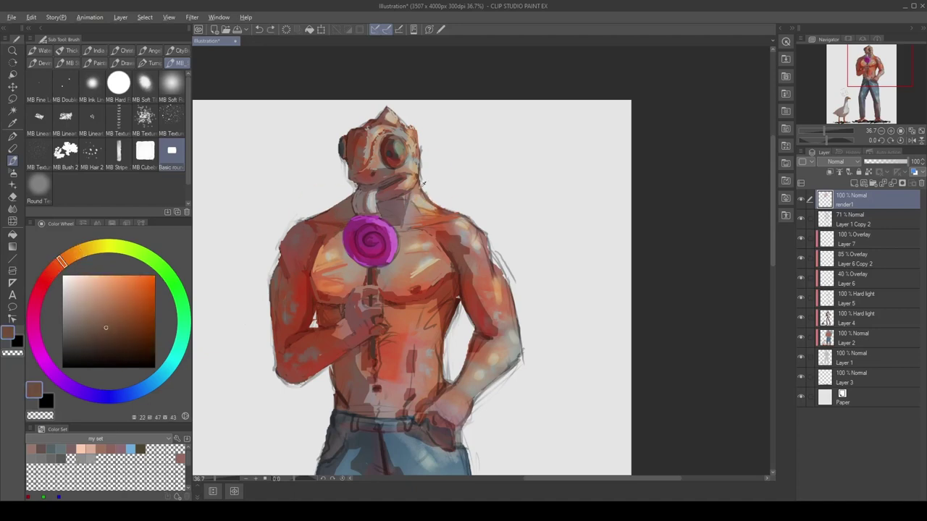
left_click(418, 205, "alt")
left_click(417, 207, "alt")
left_click(382, 210, "alt")
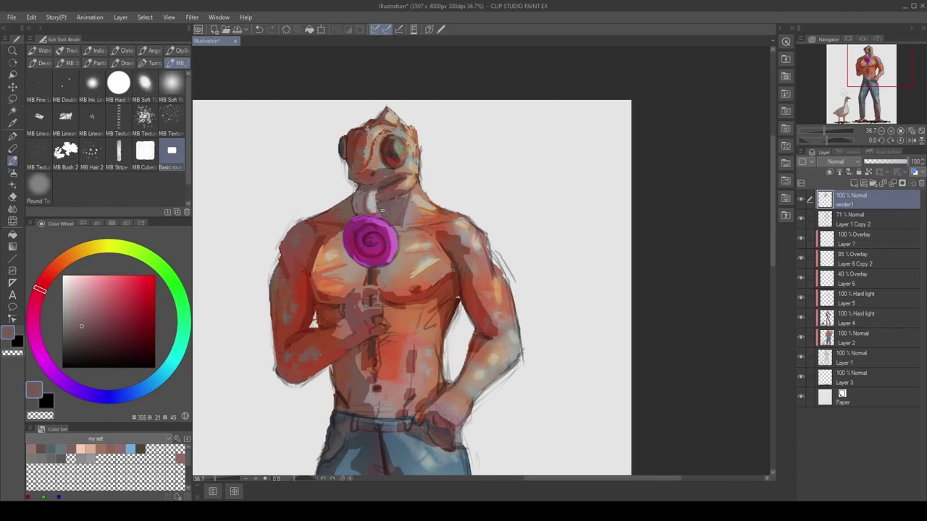
Step: Cover the sketch lines along the neck slope and shoulder top on the pocket-hand side with sampled orange-reds
left_click(429, 209, "alt")
left_click(424, 216, "alt")
left_click(446, 213, "alt")
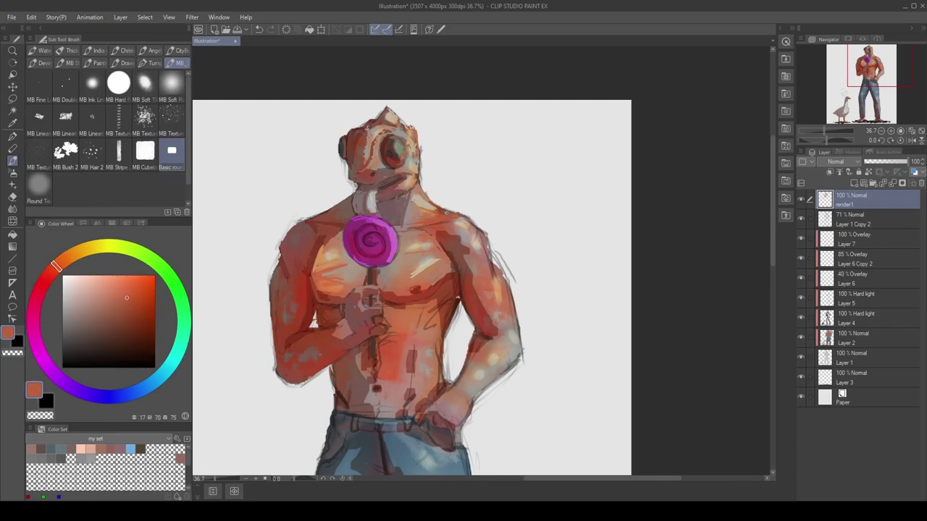
Step: Clean up the shoulder and upper arm on the lollipop-holding side with sampled saturated and dark reds
scroll(453, 183, "down", 4)
scroll(278, 239, "up", 4)
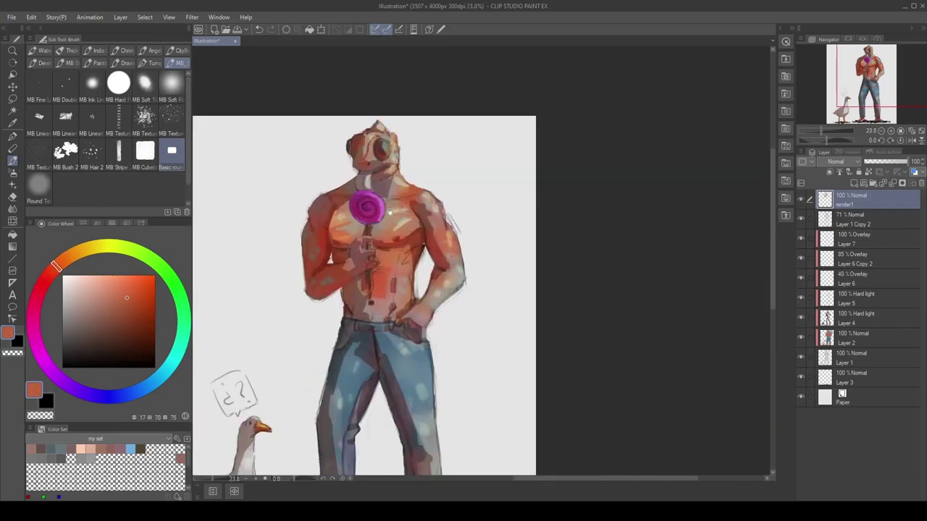
left_click(279, 239, "alt")
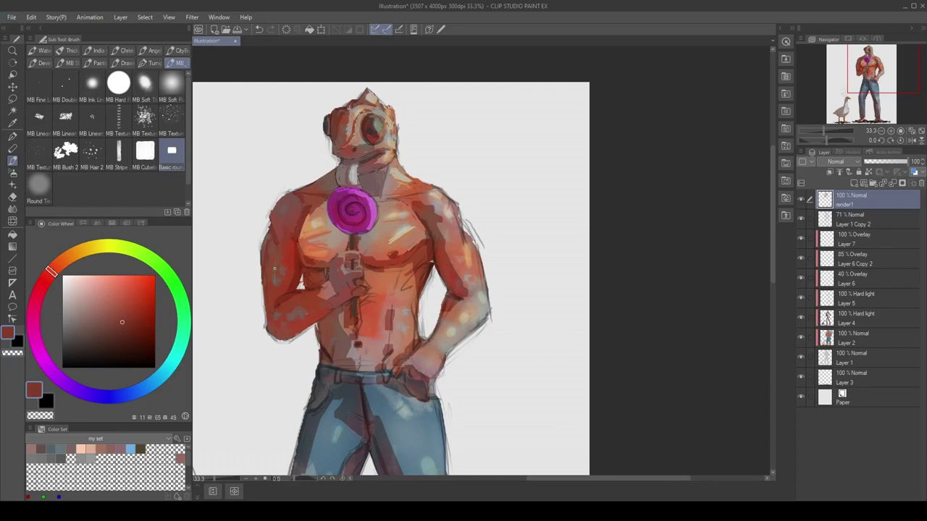
left_click(271, 250, "alt")
left_click_drag(273, 291, 317, 248)
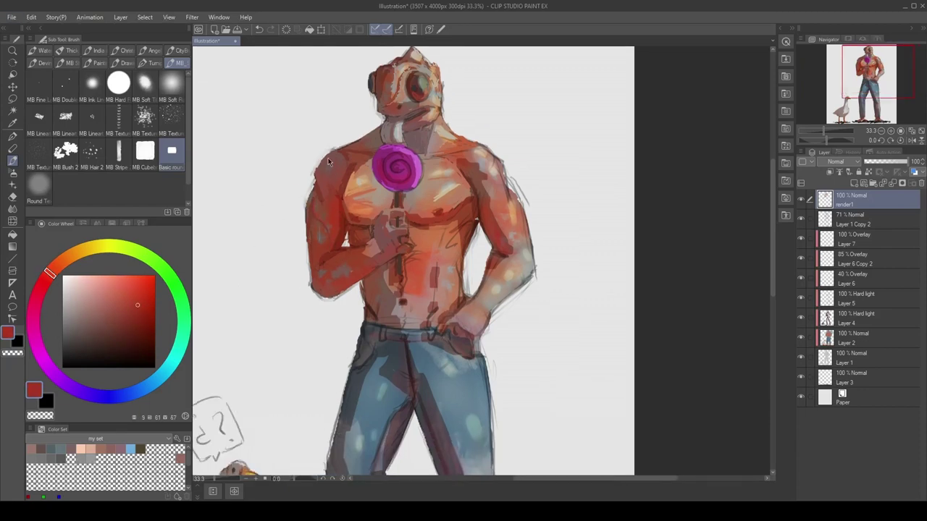
left_click(318, 248, "alt")
left_click(335, 216, "alt")
scroll(343, 239, "down", 2)
scroll(312, 221, "up", 2)
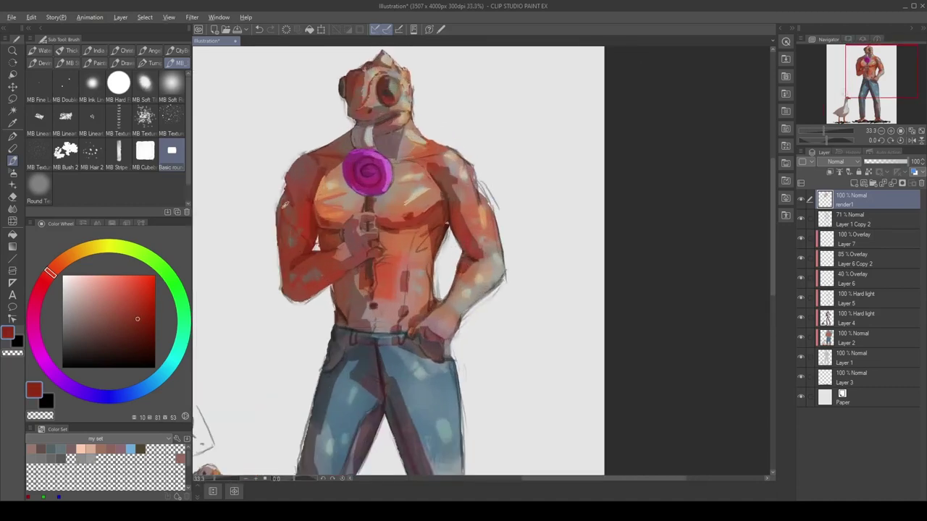
left_click(287, 206, "alt")
left_click_drag(283, 197, 279, 186)
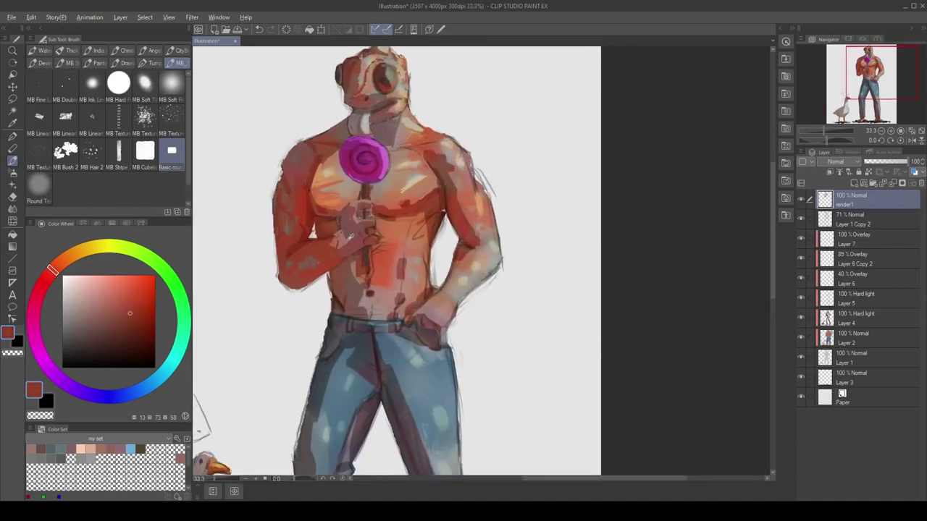
Step: Touch up the lollipop-holding forearm near the wrist and stroke bright orange-red lines onto the belly below the navel
left_click(343, 251, "alt")
left_click(343, 251, "alt")
left_click_drag(392, 156, 367, 175)
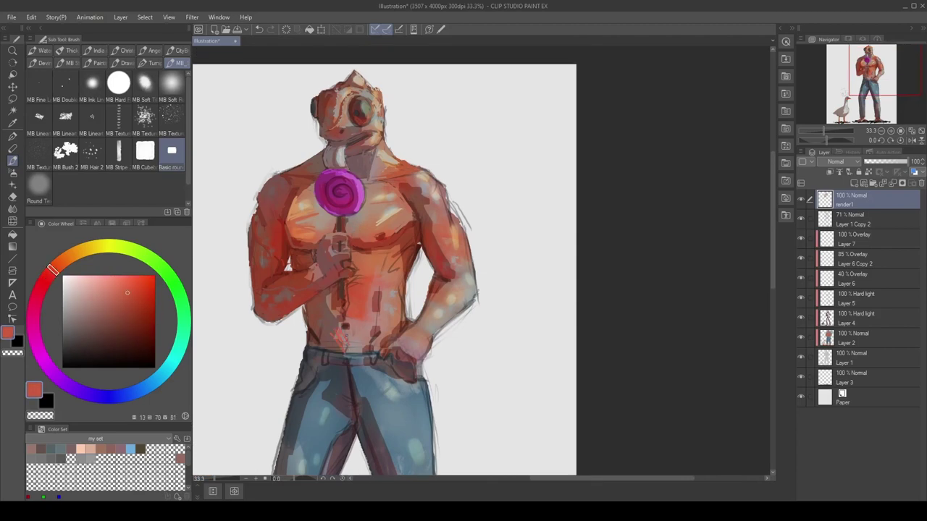
left_click(337, 298, "alt")
left_click_drag(347, 331, 338, 351)
Step: Paint the jeans' waistband and belt area with sampled near-black blue and muted purple tones
left_click(323, 348, "alt")
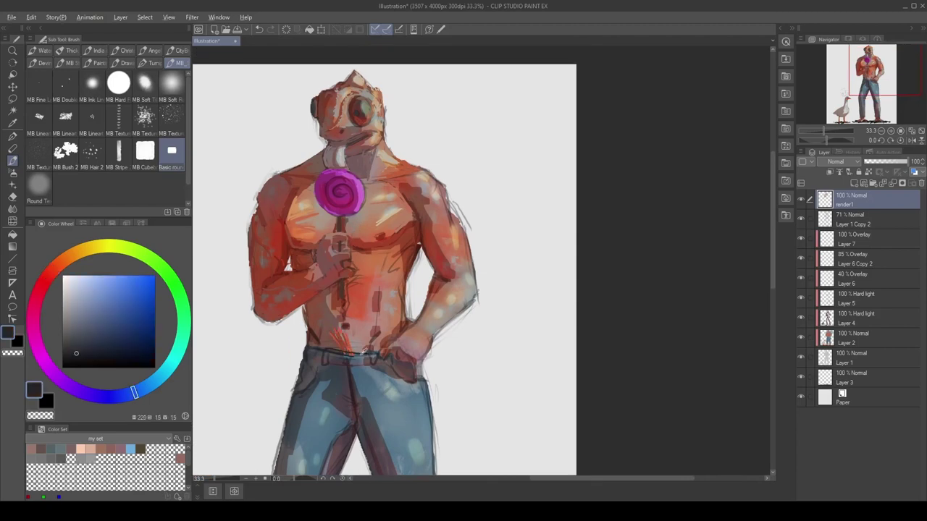
left_click(376, 360, "alt")
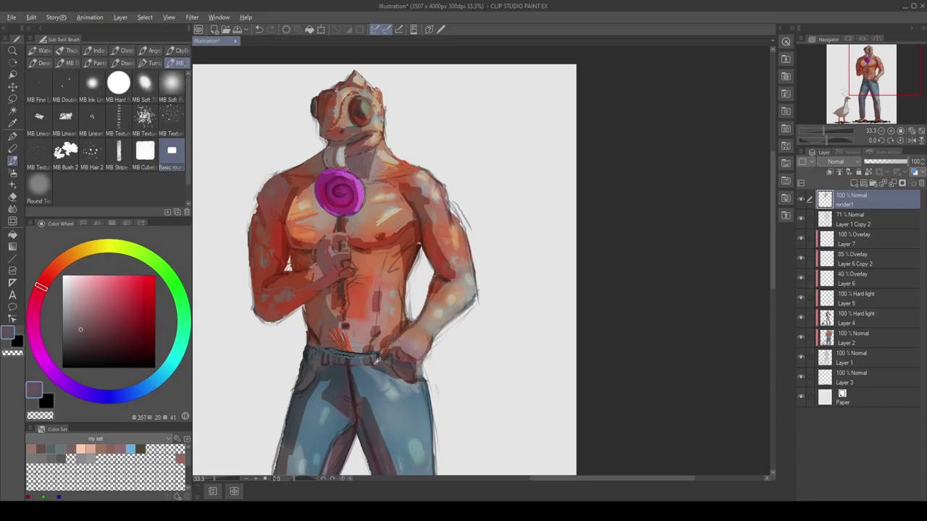
left_click(327, 357, "alt")
Step: Shade the waist and lower belly just above the belt with sampled reddish browns
left_click(312, 330, "alt")
left_click(313, 335, "alt")
left_click(310, 336, "alt")
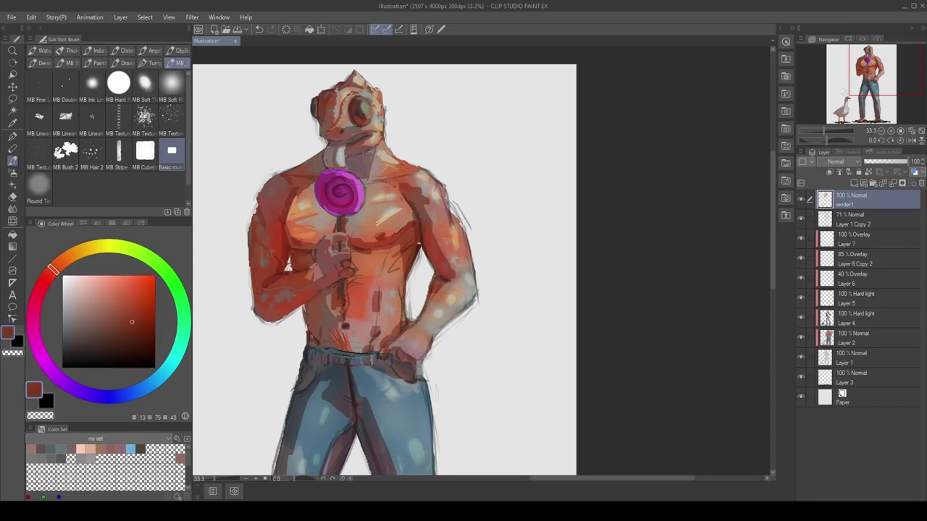
left_click(323, 338, "alt")
left_click(324, 338, "alt")
left_click(323, 338, "alt")
left_click(355, 336, "alt")
Step: Blend the dark abdominal patches and the midriff beside the gripping hand with sampled skin reds
left_click(376, 331, "alt")
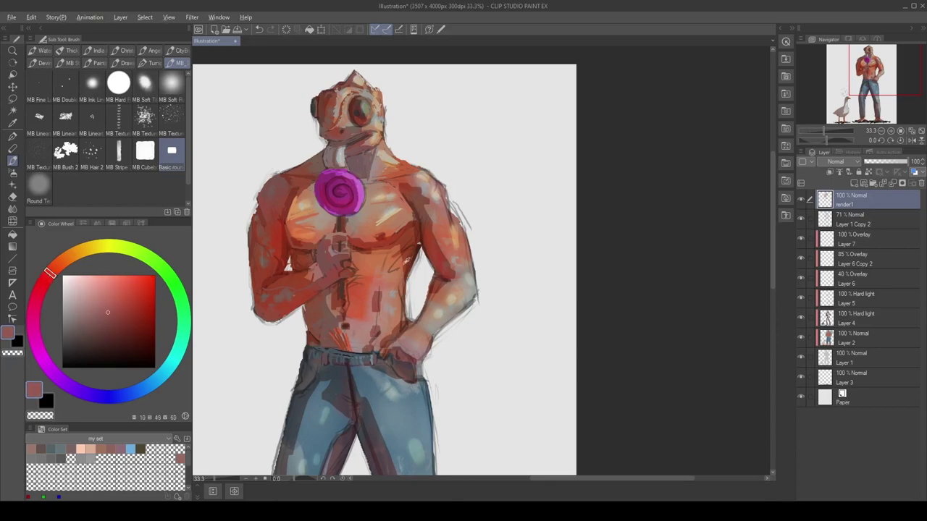
left_click(357, 311, "alt")
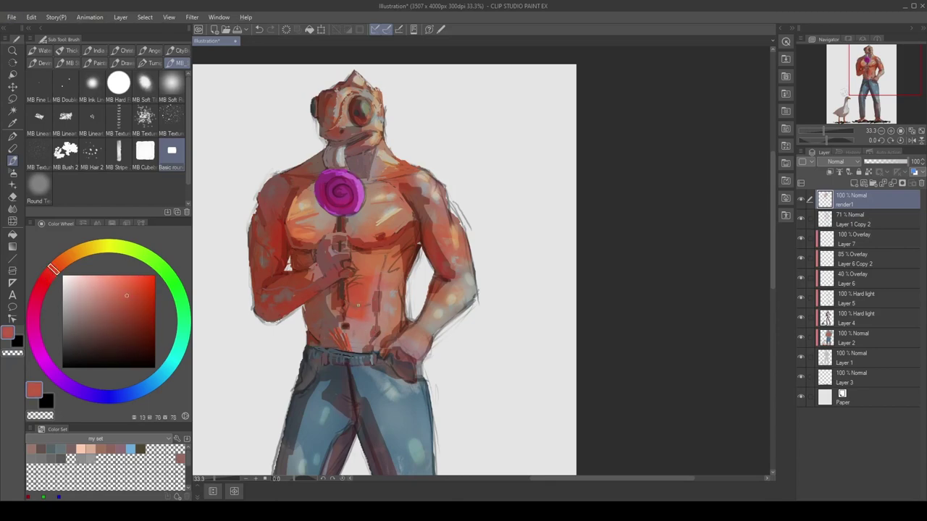
left_click(349, 290, "alt")
left_click(349, 267, "alt")
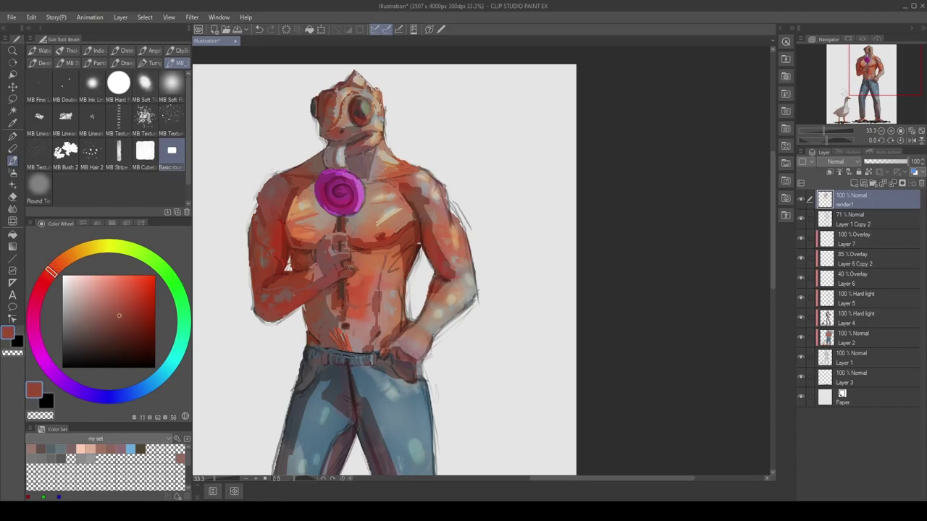
left_click(360, 259, "alt")
left_click(363, 249, "alt")
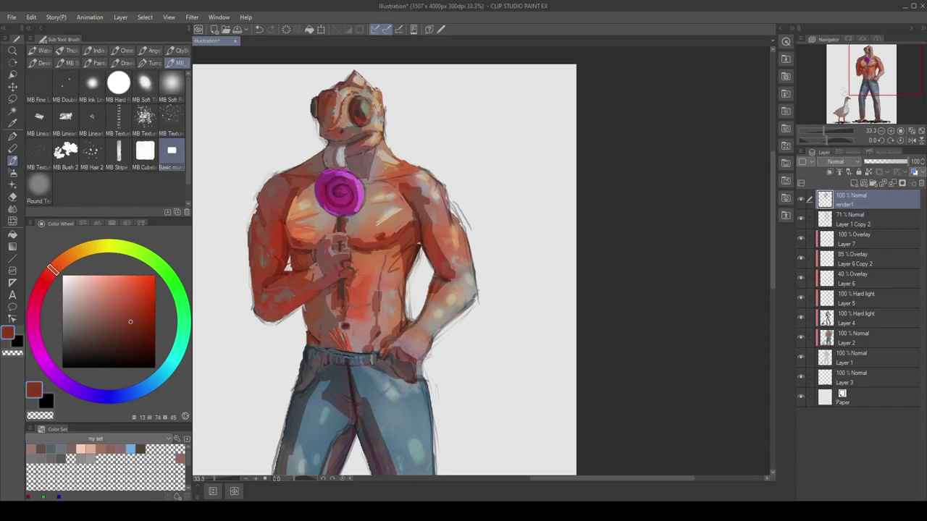
Step: Shade the flank and ribs beside the arm resting on the hip with sampled oranges and reddish browns
left_click_drag(392, 236, 422, 240)
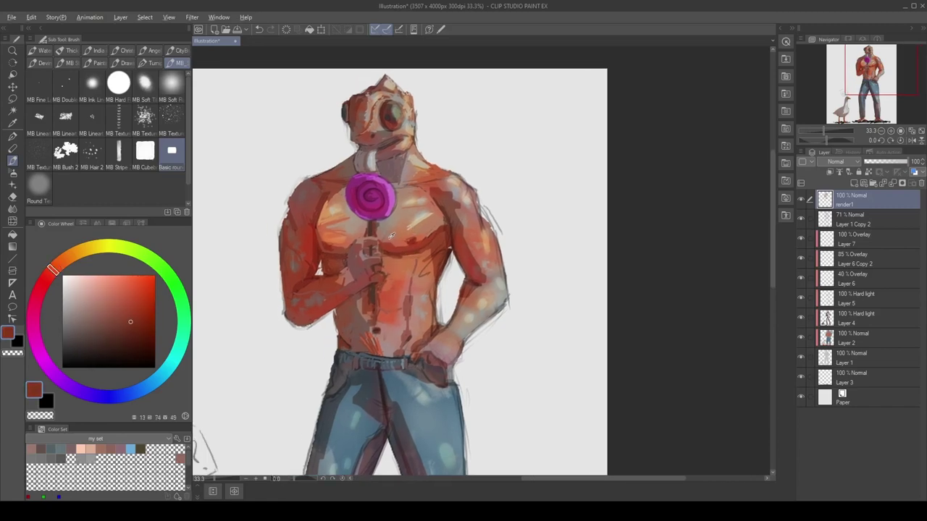
left_click(433, 262, "alt")
left_click(422, 283, "alt")
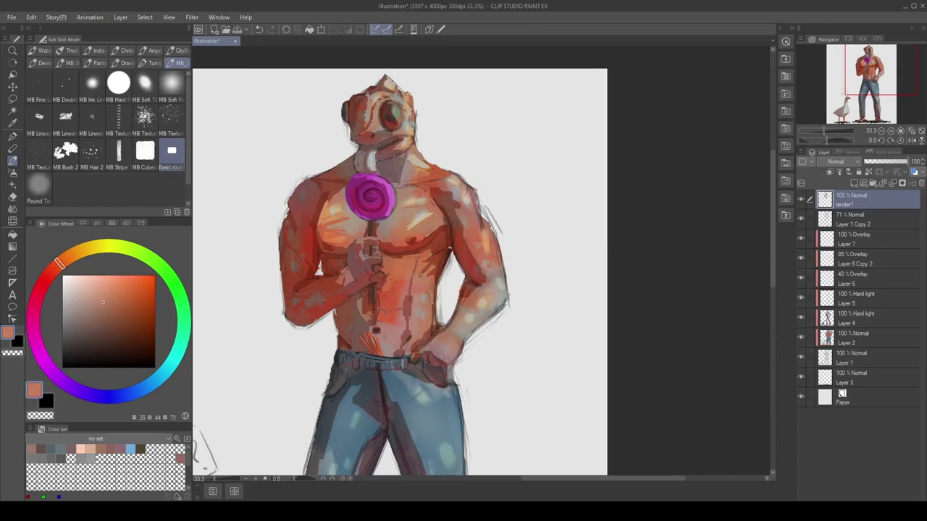
left_click(434, 327, "alt")
left_click(436, 295, "alt")
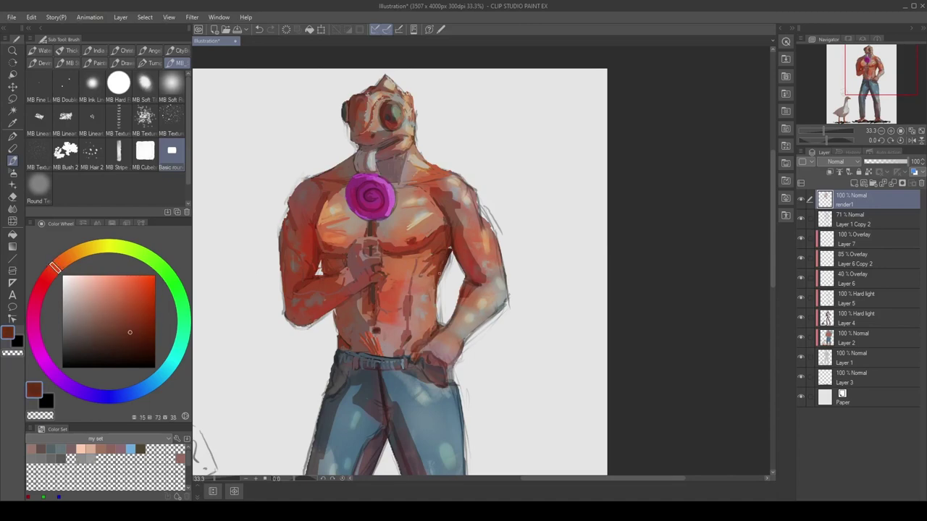
left_click(438, 270, "alt")
left_click(447, 235, "alt")
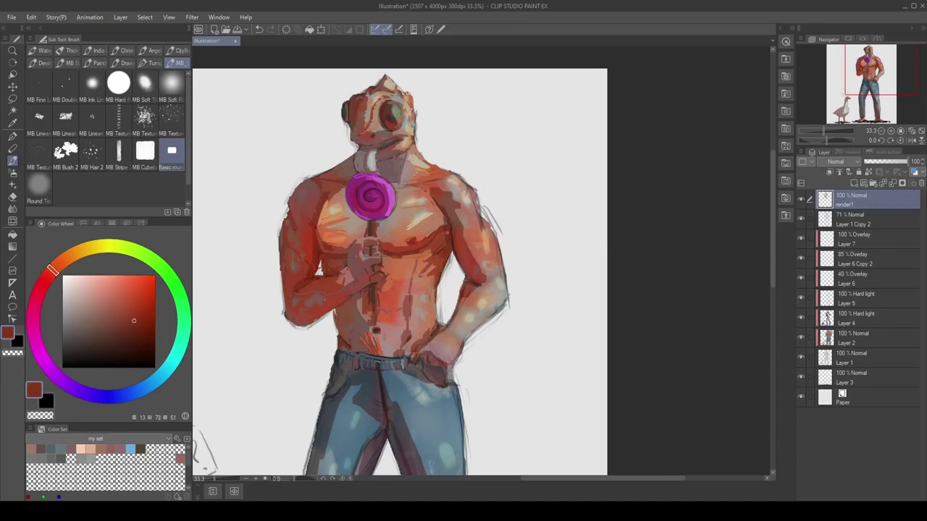
Step: Blend the inner side of the hip-side arm from the armpit past the elbow with sampled reds and tans
left_click_drag(447, 224, 418, 246)
left_click(423, 239, "alt")
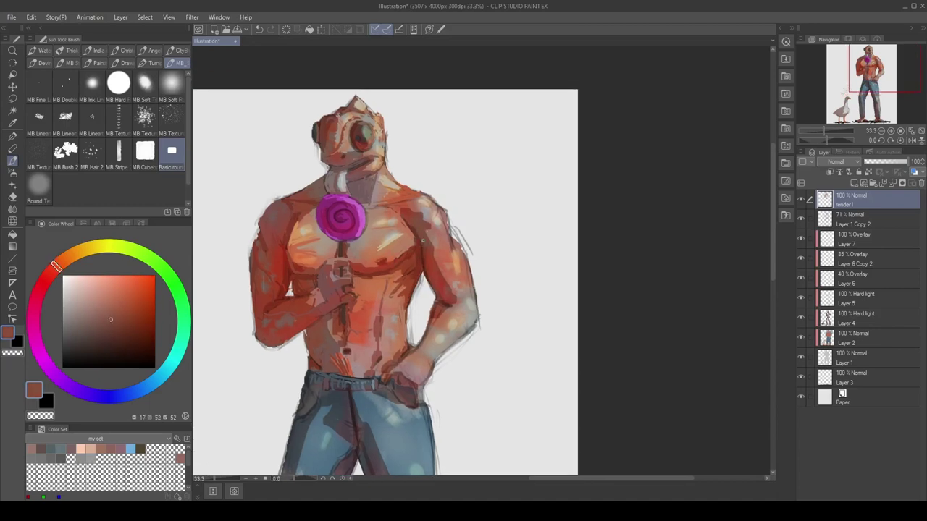
left_click(434, 287, "alt")
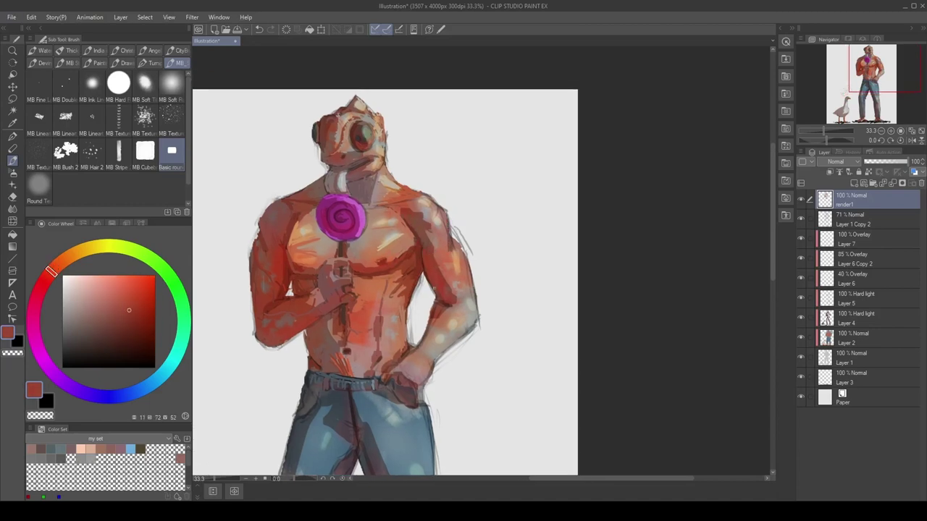
left_click(440, 303, "alt")
left_click(437, 311, "alt")
left_click(439, 321, "alt")
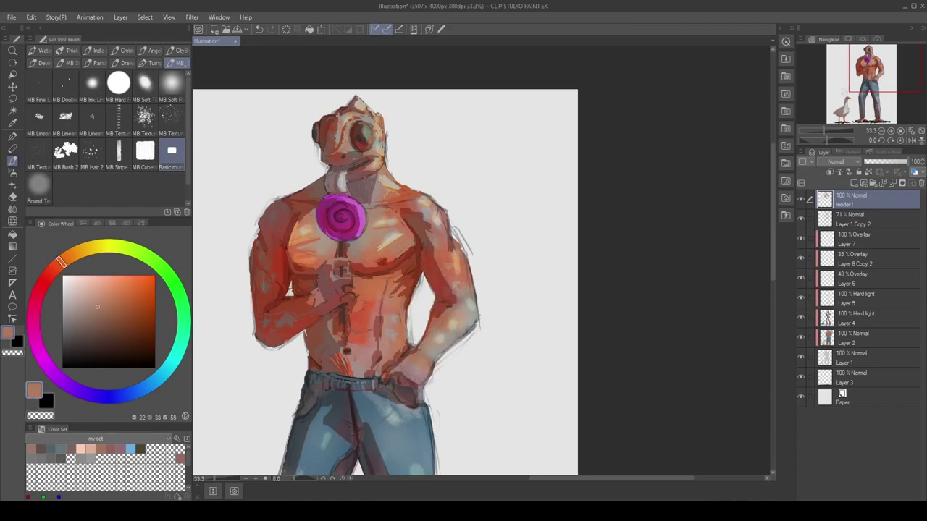
Step: Paint the wrist, knuckles and fingers of the hand at the jeans pocket with sampled dusty pinks and dark mauve
left_click(417, 353, "alt")
left_click(402, 361, "alt")
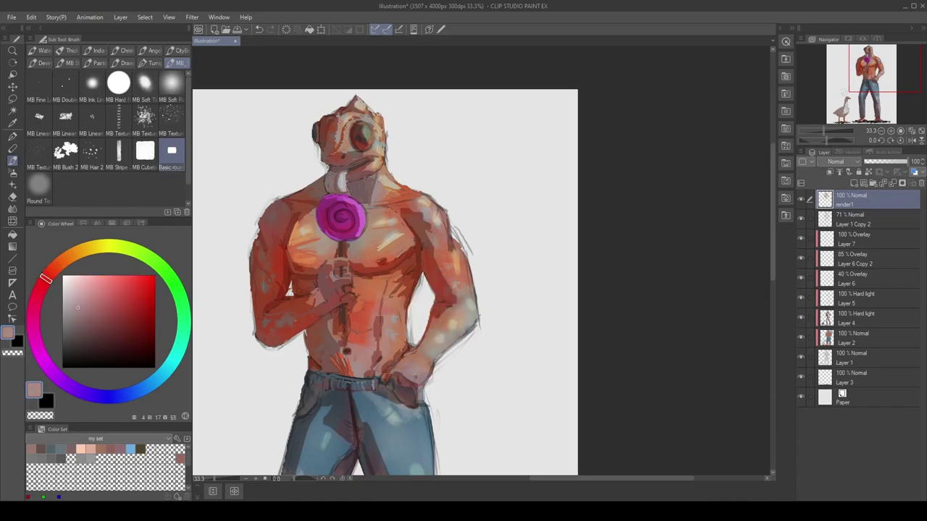
scroll(418, 364, "down", 2)
left_click(401, 330, "alt")
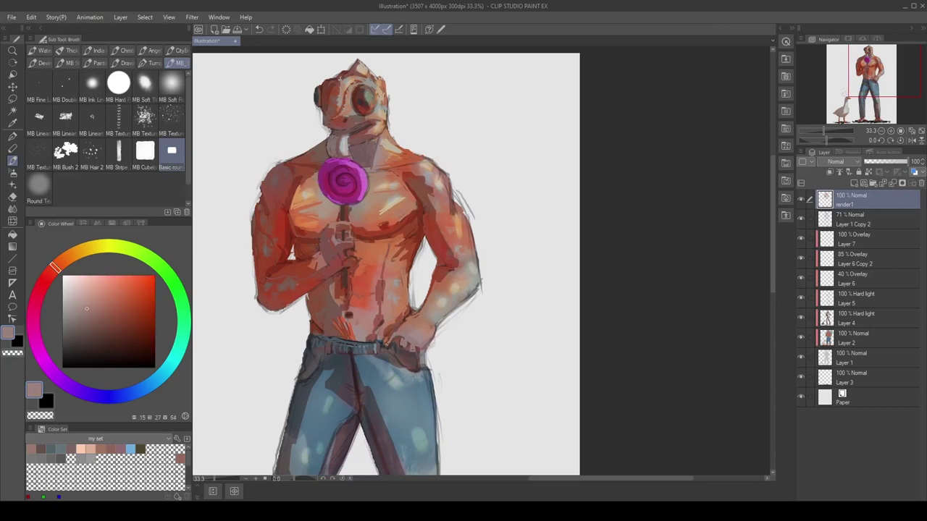
left_click(426, 343, "alt")
left_click(410, 347, "alt")
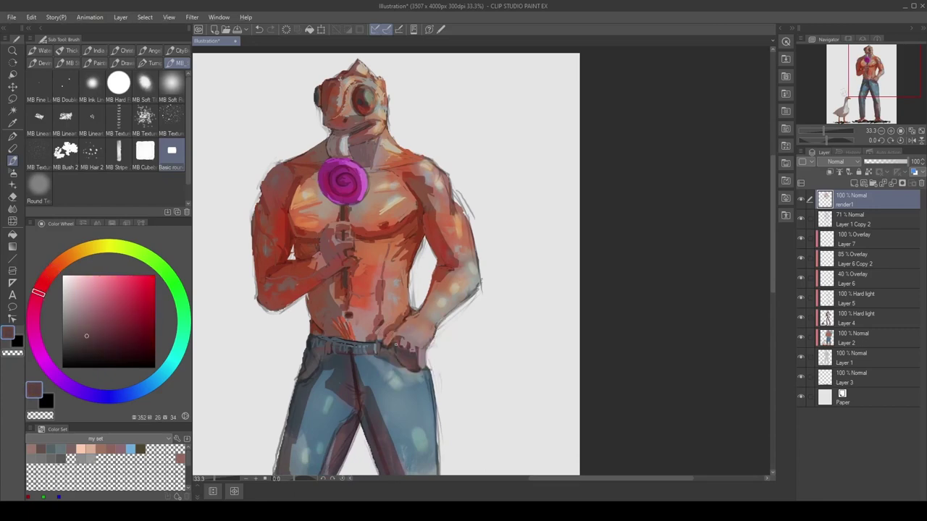
left_click(427, 370, "alt")
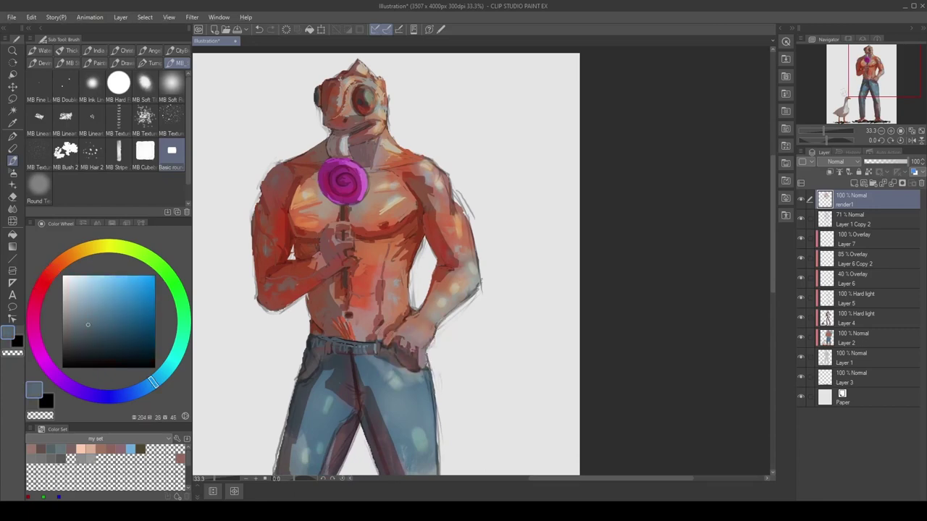
Step: Shade the jeans around the waistband and fly with sampled dark slate blues
scroll(406, 326, "down", 2)
left_click(394, 297, "alt")
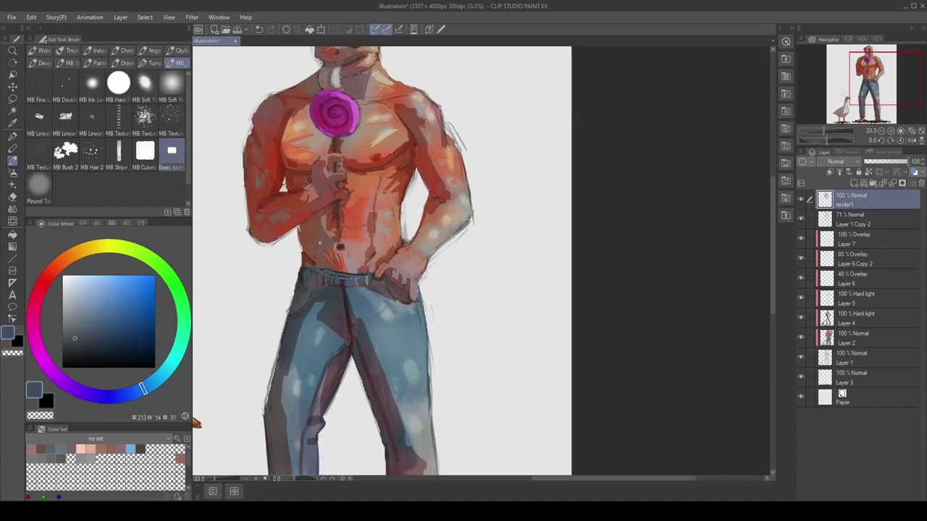
left_click_drag(320, 243, 361, 209)
left_click(376, 242, "alt")
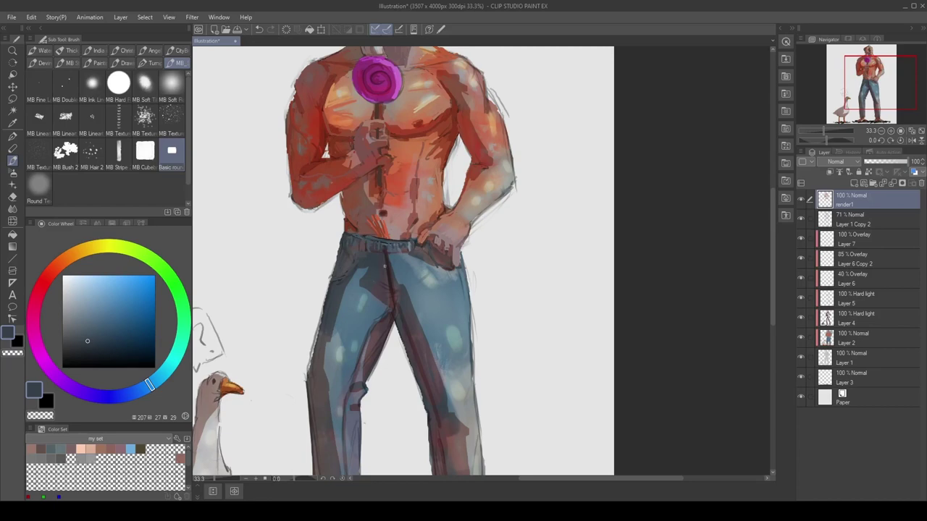
left_click(385, 262, "alt")
left_click(385, 261, "alt")
scroll(413, 231, "down", 2)
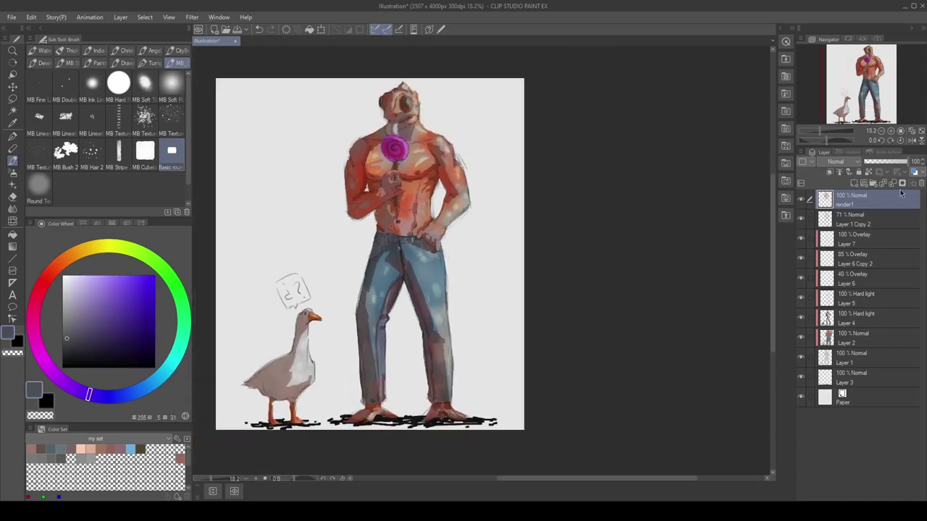
Step: Clean up the outer contour of the hip-side shoulder and upper arm with sampled reddish skin tones
scroll(485, 134, "up", 3)
left_click(406, 98, "alt")
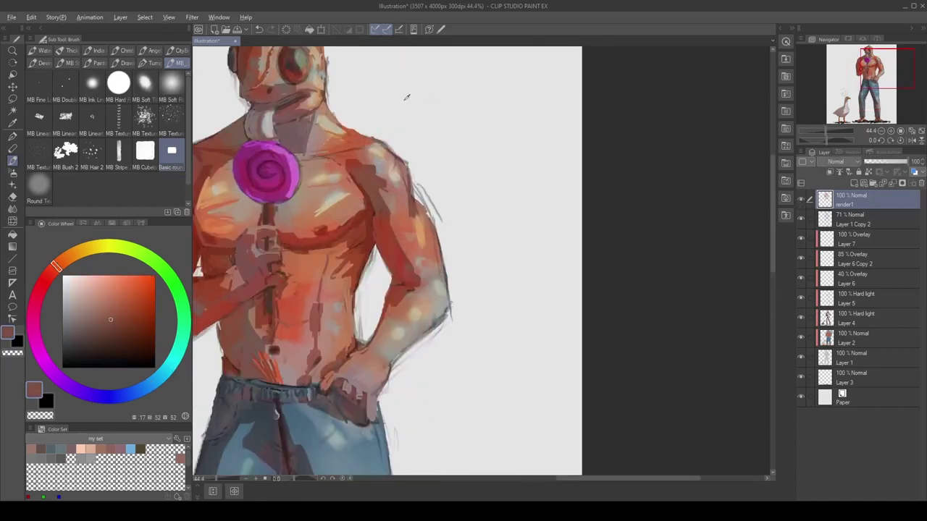
left_click(405, 170, "alt")
left_click(406, 170, "alt")
left_click(392, 170, "alt")
mouse_move(413, 186)
left_mouse_down()
mouse_move(432, 222)
mouse_move(414, 216)
mouse_move(450, 293)
left_mouse_up()
left_click(410, 178, "alt")
Step: Paint over the sketch lines along the outer elbow and forearm of the hip-side arm with sampled muted reds
left_click(434, 246, "alt")
left_click(433, 243, "alt")
left_click_drag(420, 216, 433, 243)
left_click(427, 232, "alt")
left_click(447, 304, "alt")
left_click(448, 307, "alt")
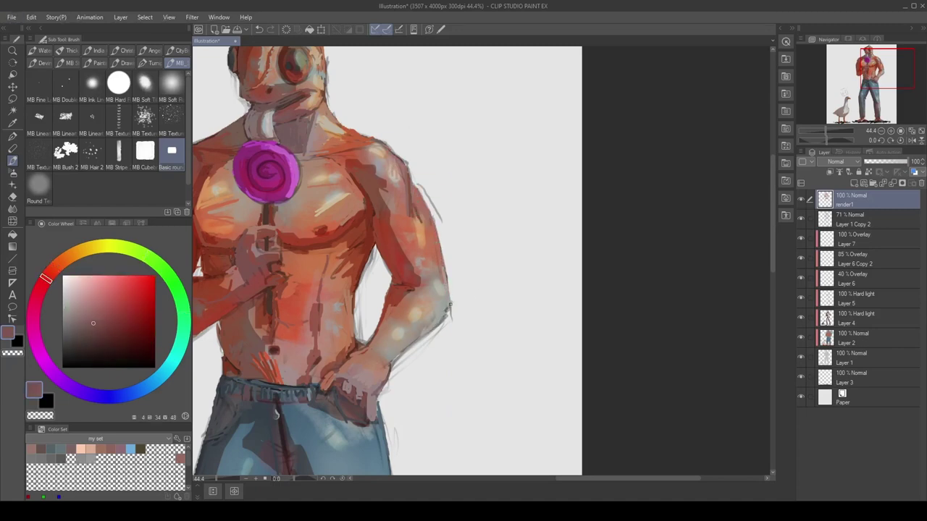
left_click(421, 333, "alt")
left_click(275, 414, "alt")
Step: Blend the crook of the elbow and the forearm of the hip-side arm with sampled reds and pale beige
scroll(326, 326, "down", 4)
scroll(367, 302, "up", 3)
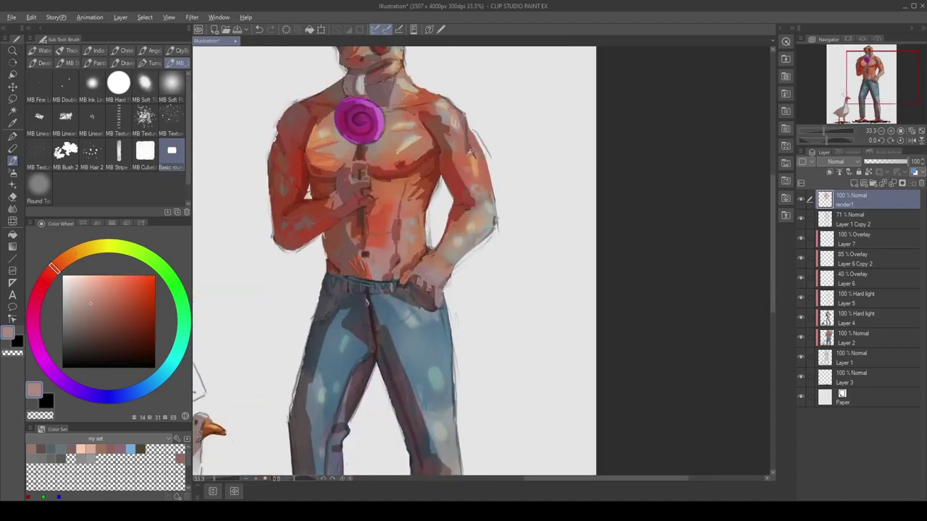
left_click(463, 187, "alt")
left_click_drag(459, 185, 459, 194)
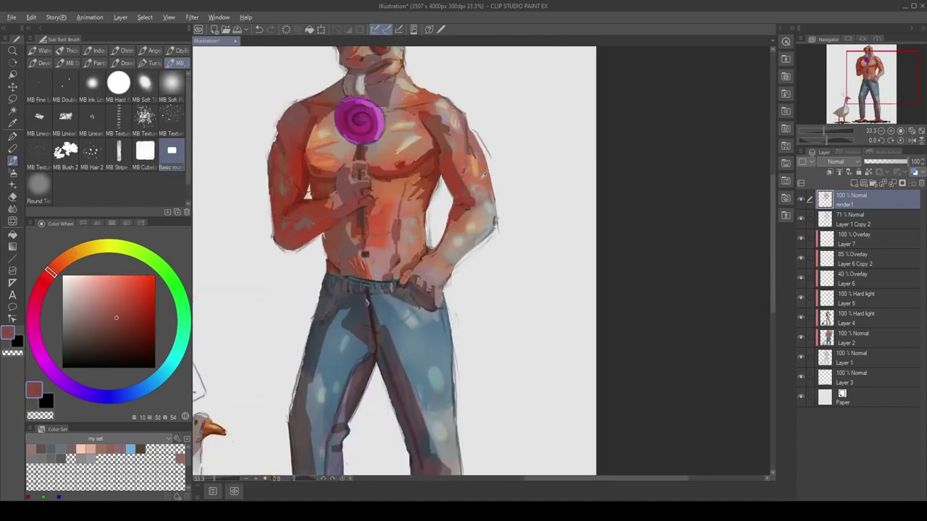
left_click(461, 177, "alt")
left_click(470, 193, "alt")
scroll(484, 122, "up", 2)
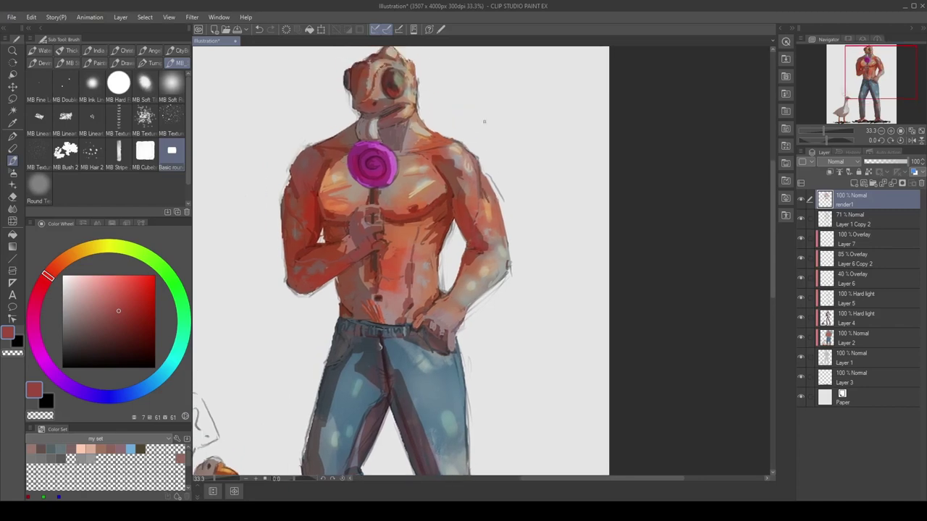
left_click(478, 287, "alt")
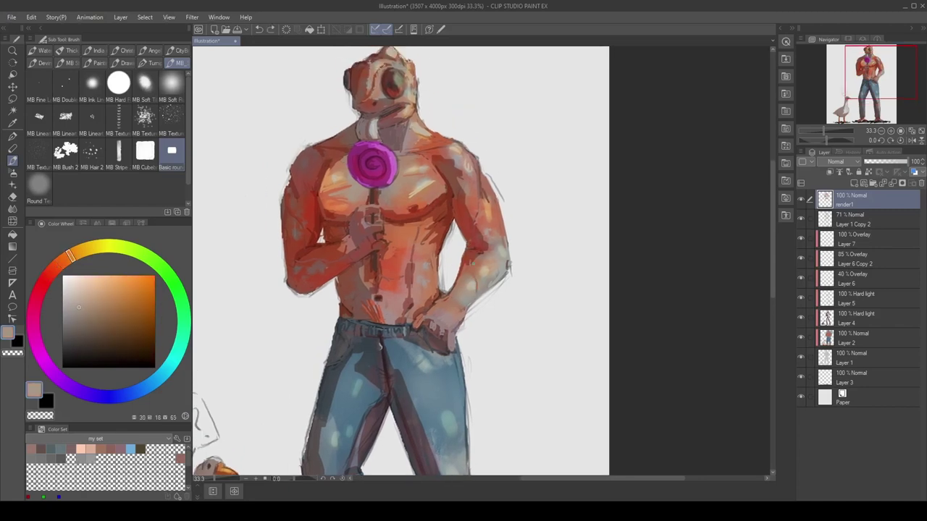
left_click(483, 278, "alt")
Step: Touch up the hip-side upper arm and the lower belly with sampled muted pink skin tones
scroll(483, 278, "down", 2)
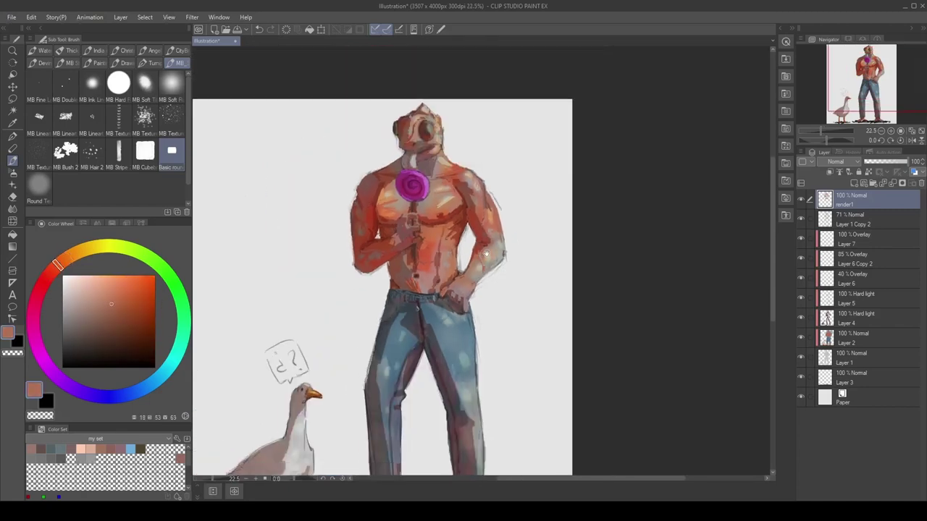
scroll(483, 278, "up", 2)
left_click(471, 130, "alt")
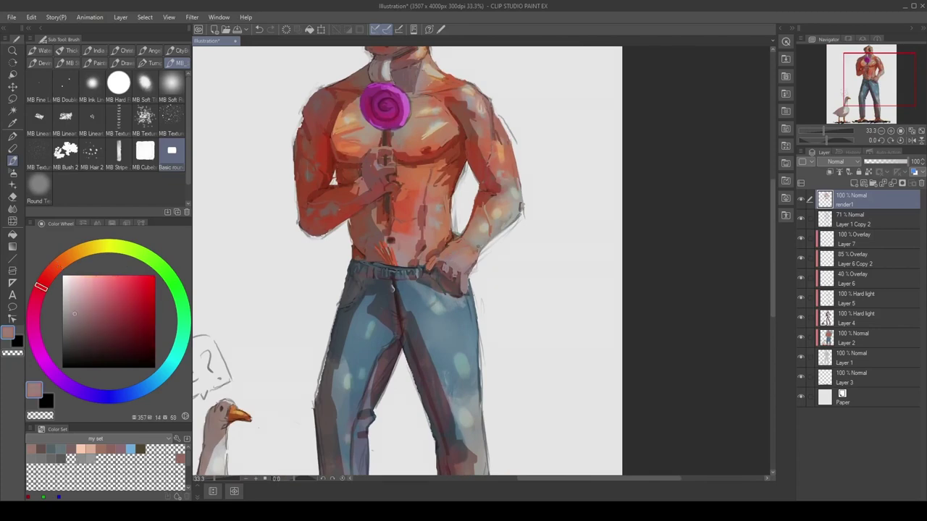
left_click(471, 130, "alt")
scroll(471, 129, "down", 2)
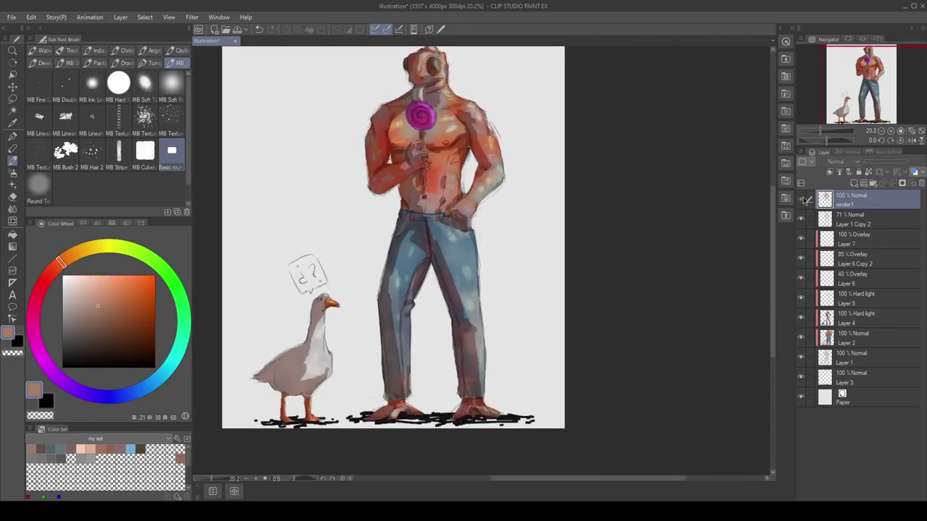
scroll(432, 206, "up", 2)
left_click(437, 192, "alt")
left_click(437, 192, "alt")
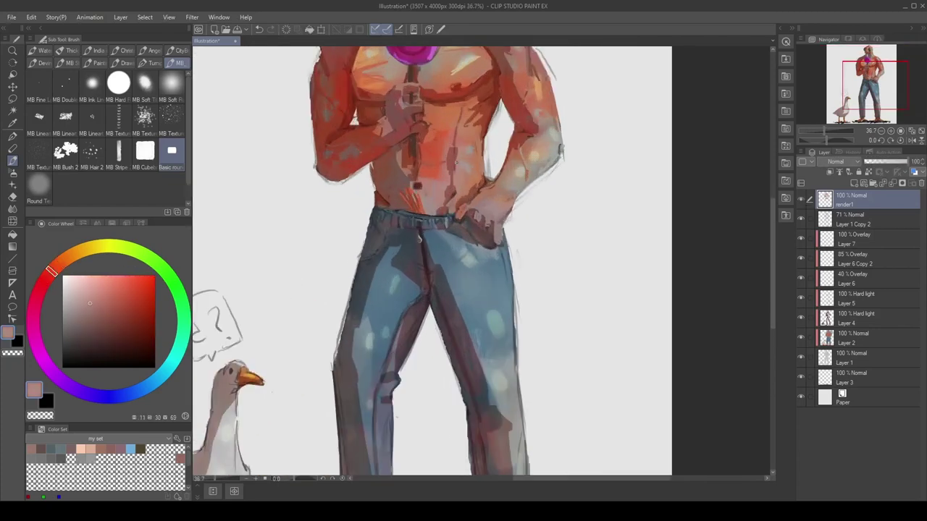
Step: Refine the crotch folds and thigh of the jeans leg nearer the goose with sampled dark purples and slate blues
scroll(435, 192, "down", 2)
scroll(433, 190, "up", 1)
left_click(433, 190, "alt")
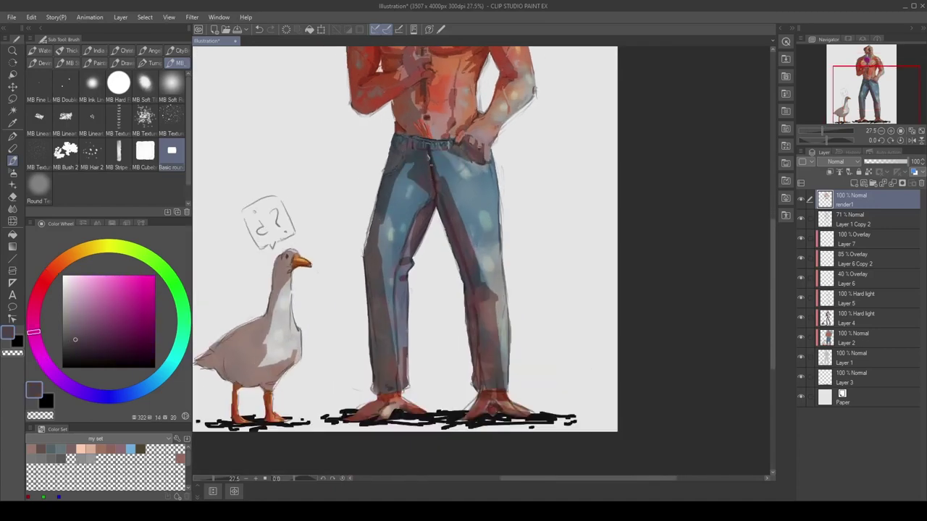
left_click(417, 182, "alt")
left_click(388, 204, "alt")
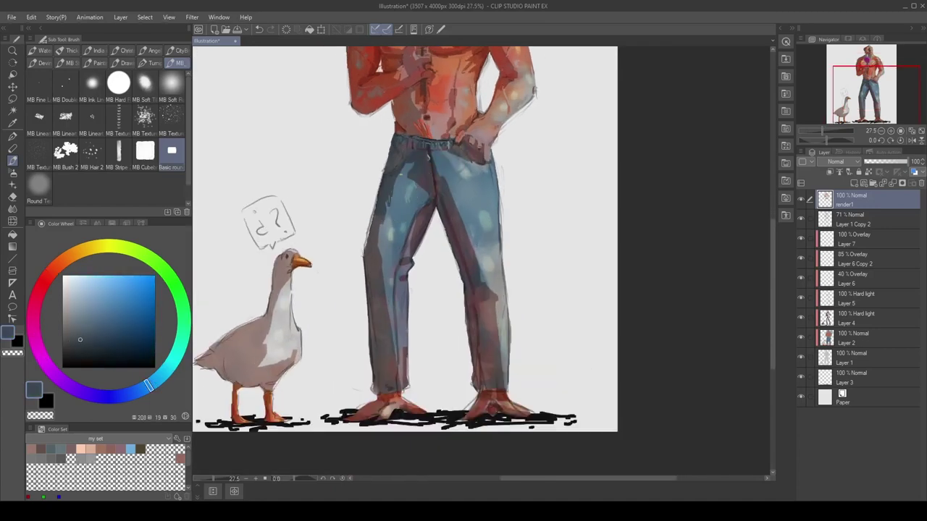
left_click(384, 232, "alt")
left_click(397, 293, "alt")
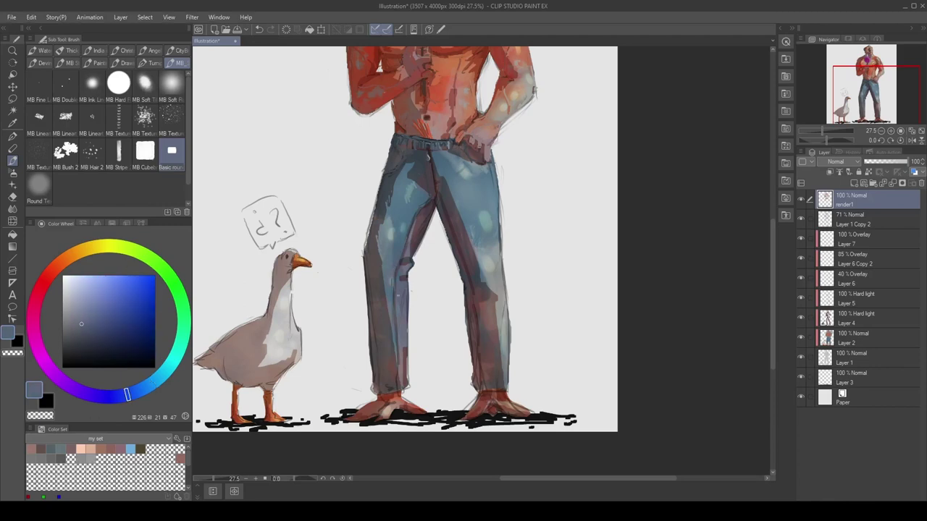
Step: Shade the lower part of the jeans leg nearer the goose with sampled reddish brown and dark brown
left_click(407, 317, "alt")
left_click(404, 358, "alt")
left_click(394, 370, "alt")
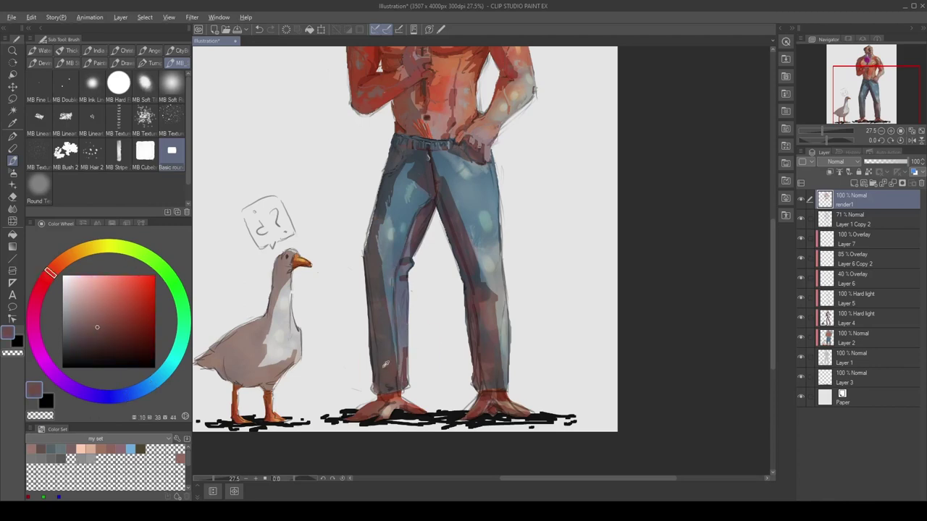
left_click(377, 359, "alt")
left_click(371, 312, "alt")
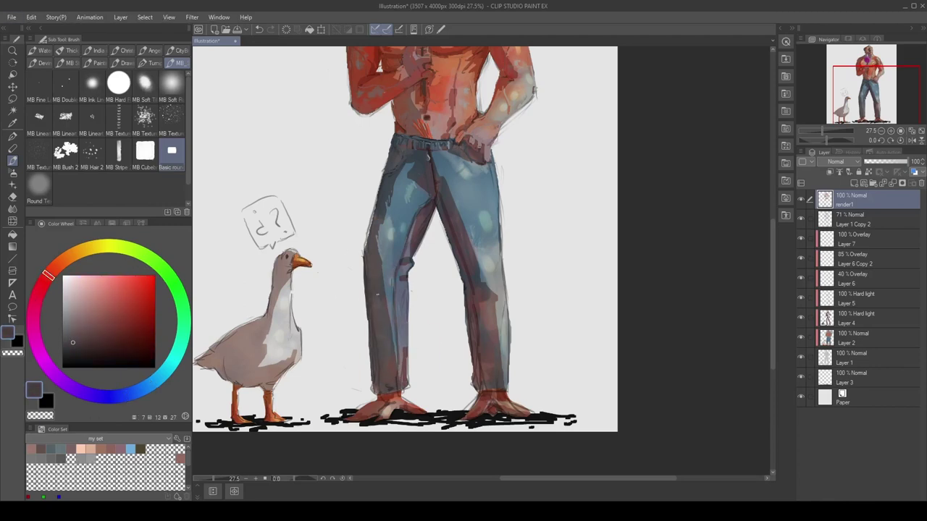
Step: Refine the jeans leg farther from the goose between hip and hem with sampled brown, pale grey and slate-blue tones
scroll(427, 156, "down", 2)
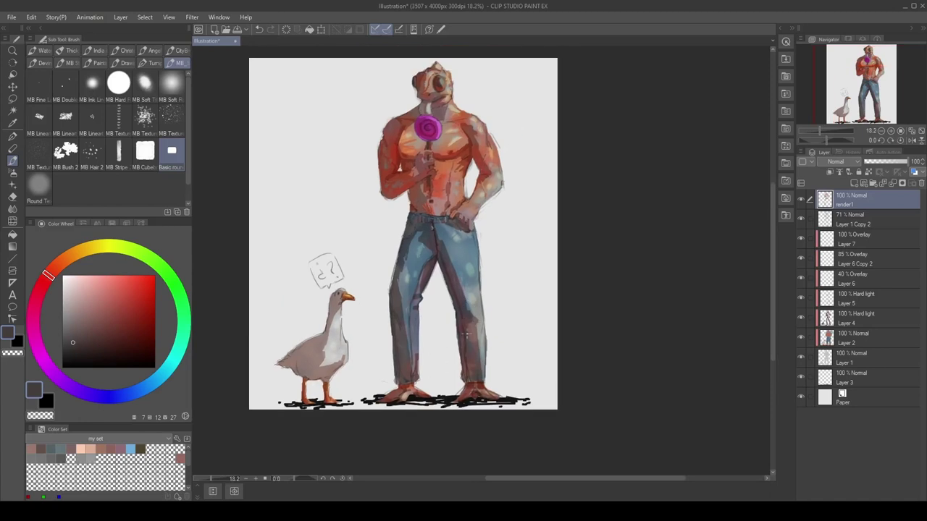
left_click(463, 226, "alt")
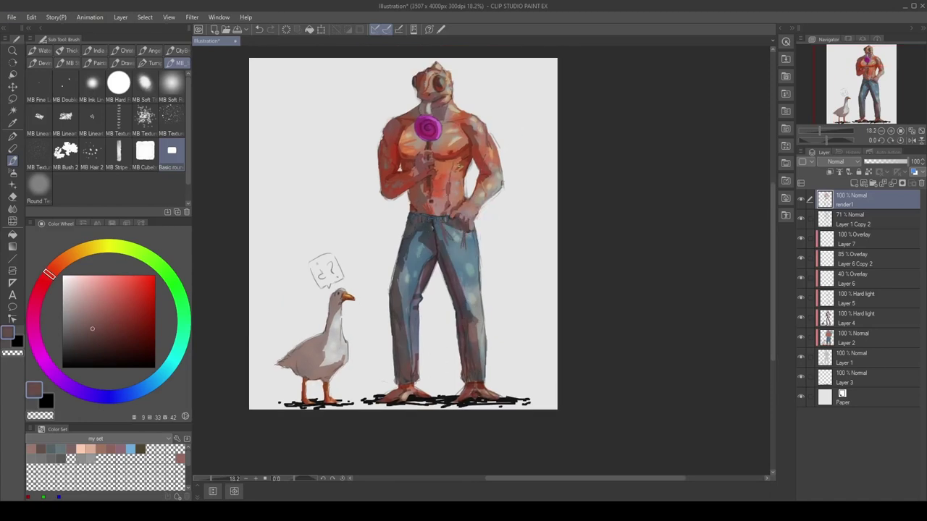
key("j")
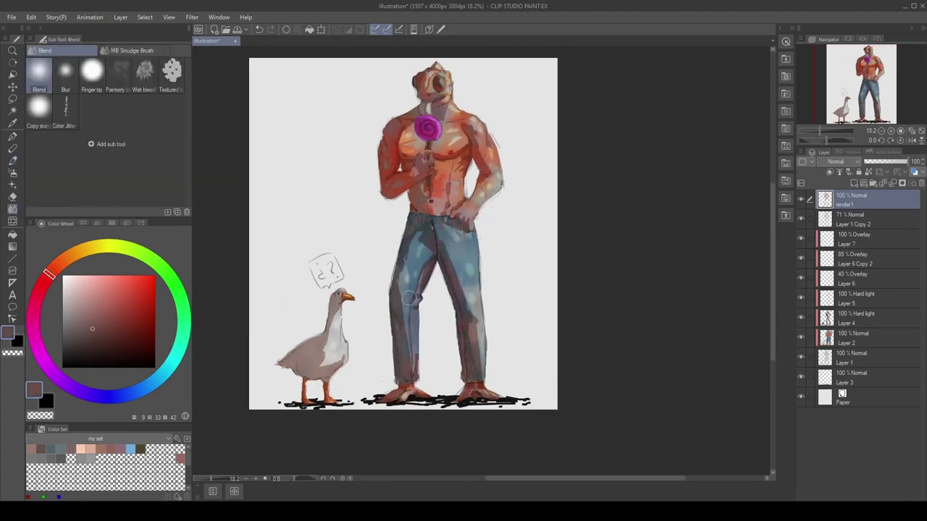
key("b")
left_click(481, 370, "alt")
left_click(487, 373, "alt")
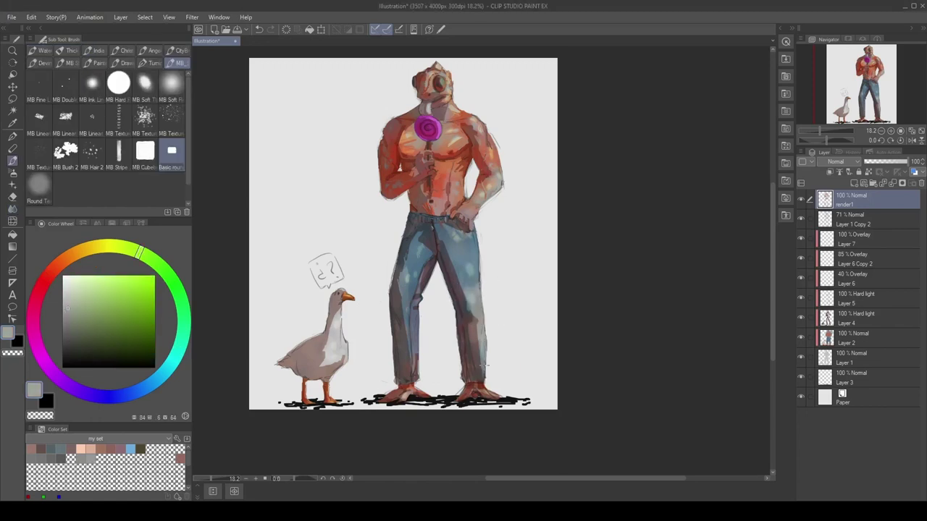
left_click(486, 342, "alt")
left_click(479, 247, "alt")
left_click(467, 318, "alt")
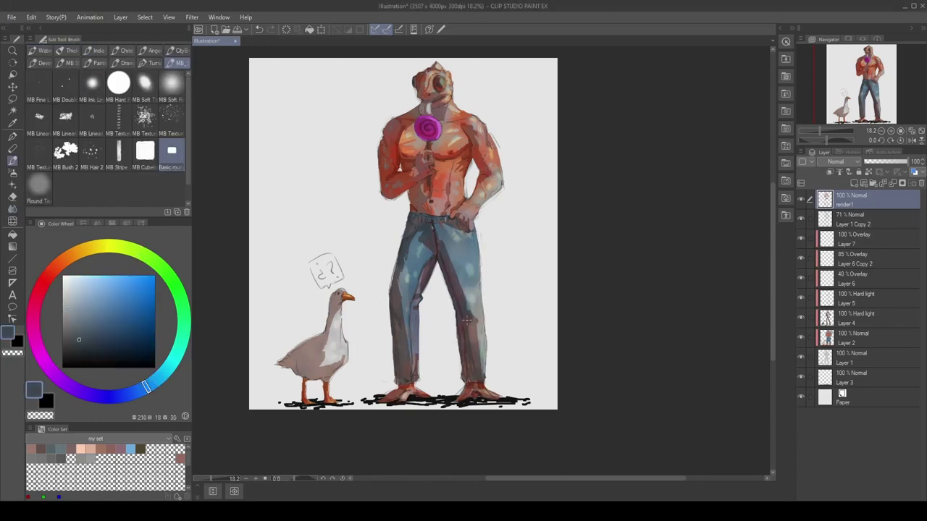
left_click(471, 274, "alt")
left_click(453, 267, "alt")
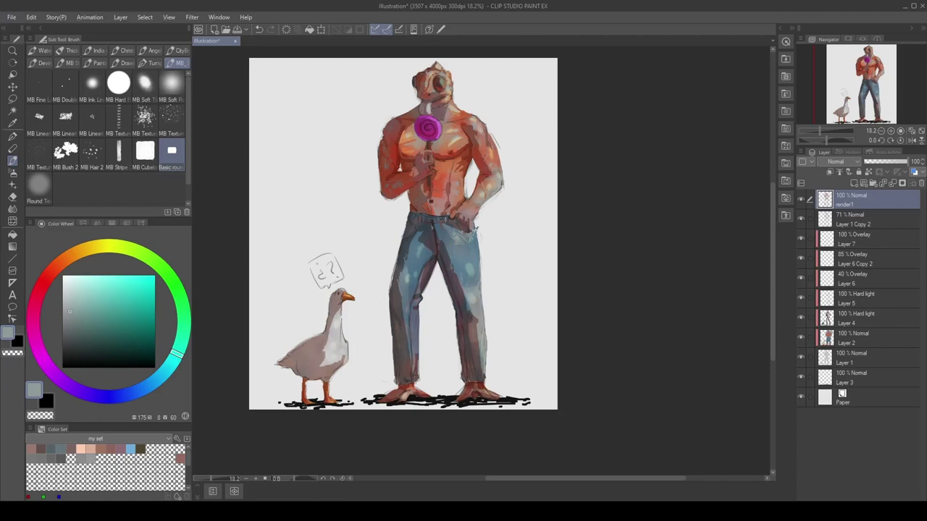
Step: Touch up the hip and upper thigh of the jeans leg farther from the goose with sampled slate blue
left_click(435, 252, "alt")
left_click(469, 251, "alt")
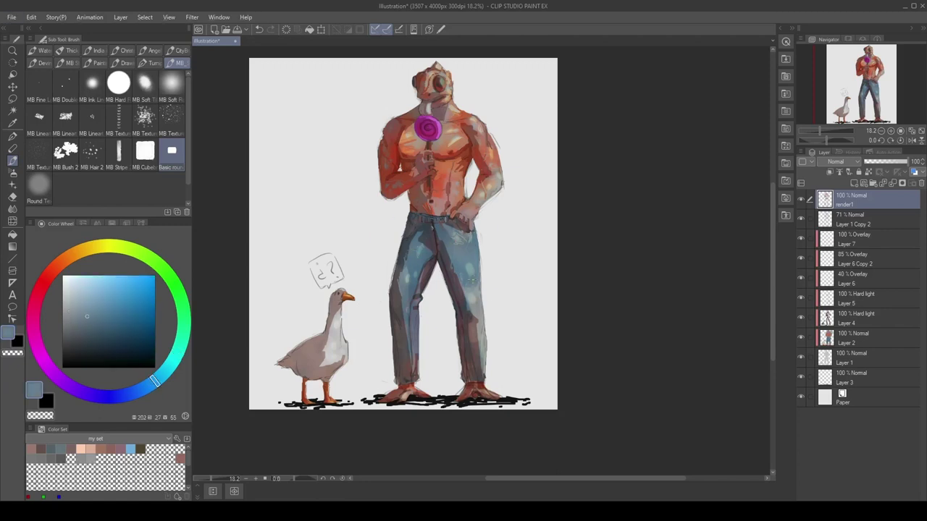
scroll(428, 214, "up", 2)
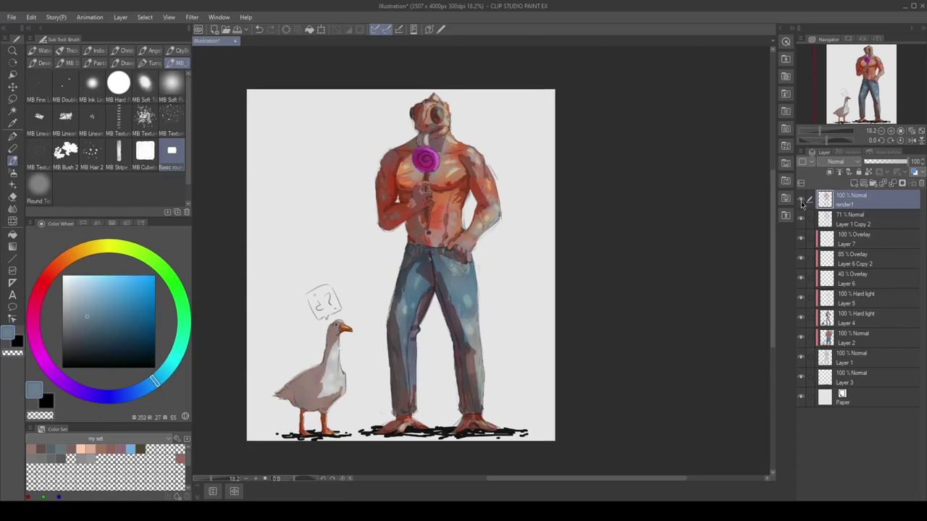
left_click(820, 257)
key("j")
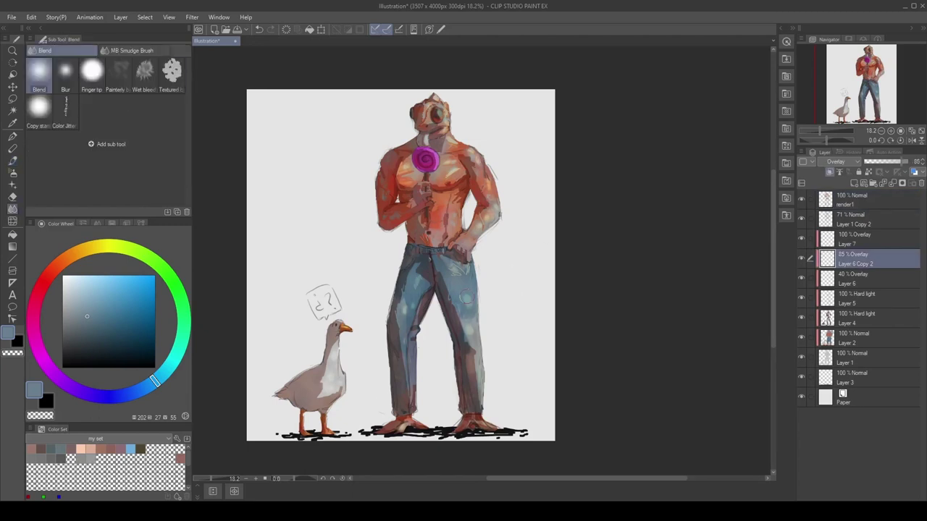
scroll(431, 269, "up", 1)
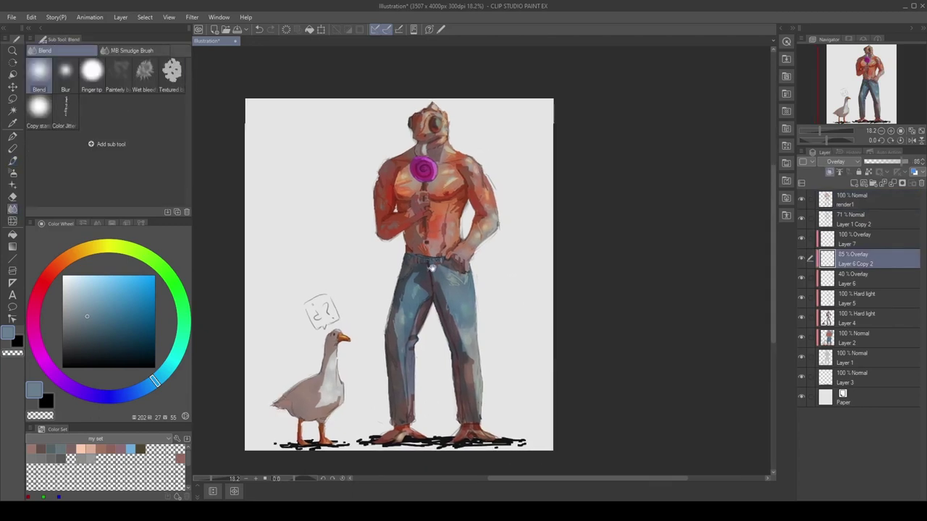
Step: On render1, erase stray outlines outside the neck, shoulder and arm on the goose's side with the multiple-layer eraser
left_click(828, 194)
scroll(475, 221, "up", 2)
key("e")
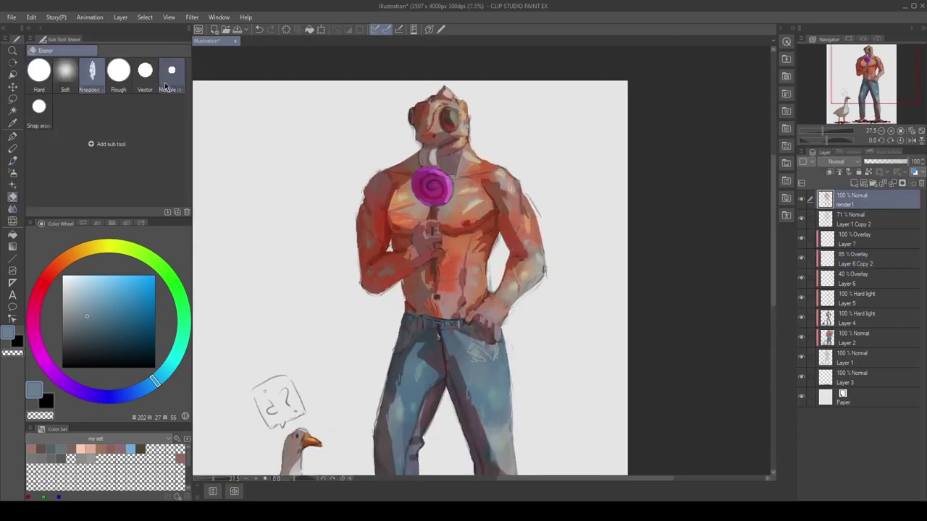
left_click(166, 86)
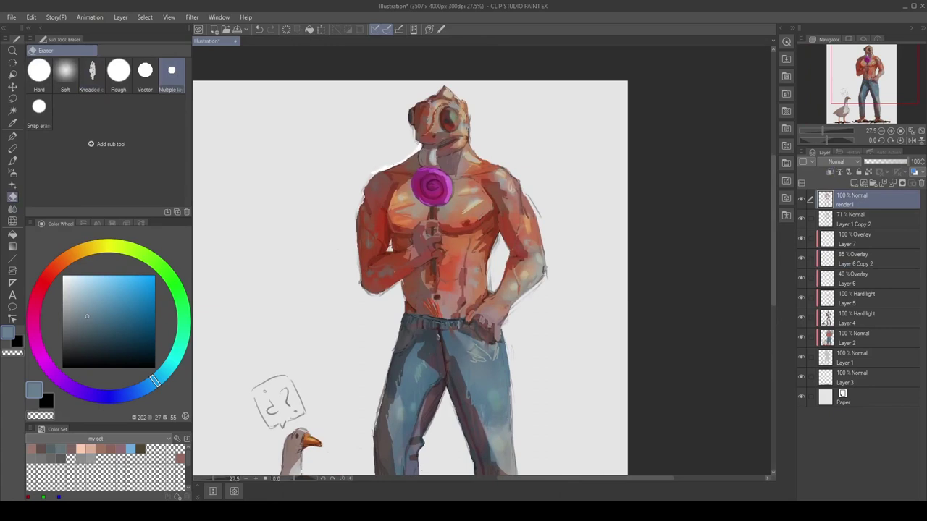
mouse_move(416, 141)
left_mouse_down()
mouse_move(365, 180)
mouse_move(360, 208)
left_mouse_up()
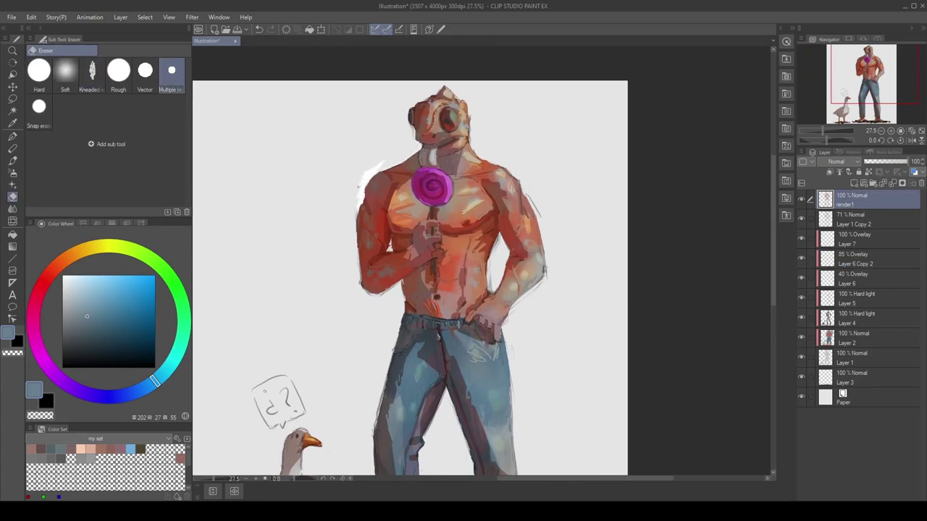
mouse_move(383, 162)
left_mouse_down()
mouse_move(351, 232)
mouse_move(358, 278)
left_mouse_up()
mouse_move(358, 246)
left_mouse_down()
mouse_move(358, 288)
mouse_move(384, 297)
mouse_move(394, 316)
mouse_move(389, 361)
left_mouse_up()
Step: Erase the stray sketch lines along the inner and outer edges of both jeans legs
mouse_move(391, 362)
left_mouse_down()
mouse_move(410, 302)
mouse_move(390, 381)
mouse_move(387, 237)
left_mouse_up()
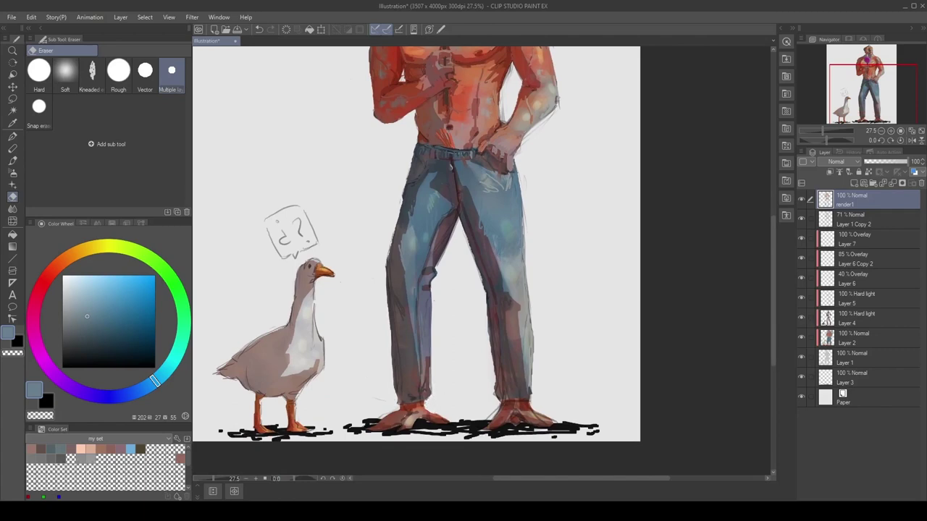
left_click_drag(434, 329, 416, 346)
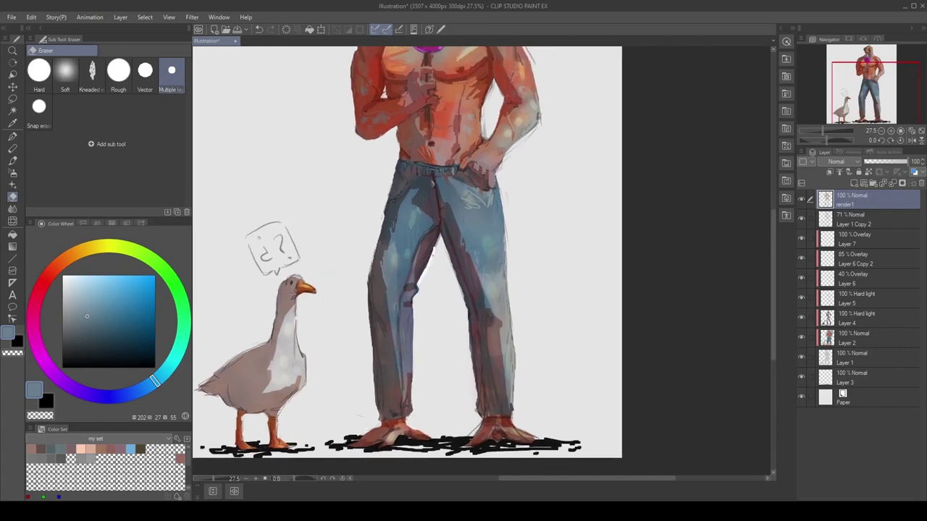
mouse_move(475, 397)
left_mouse_down()
mouse_move(475, 415)
mouse_move(516, 374)
mouse_move(517, 350)
left_mouse_up()
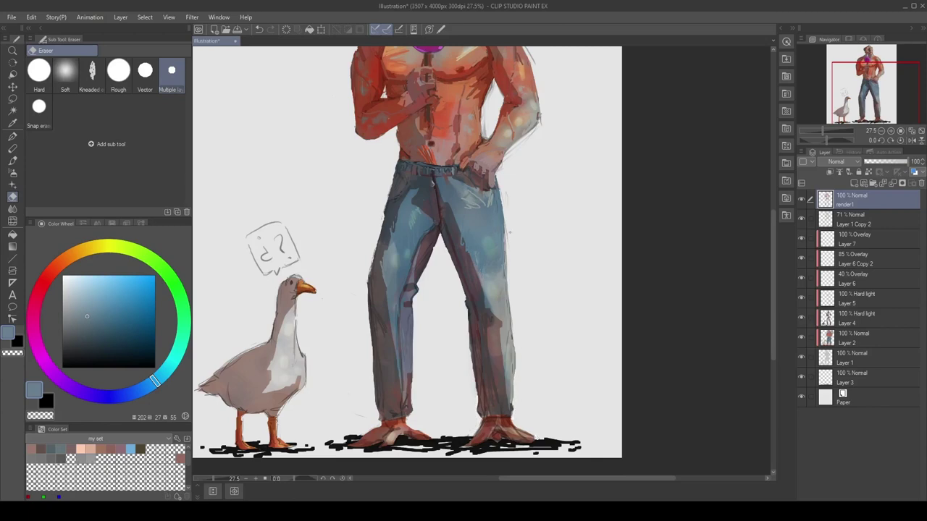
left_click_drag(506, 219, 507, 281)
Step: Clean up the gap between torso and hip-side arm and the forearm's outer edge, and save the illustration
scroll(405, 260, "up", 5)
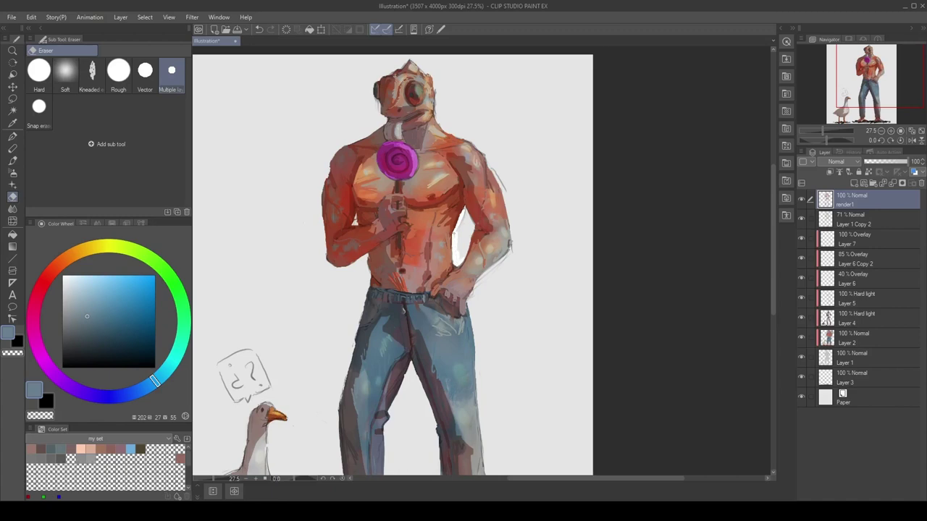
left_click_drag(467, 232, 467, 210)
left_click_drag(509, 253, 470, 300)
left_click_drag(391, 290, 346, 367)
key("ctrl+s")
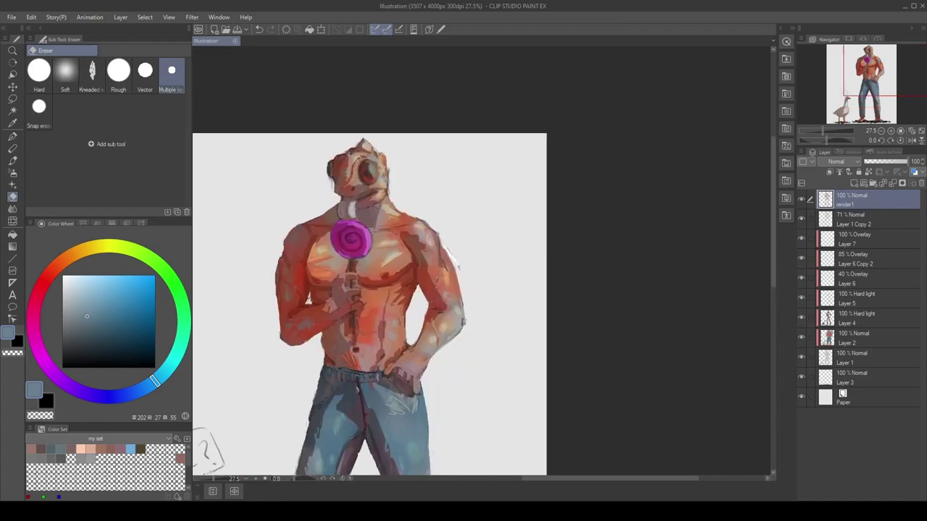
Step: Erase the leftover sketch lines outside the hip-side upper arm, the back of the neck and the face
left_click_drag(391, 290, 434, 296)
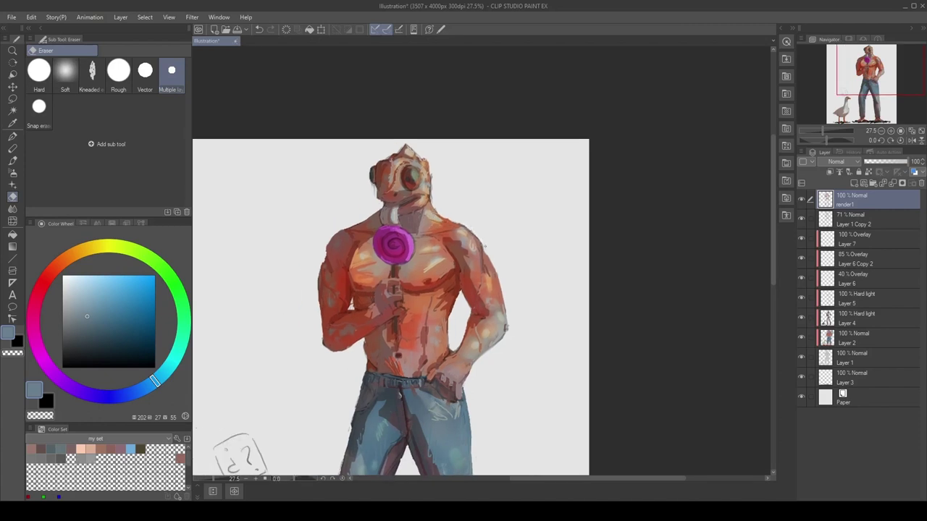
left_click_drag(506, 250, 484, 278)
left_click_drag(391, 289, 431, 347)
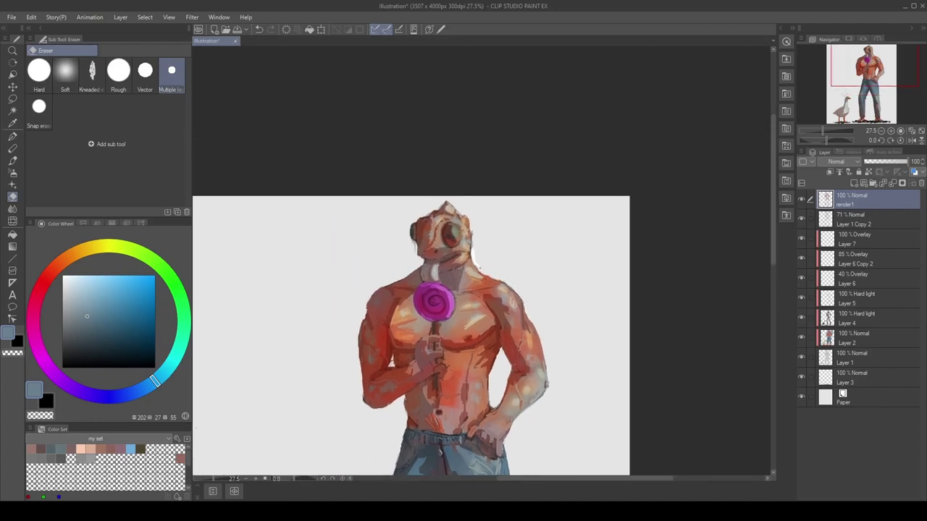
left_click_drag(391, 290, 391, 214)
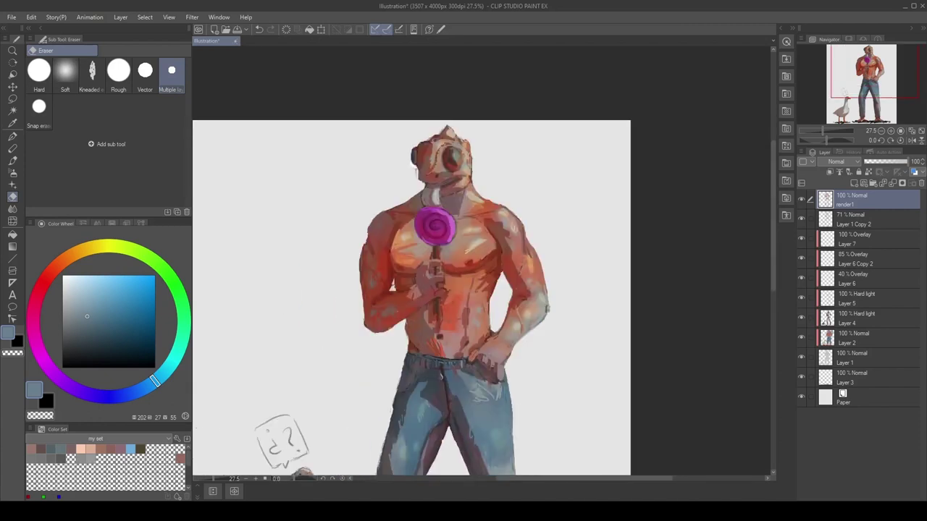
left_click_drag(391, 377, 398, 222)
scroll(404, 196, "down", 3)
scroll(456, 195, "up", 2)
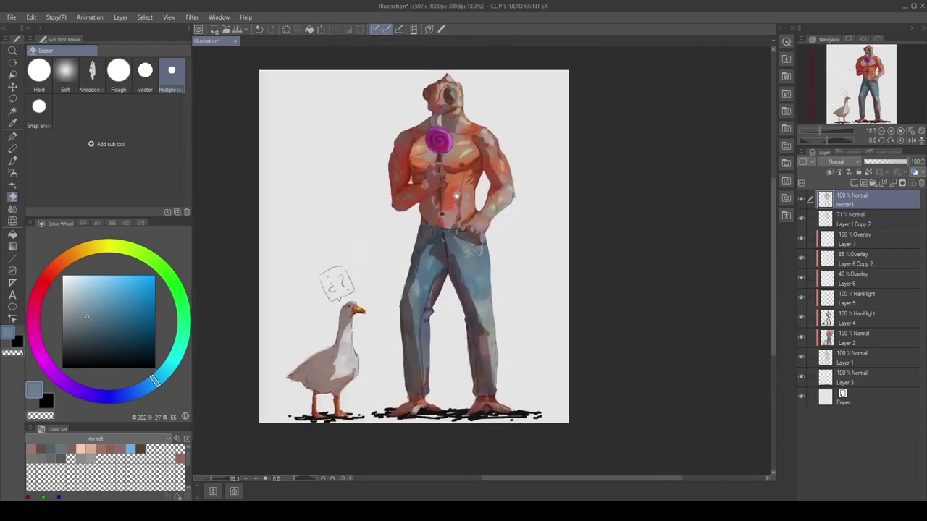
Step: Add a new layer named render2 above render1
left_click(854, 183)
type("render2")
key("Return")
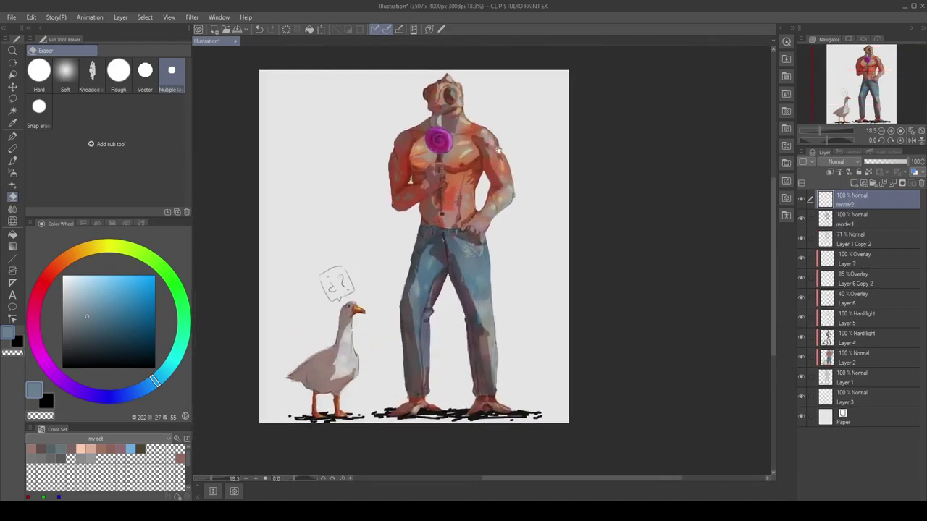
Step: Refine the chameleon's face, eye and head crest on render2 with a round Turnip brush and sampled reddish browns
left_click_drag(413, 246, 406, 266)
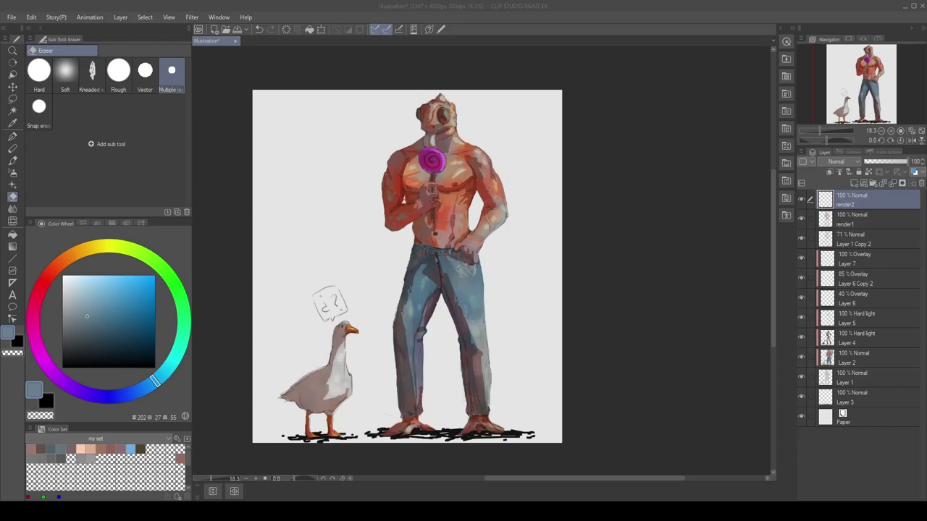
scroll(453, 109, "up", 2)
key("b")
left_click(123, 63)
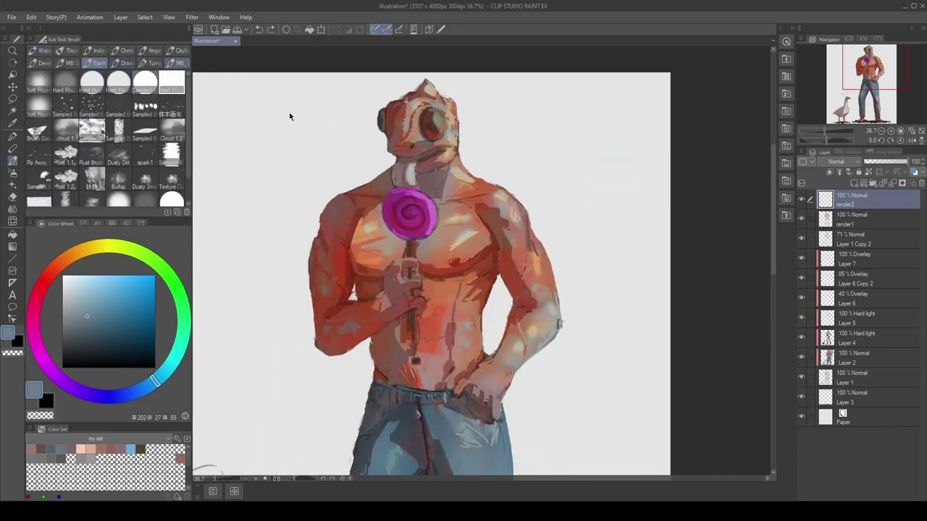
left_click(150, 63)
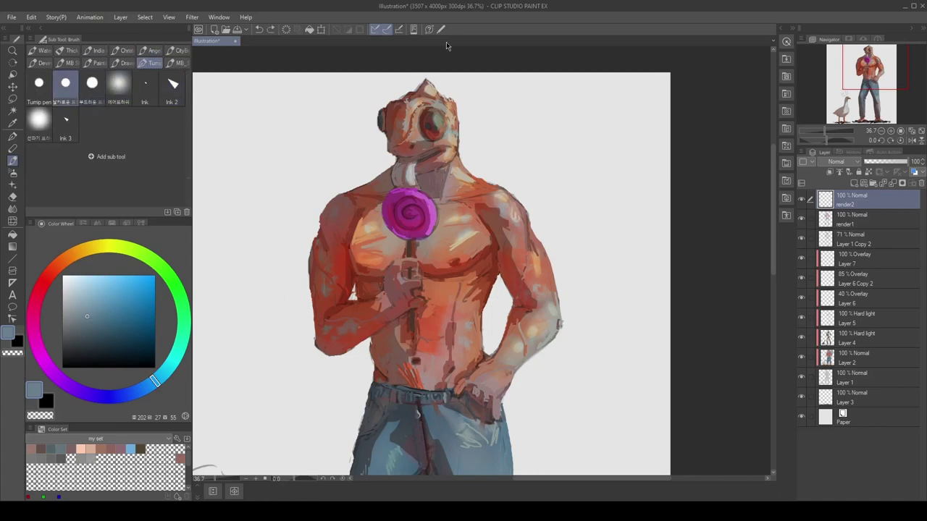
left_click(424, 150, "alt")
left_click(395, 142, "alt")
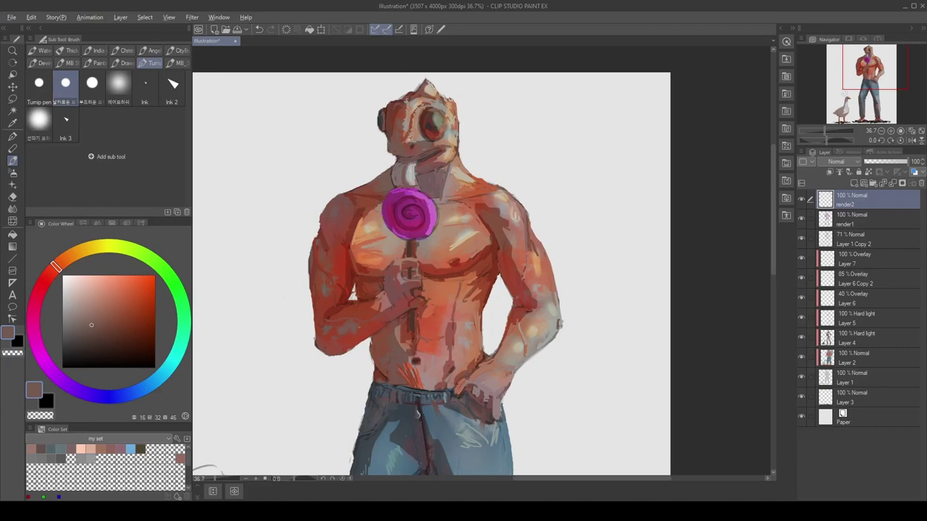
scroll(393, 48, "up", 2)
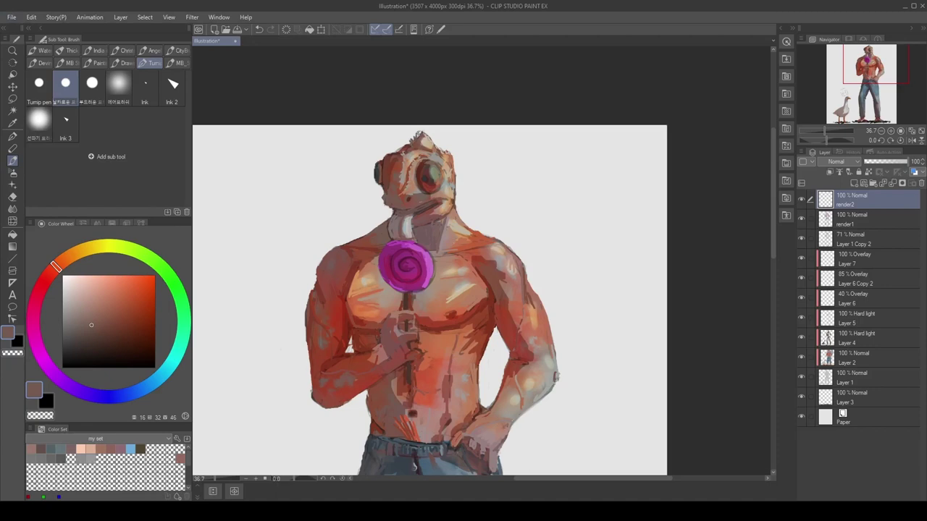
Step: Touch up the back of the head and the throat with sampled warm grey and muted reddish brown
left_click(440, 154, "alt")
scroll(423, 163, "down", 2)
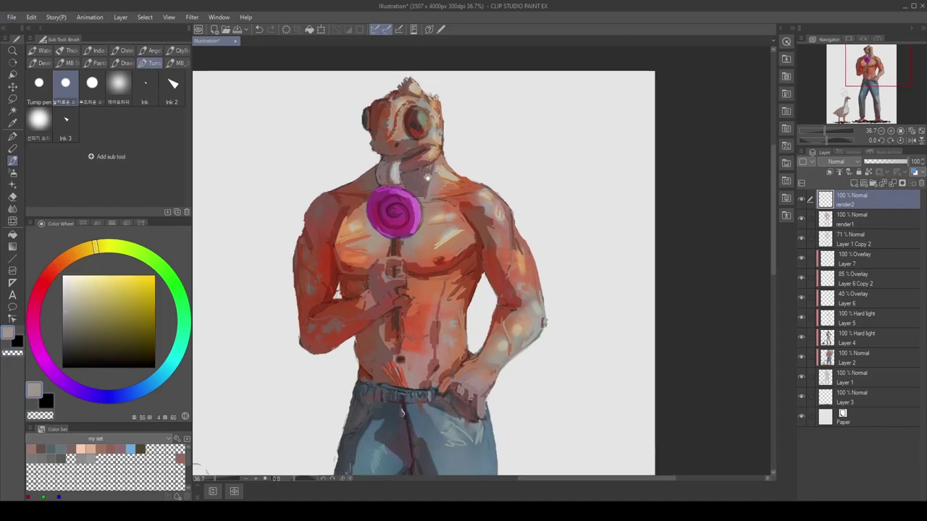
left_click(405, 184, "alt")
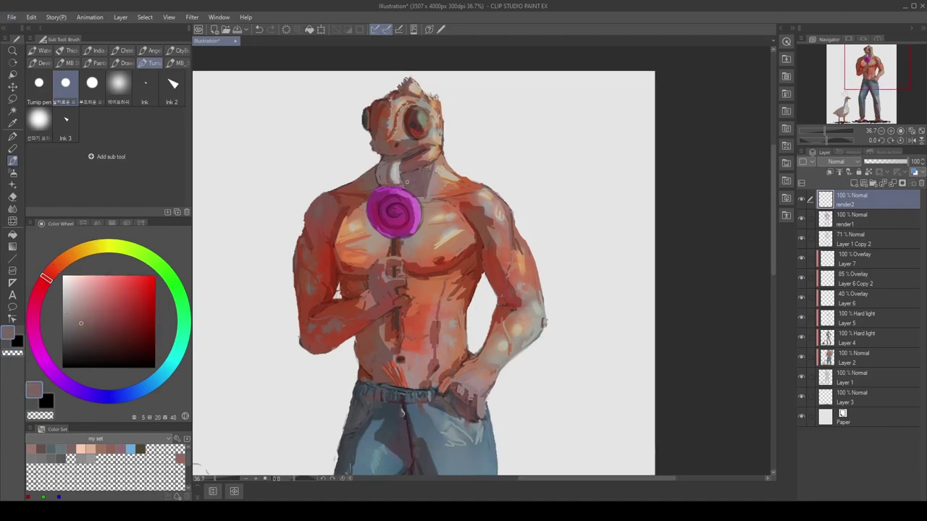
Step: Refine the toes of the foot nearer the goose with a sampled muted brown
scroll(416, 389, "down", 12)
left_click(417, 389, "alt")
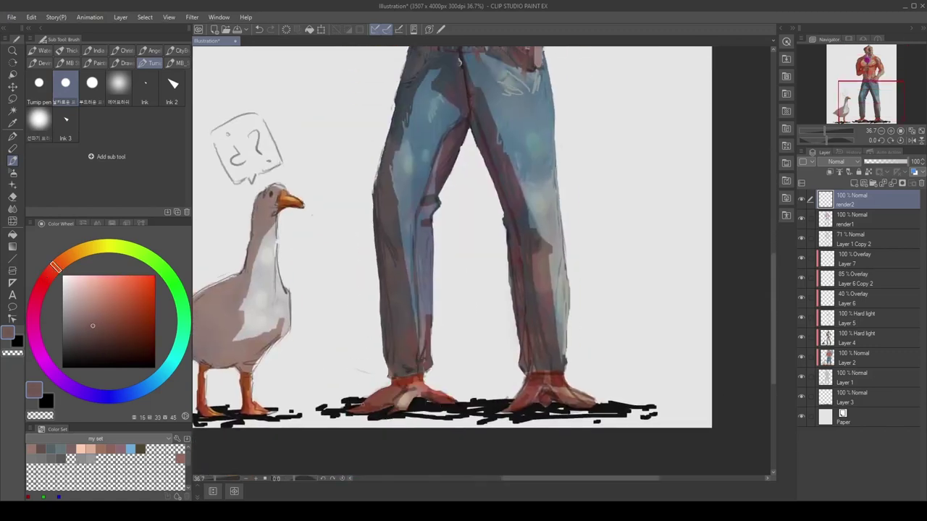
left_click_drag(398, 406, 388, 418)
left_click_drag(447, 403, 465, 395)
scroll(586, 398, "down", 3)
scroll(586, 398, "up", 2)
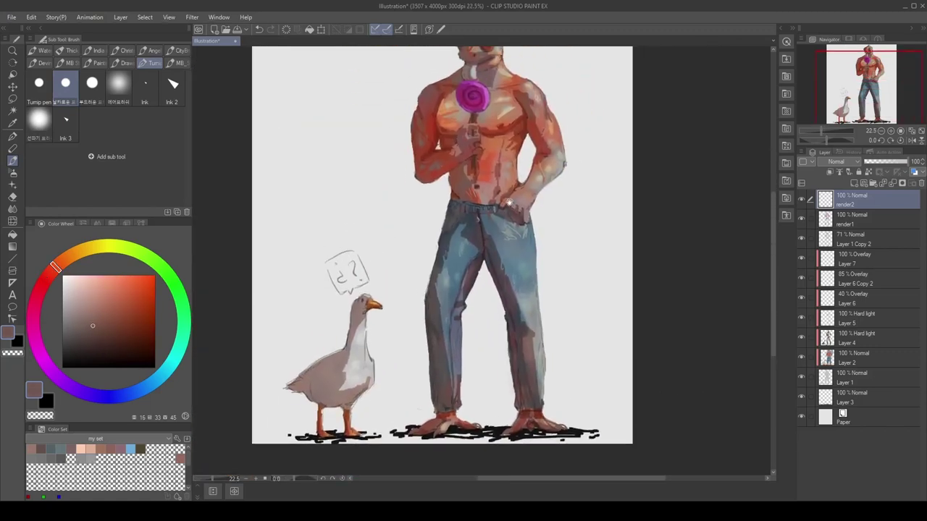
Step: Pick up a saturated red and extend the canvas above the head to 3507 x 4168 px
left_click_drag(498, 108, 542, 160)
left_click(375, 288, "alt")
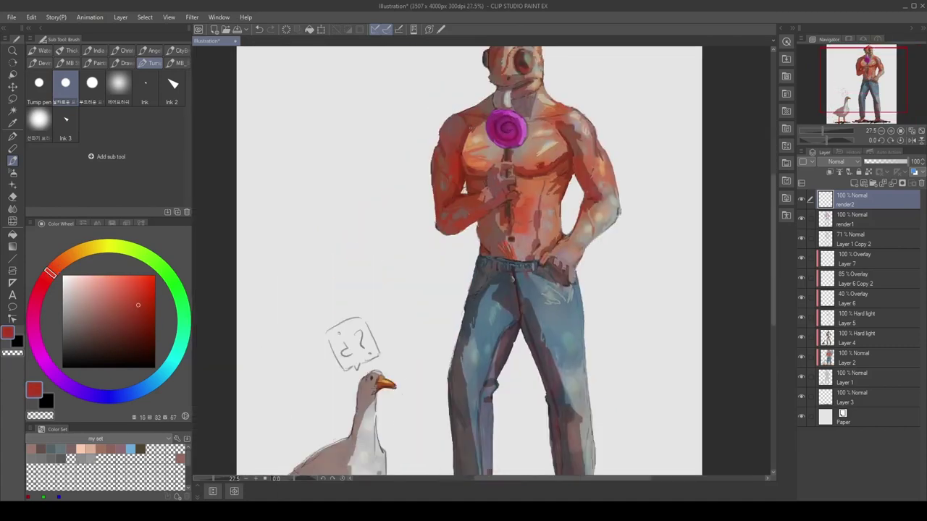
scroll(464, 289, "down", 2)
key("ctrl+alt+c")
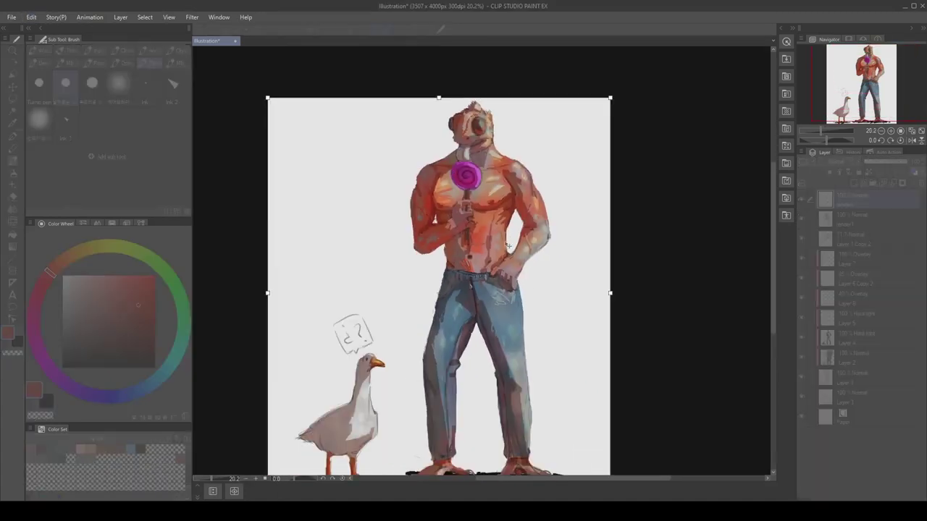
key("Return")
key("ctrl+alt+c")
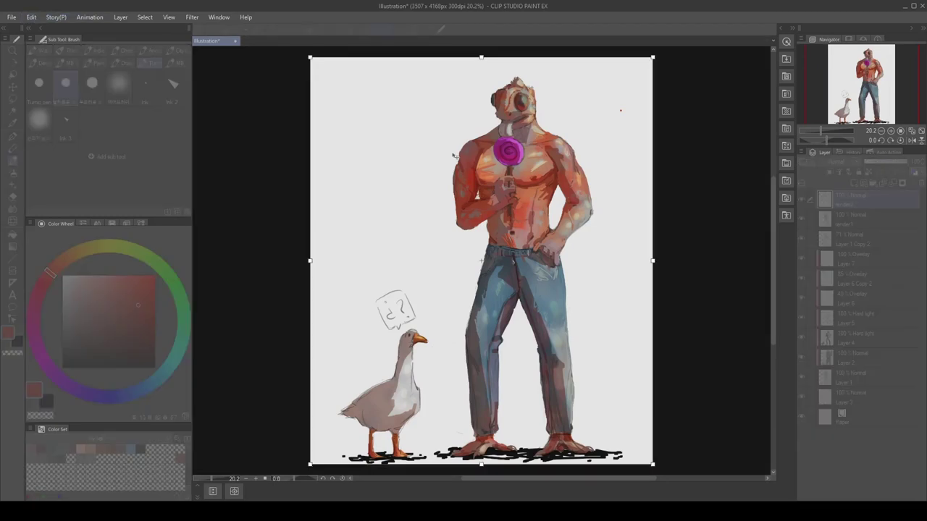
key("Escape")
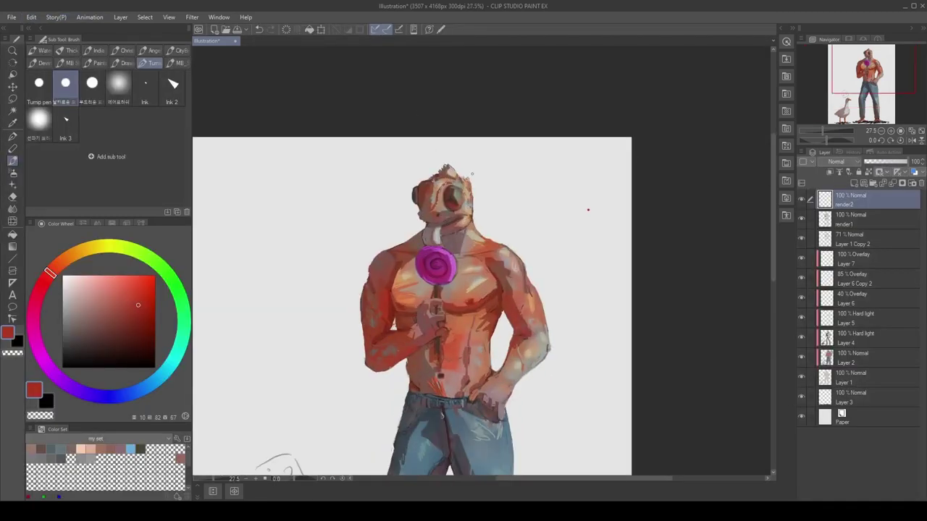
left_click_drag(461, 177, 476, 157)
left_click_drag(862, 208, 801, 383)
key("ctrl+z")
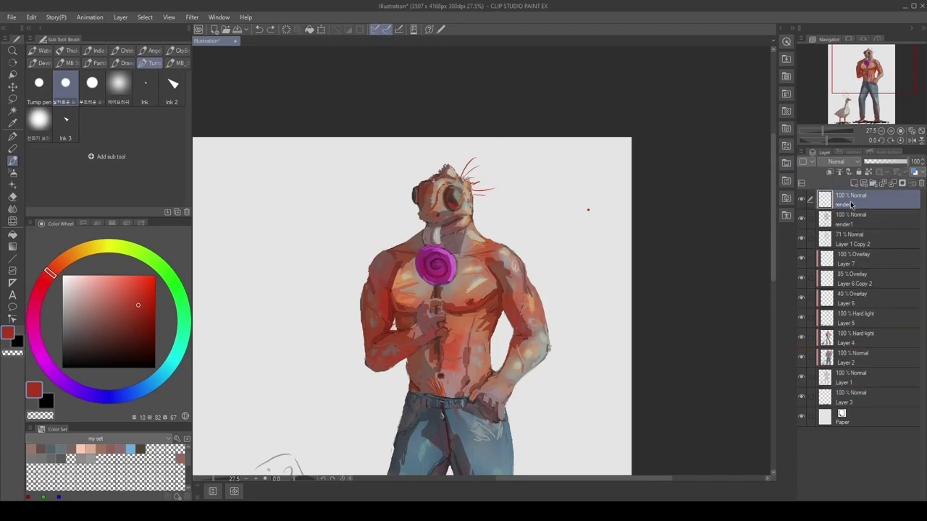
key("ctrl+z")
key("ctrl+z")
Step: Add a new layer directly above Layer 3 and sketch thin red spines behind the head, neck and back
left_click(861, 399)
key("ctrl+shift+n")
left_click_drag(456, 177, 489, 155)
left_click_drag(469, 195, 491, 183)
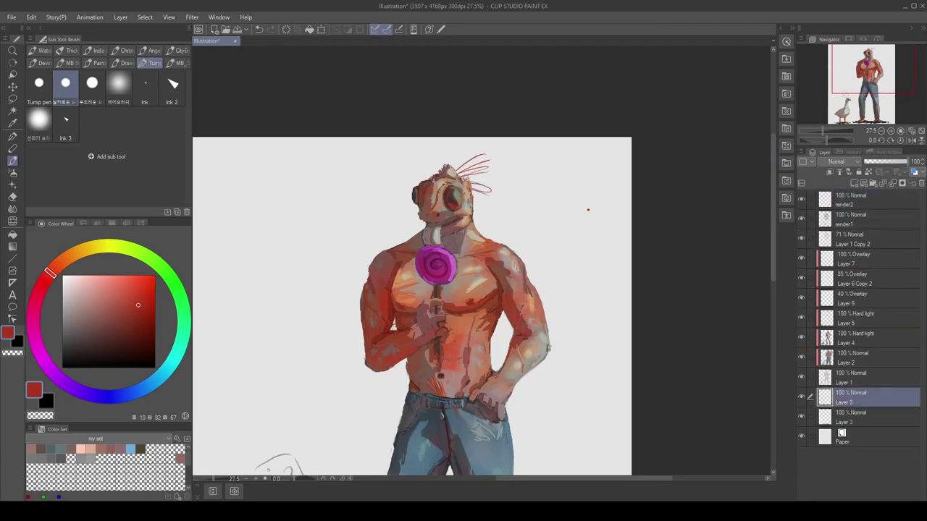
left_click_drag(469, 219, 492, 207)
scroll(516, 173, "down", 3)
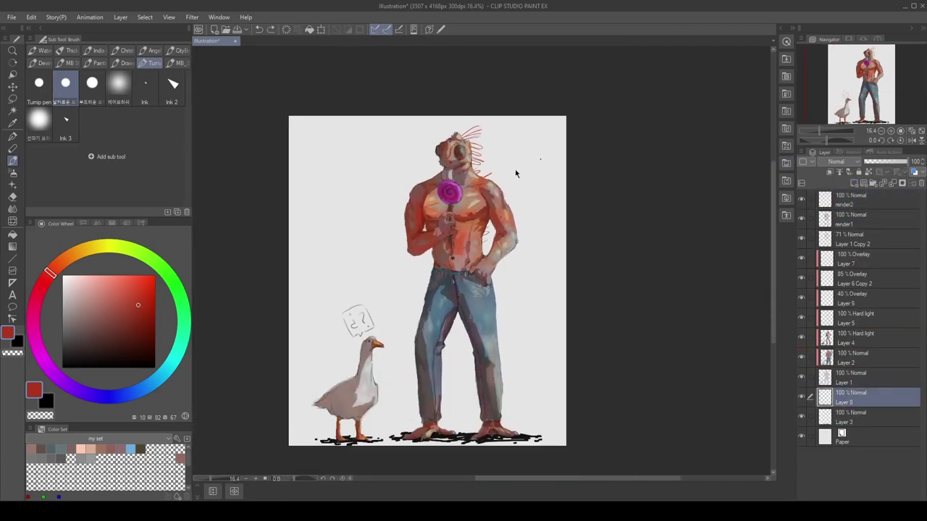
Step: Thin out the red spines behind the head and neck with the kneaded eraser
left_click_drag(423, 301, 440, 357)
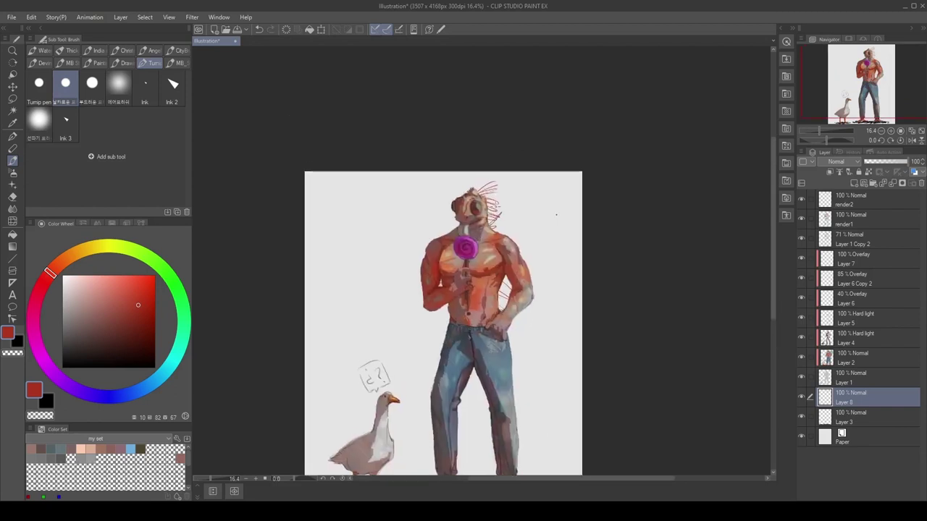
key("e")
left_click_drag(496, 208, 486, 219)
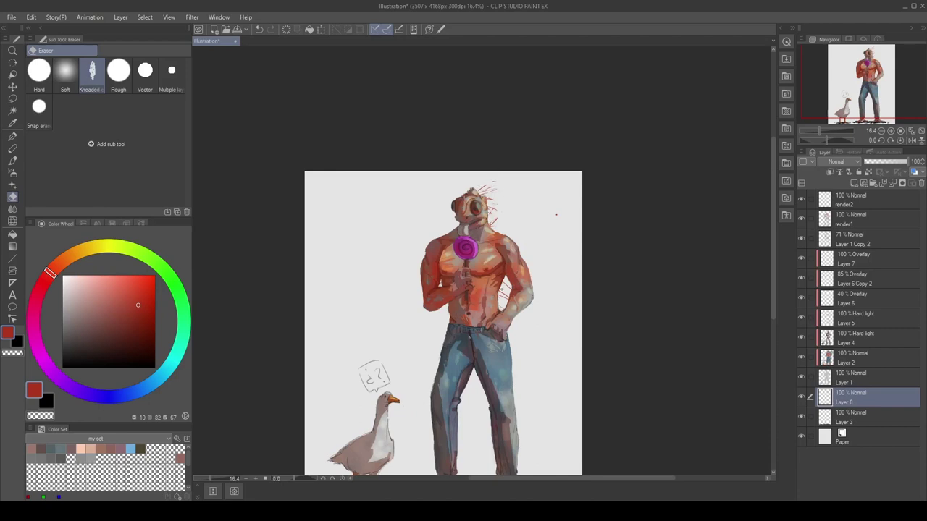
Step: Lower the opacity of Layer 8, which holds the red spines, to 55%
left_click_drag(556, 215, 557, 153)
key("b")
key("e")
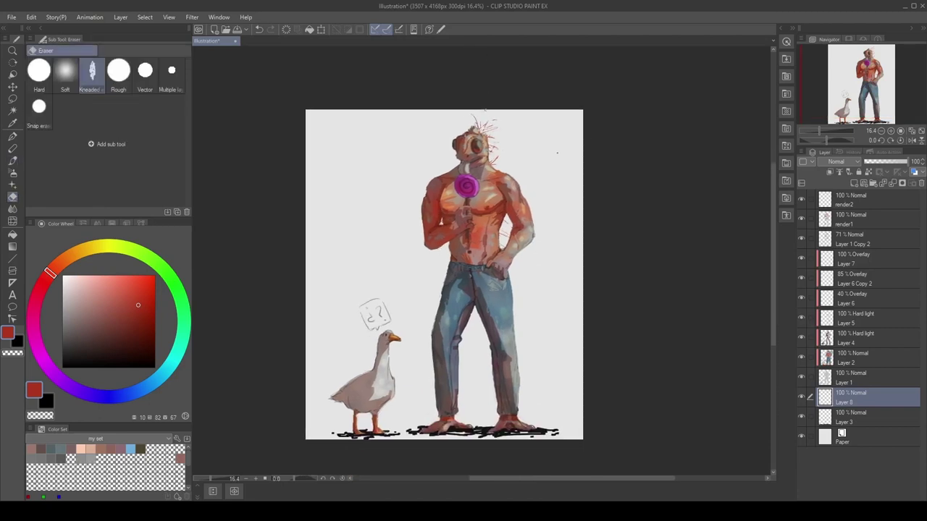
key("b")
left_click_drag(551, 217, 567, 209)
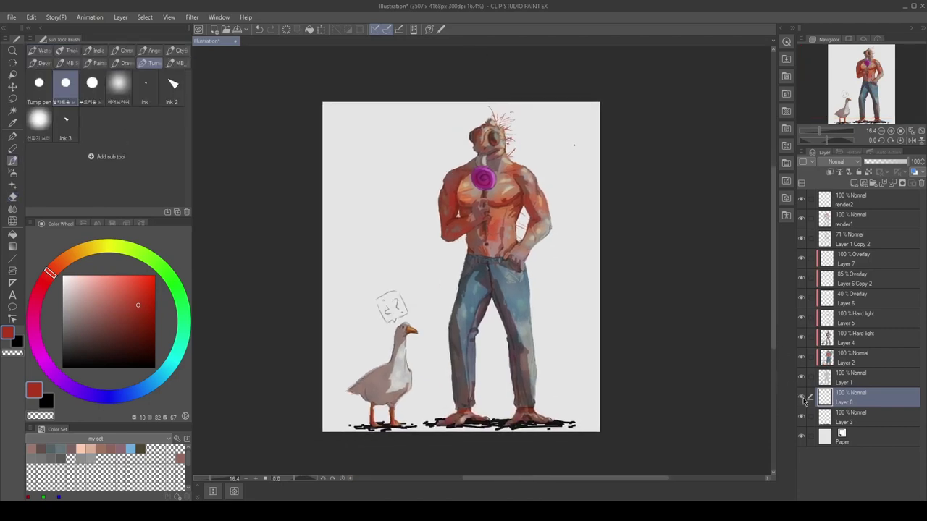
scroll(649, 232, "up", 2)
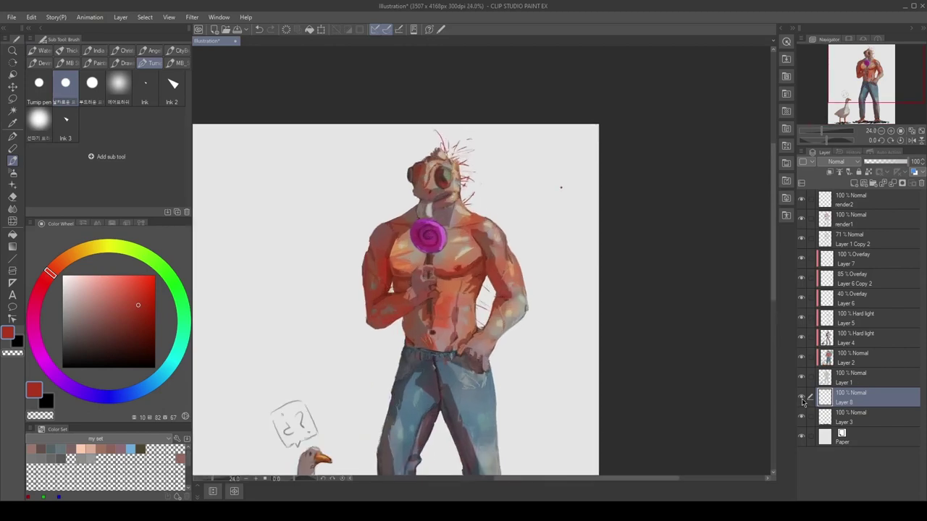
left_click(889, 162)
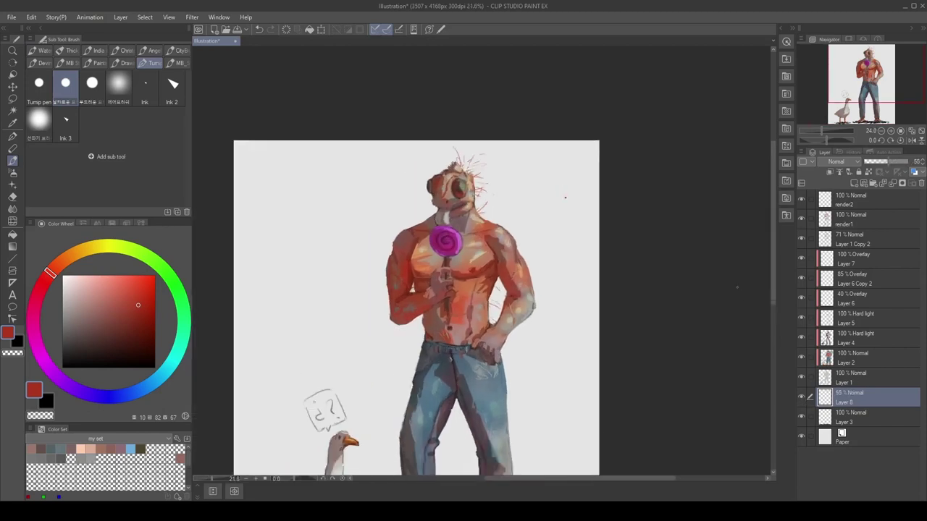
Step: On the render2 layer, dab a sampled pale beige around the chameleon's face and near shoulder with a Paint group brush
scroll(558, 170, "down", 3)
scroll(558, 170, "up", 4)
left_click(854, 200)
scroll(558, 170, "up", 1)
left_click(544, 277, "alt")
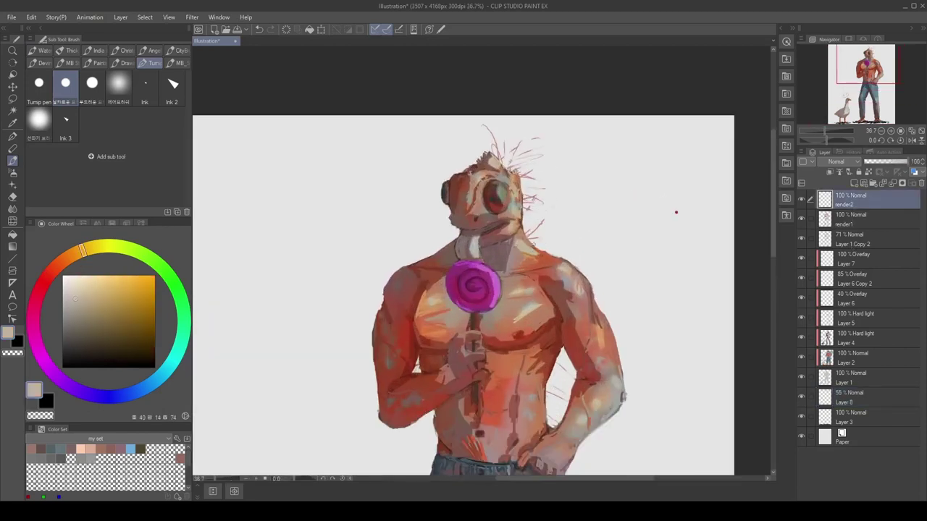
left_click(99, 63)
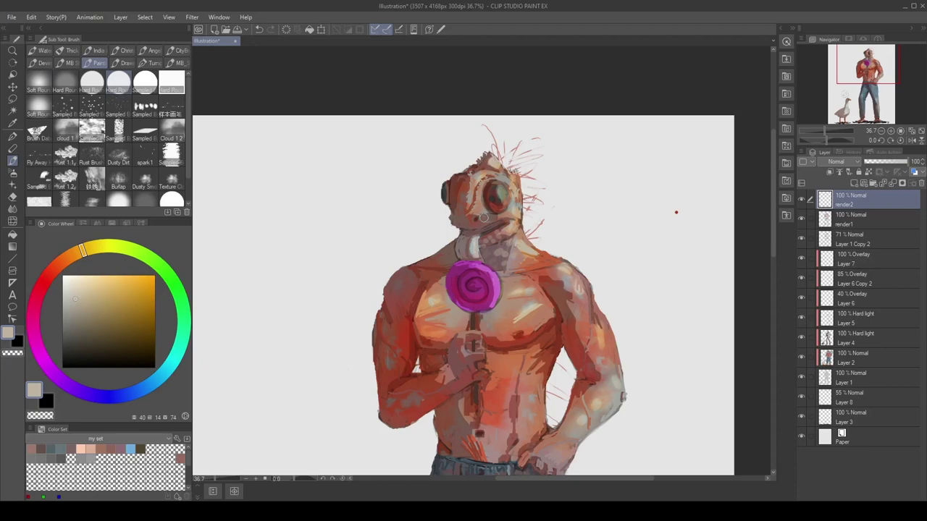
left_click_drag(571, 277, 556, 263)
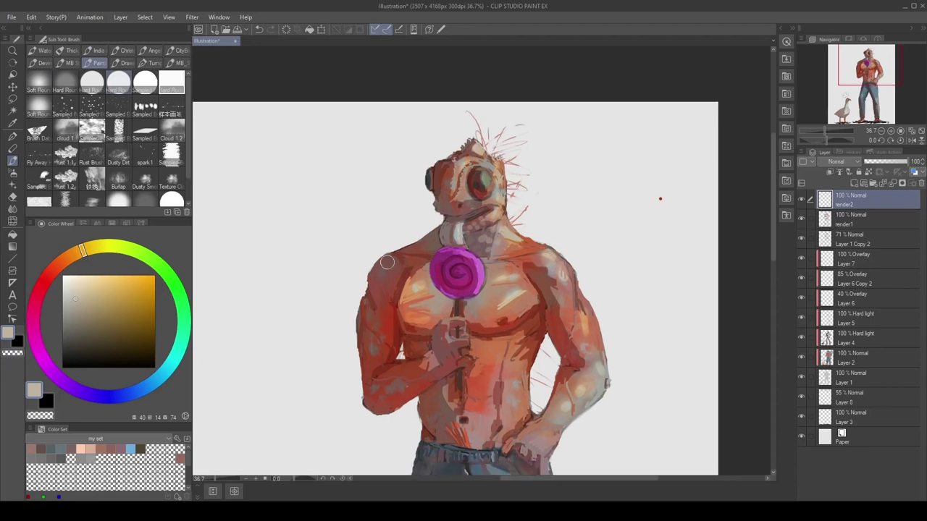
left_click_drag(380, 273, 362, 230)
Step: Refine the skin of the chest, torso and arms with sampled salmon, greyish tan and dull red tones
left_click(374, 237, "alt")
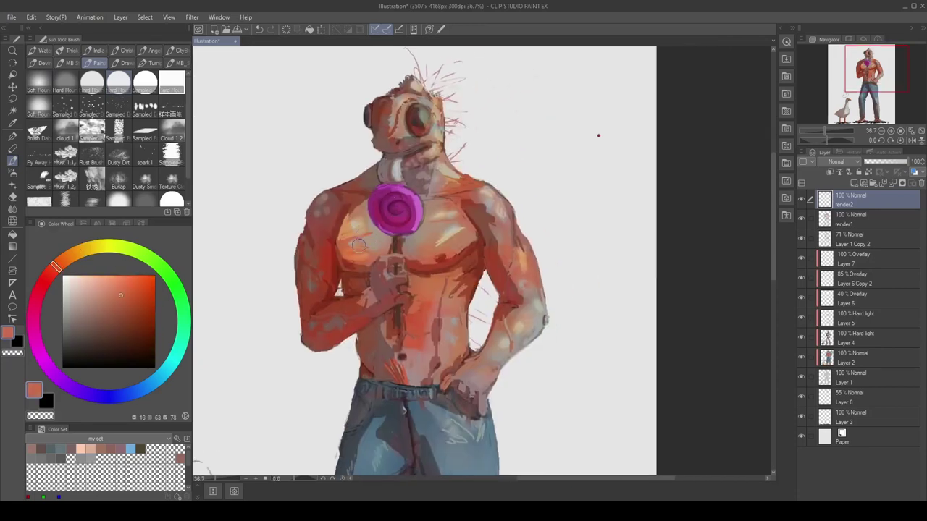
left_click(419, 239, "alt")
scroll(432, 223, "down", 3)
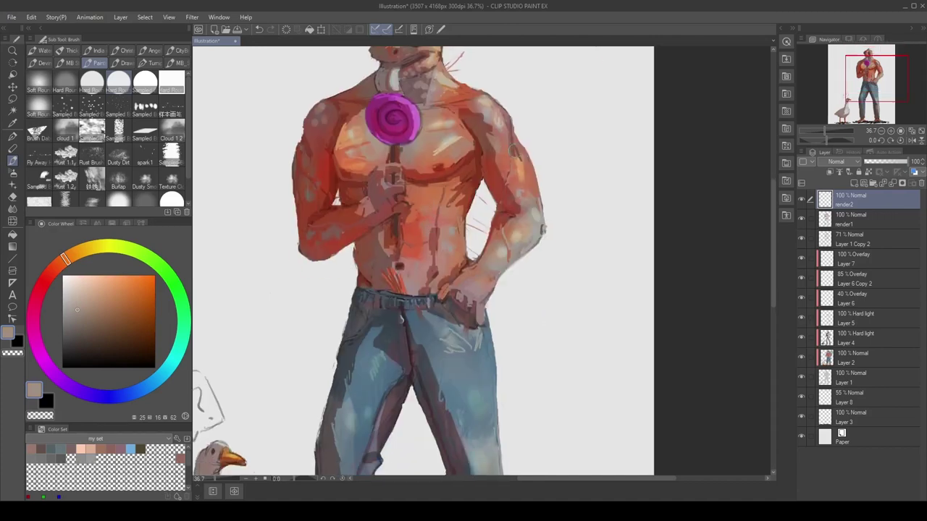
left_click(491, 256, "alt")
scroll(490, 252, "down", 3)
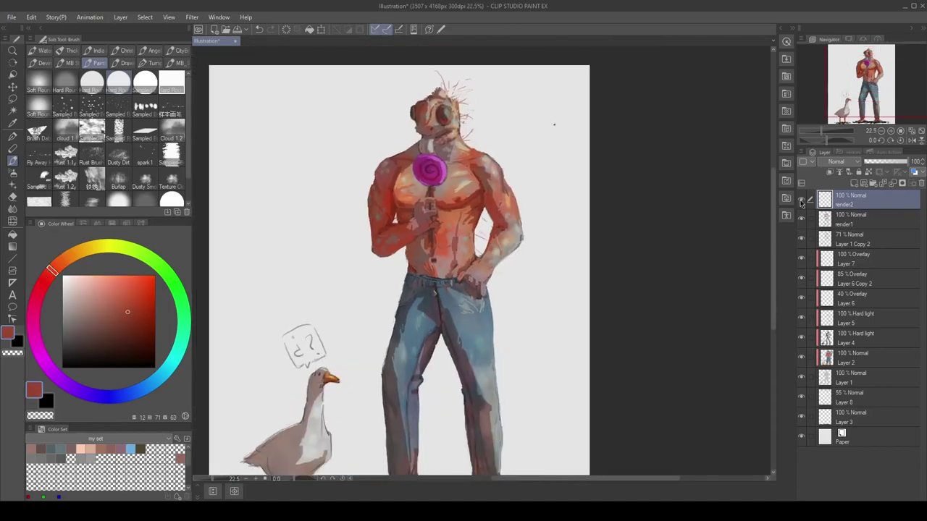
scroll(435, 276, "down", 1)
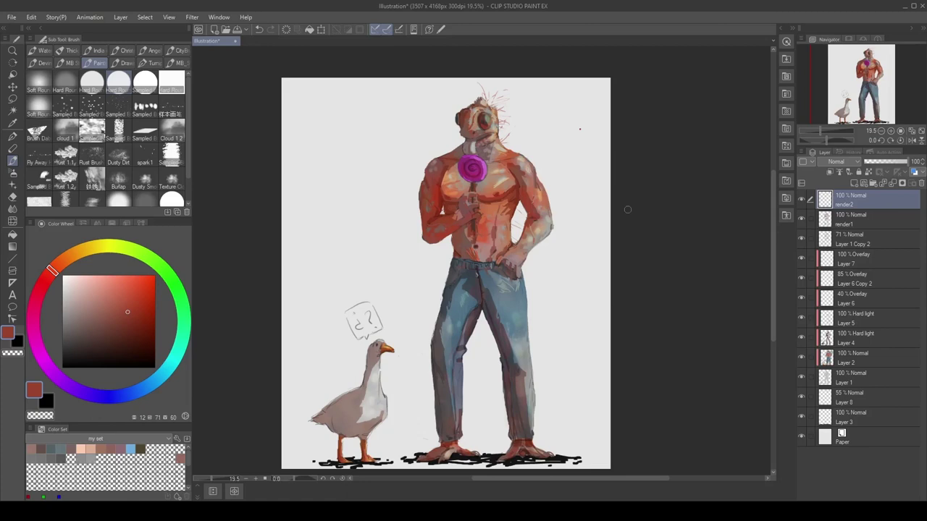
scroll(661, 108, "down", 1)
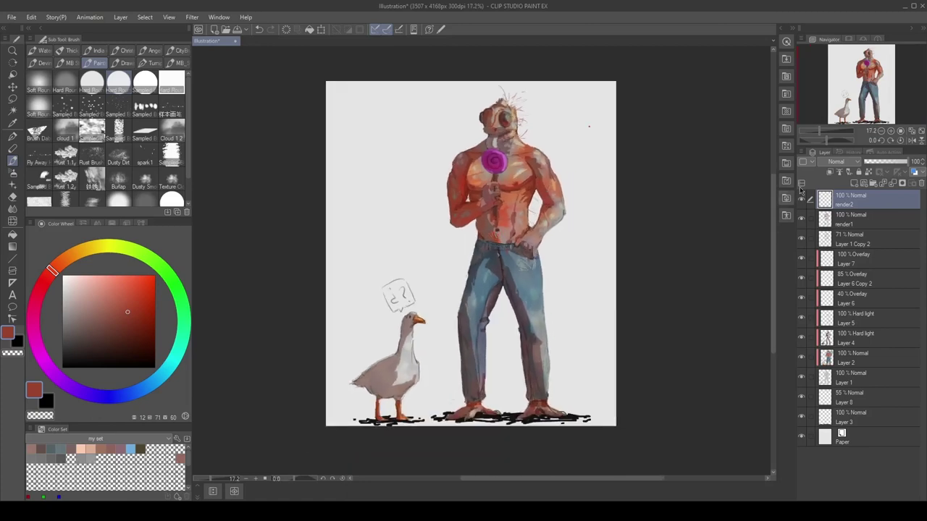
Step: Select the silhouettes of the man and goose, add a Tone Curve correction layer masked to them, and set its opacity to 77%
left_click(827, 386, "ctrl")
key("ctrl+m")
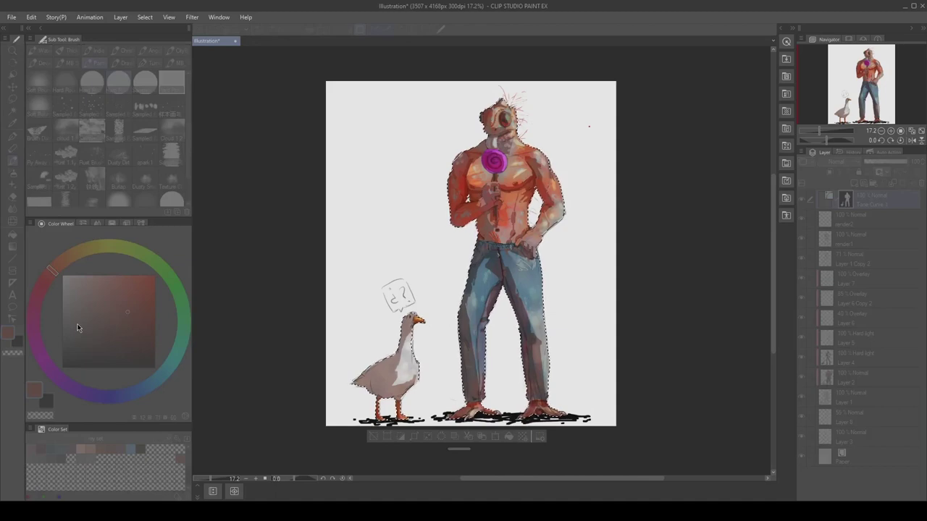
key("Return")
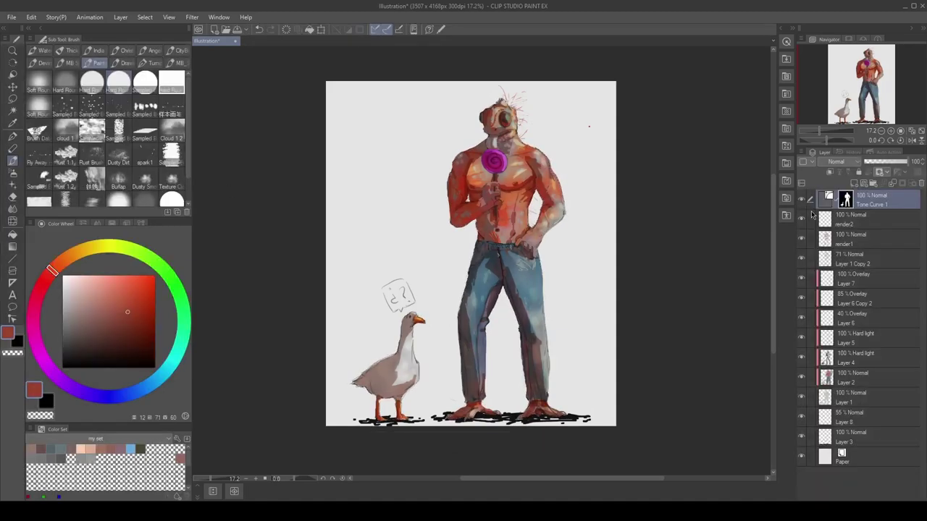
left_click_drag(887, 167, 898, 163)
key("m")
left_click_drag(552, 243, 531, 245)
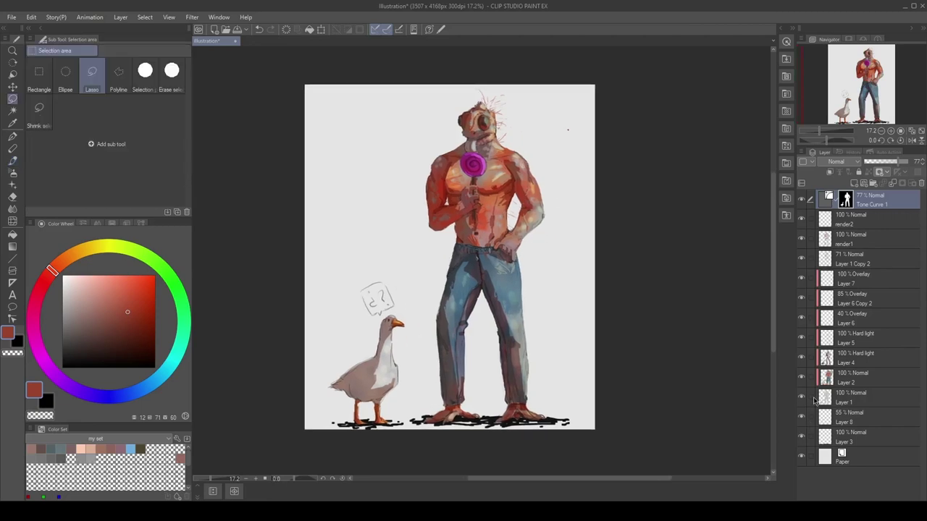
Step: With the paper temporarily hidden, merge all visible layers into a new combined layer and place it at the top of the stack
left_click(801, 436)
left_click(800, 436)
left_click(800, 455)
left_click(854, 436)
left_click(867, 199, "shift")
key("ctrl+shift+alt+e")
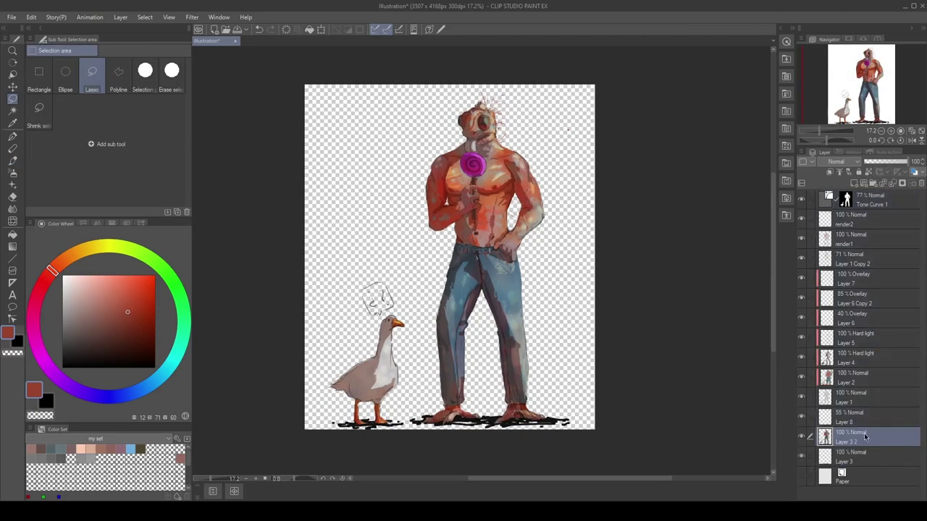
left_click(801, 476)
left_click_drag(449, 253, 440, 256)
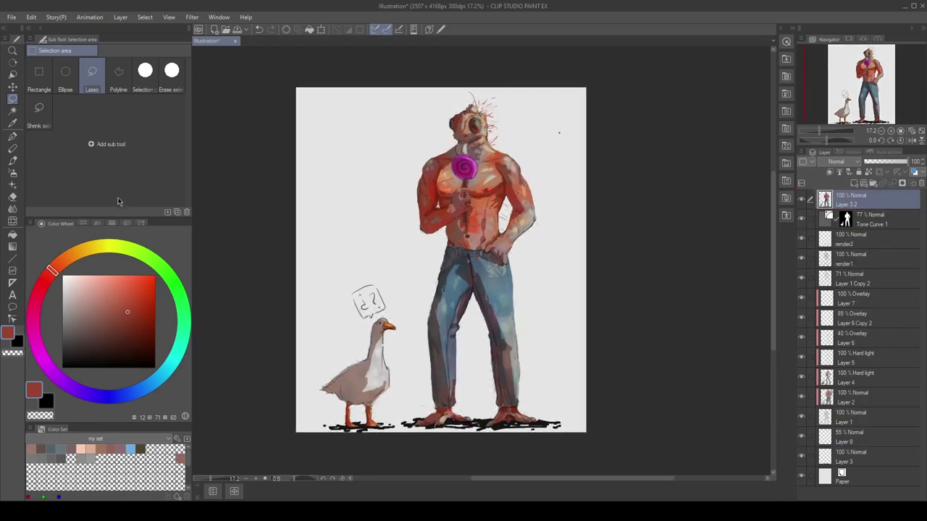
Step: Add a copy of the merged layer directly above it in Overlay mode at 100% opacity
left_click(888, 153)
left_click(854, 185)
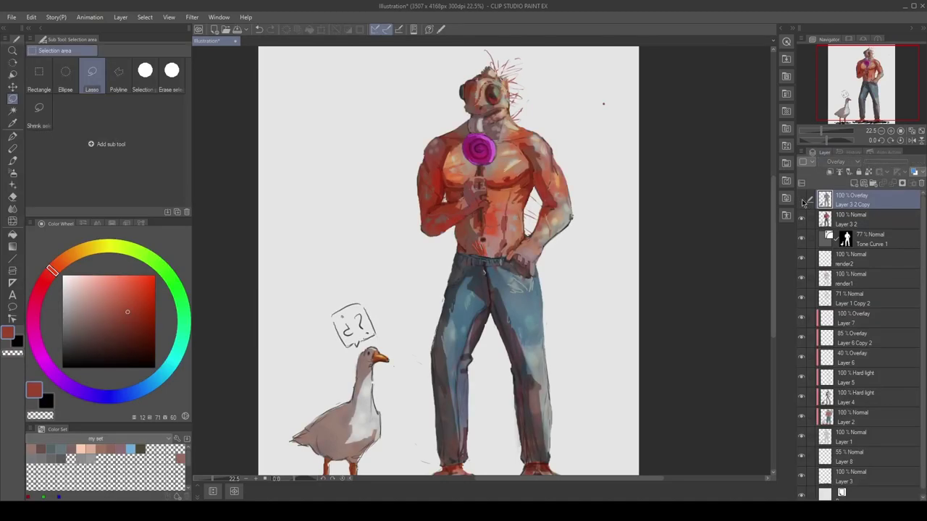
key("ctrl+0")
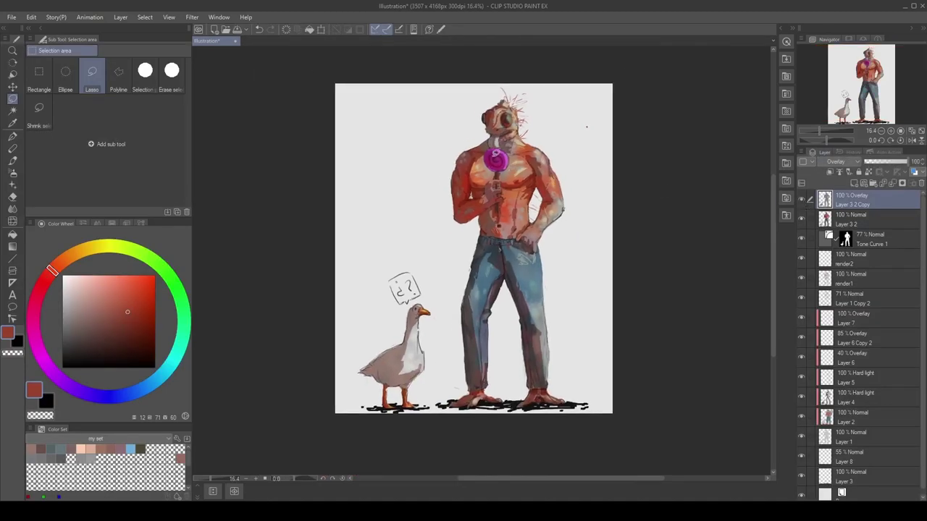
Step: On the merged layer below the Overlay copy, repaint the lollipop's swirl with sampled purple and dark magenta tones
scroll(496, 153, "up", 1)
key("alt+[")
scroll(446, 73, "up", 3)
key("b")
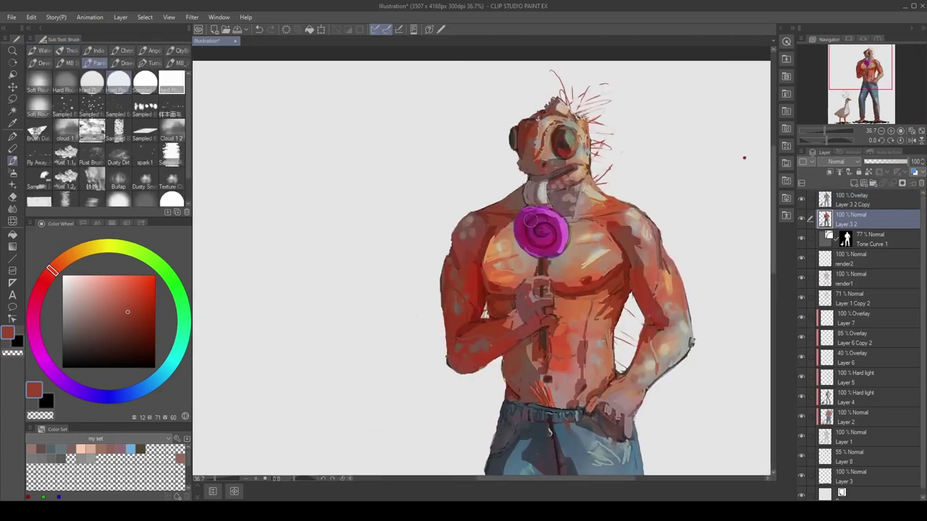
left_click(532, 221, "alt")
left_click(526, 226, "alt")
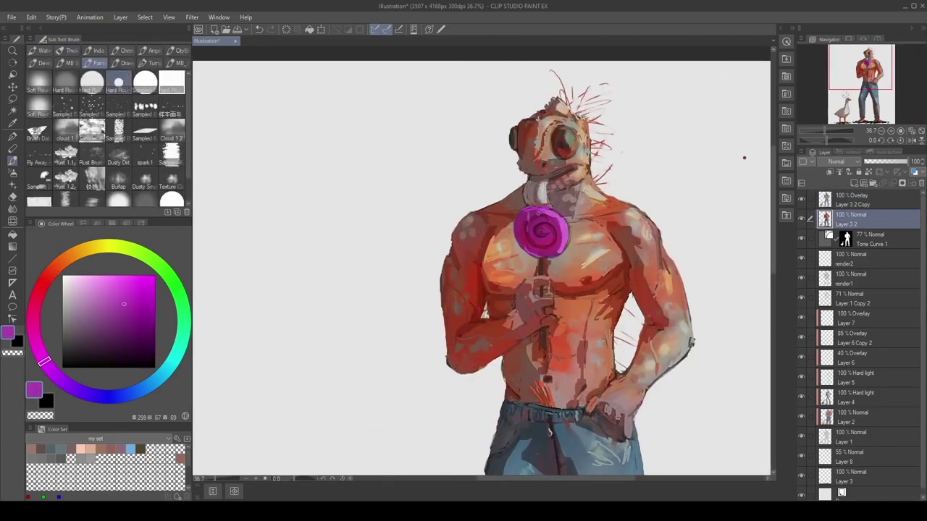
left_click(543, 221, "alt")
mouse_move(537, 214)
left_mouse_down()
mouse_move(553, 231)
mouse_move(527, 223)
left_mouse_up()
left_click(536, 217, "alt")
left_click(539, 229, "alt")
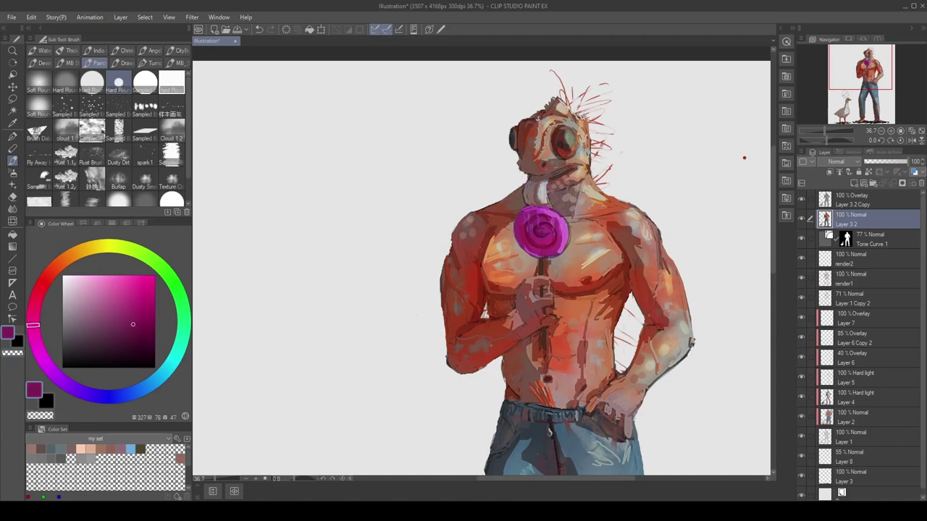
scroll(435, 185, "down", 3)
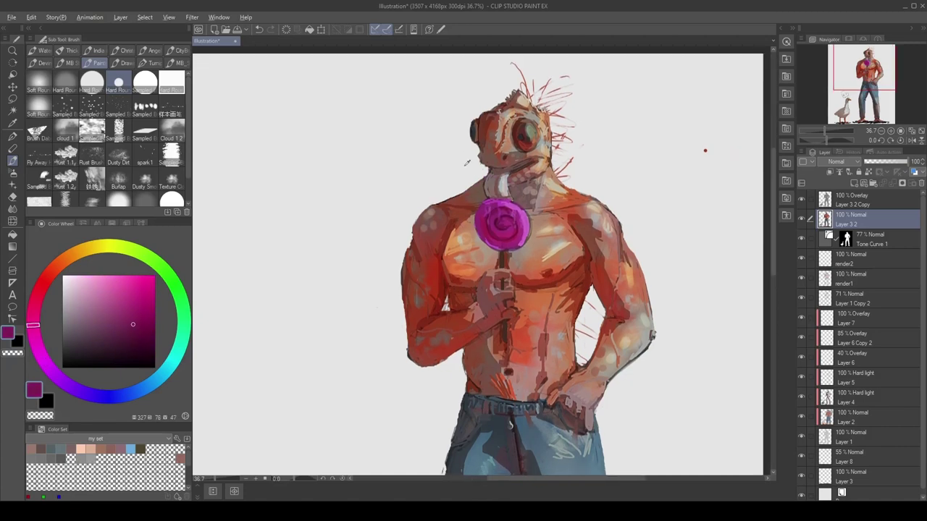
Step: Sample a muted brown beside the neck and touch up the edge between neck and shoulder
left_click(461, 197, "alt")
left_click(461, 197, "alt")
scroll(517, 240, "down", 1)
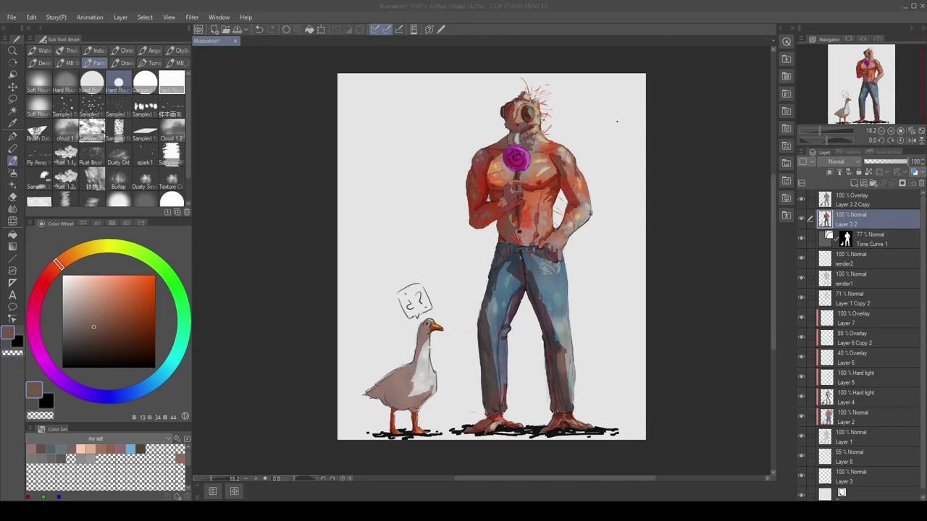
Step: Rotate the canvas view to -90° to work along the jeans and feet with the brush
key("r")
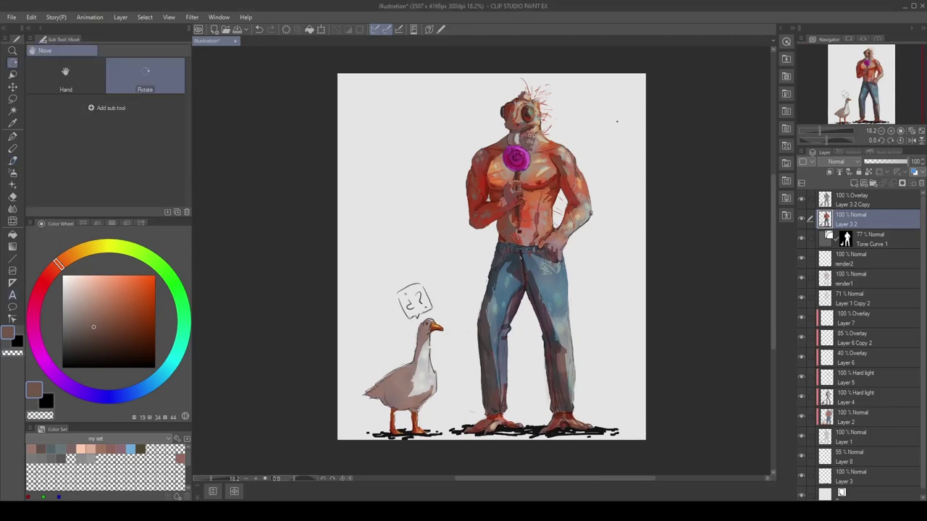
mouse_move(594, 217)
left_mouse_down()
mouse_move(572, 145)
mouse_move(362, 166)
left_mouse_up()
scroll(481, 260, "up", 3)
key("b")
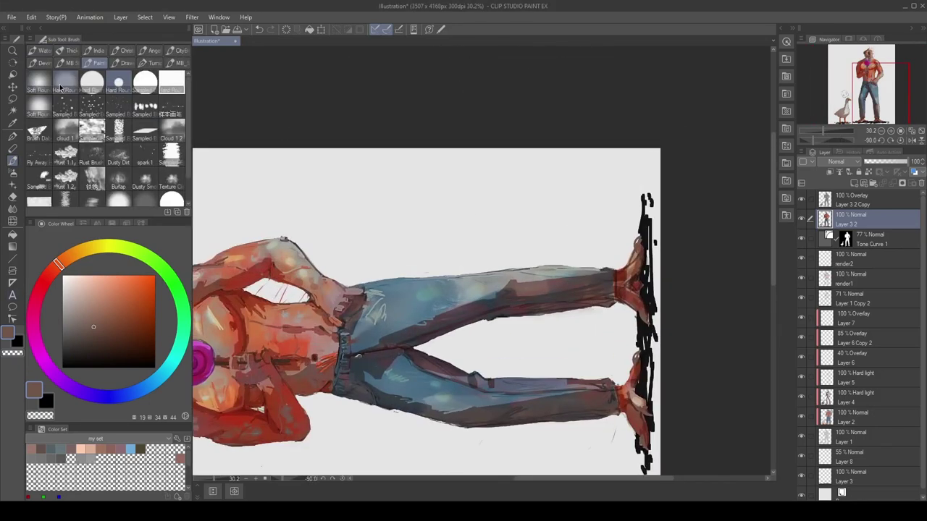